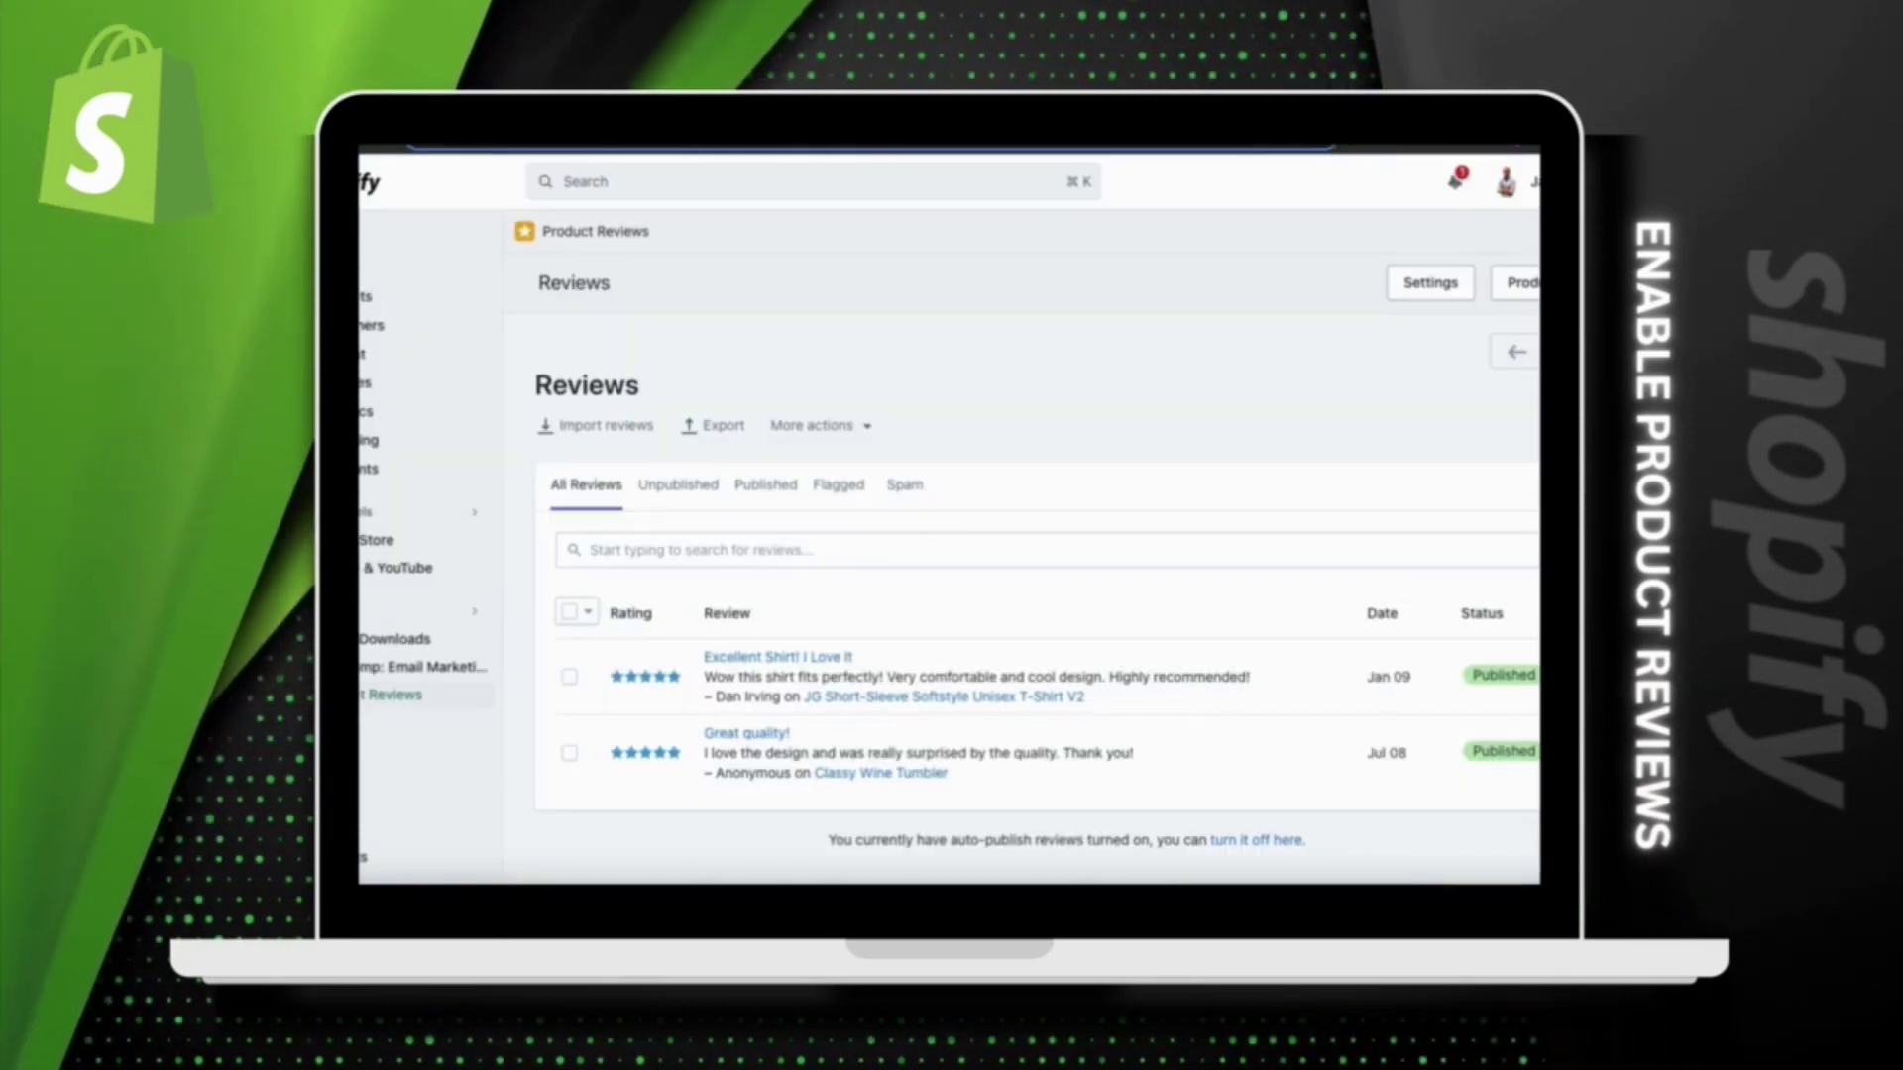
# Open the store admin Home dashboard showing sessions, sales and most-viewed products.
pyautogui.click(601, 426)
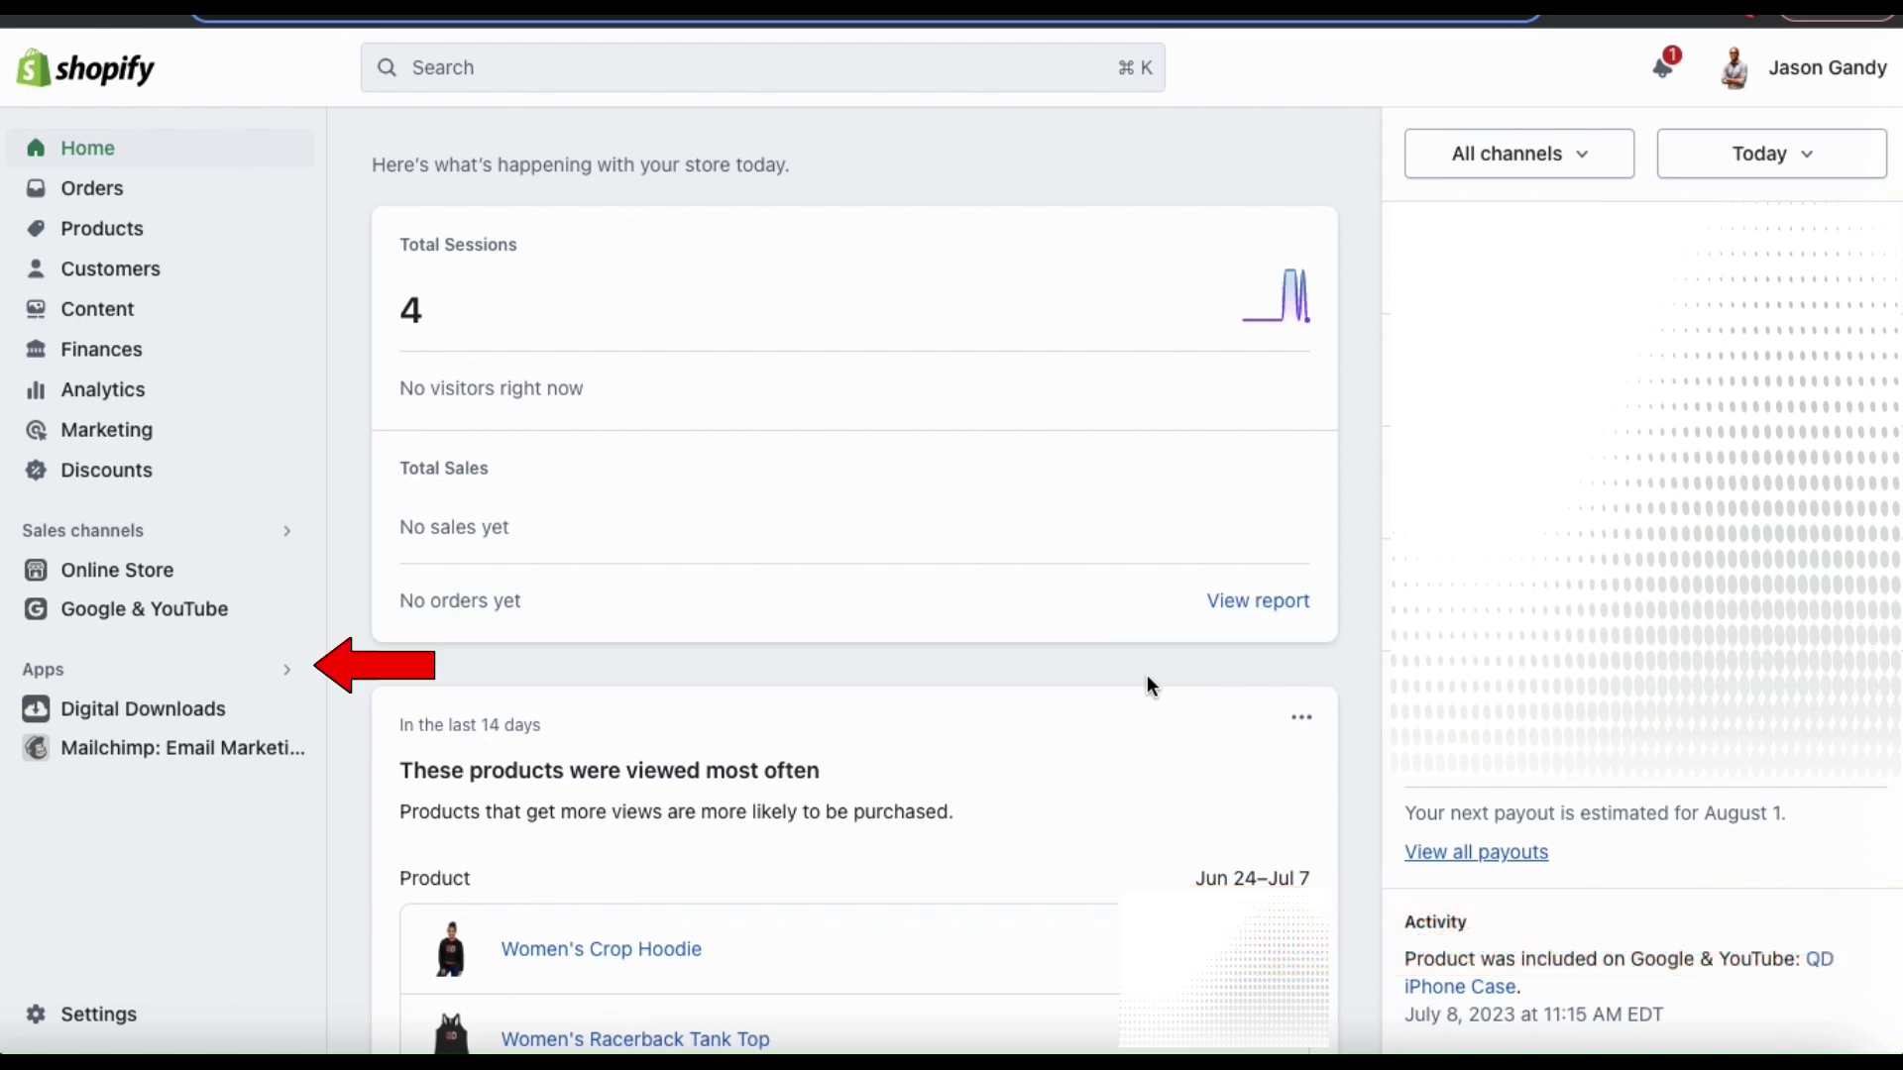
# Search the Shopify App Store for 'Product Reviews'.
pyautogui.click(240, 689)
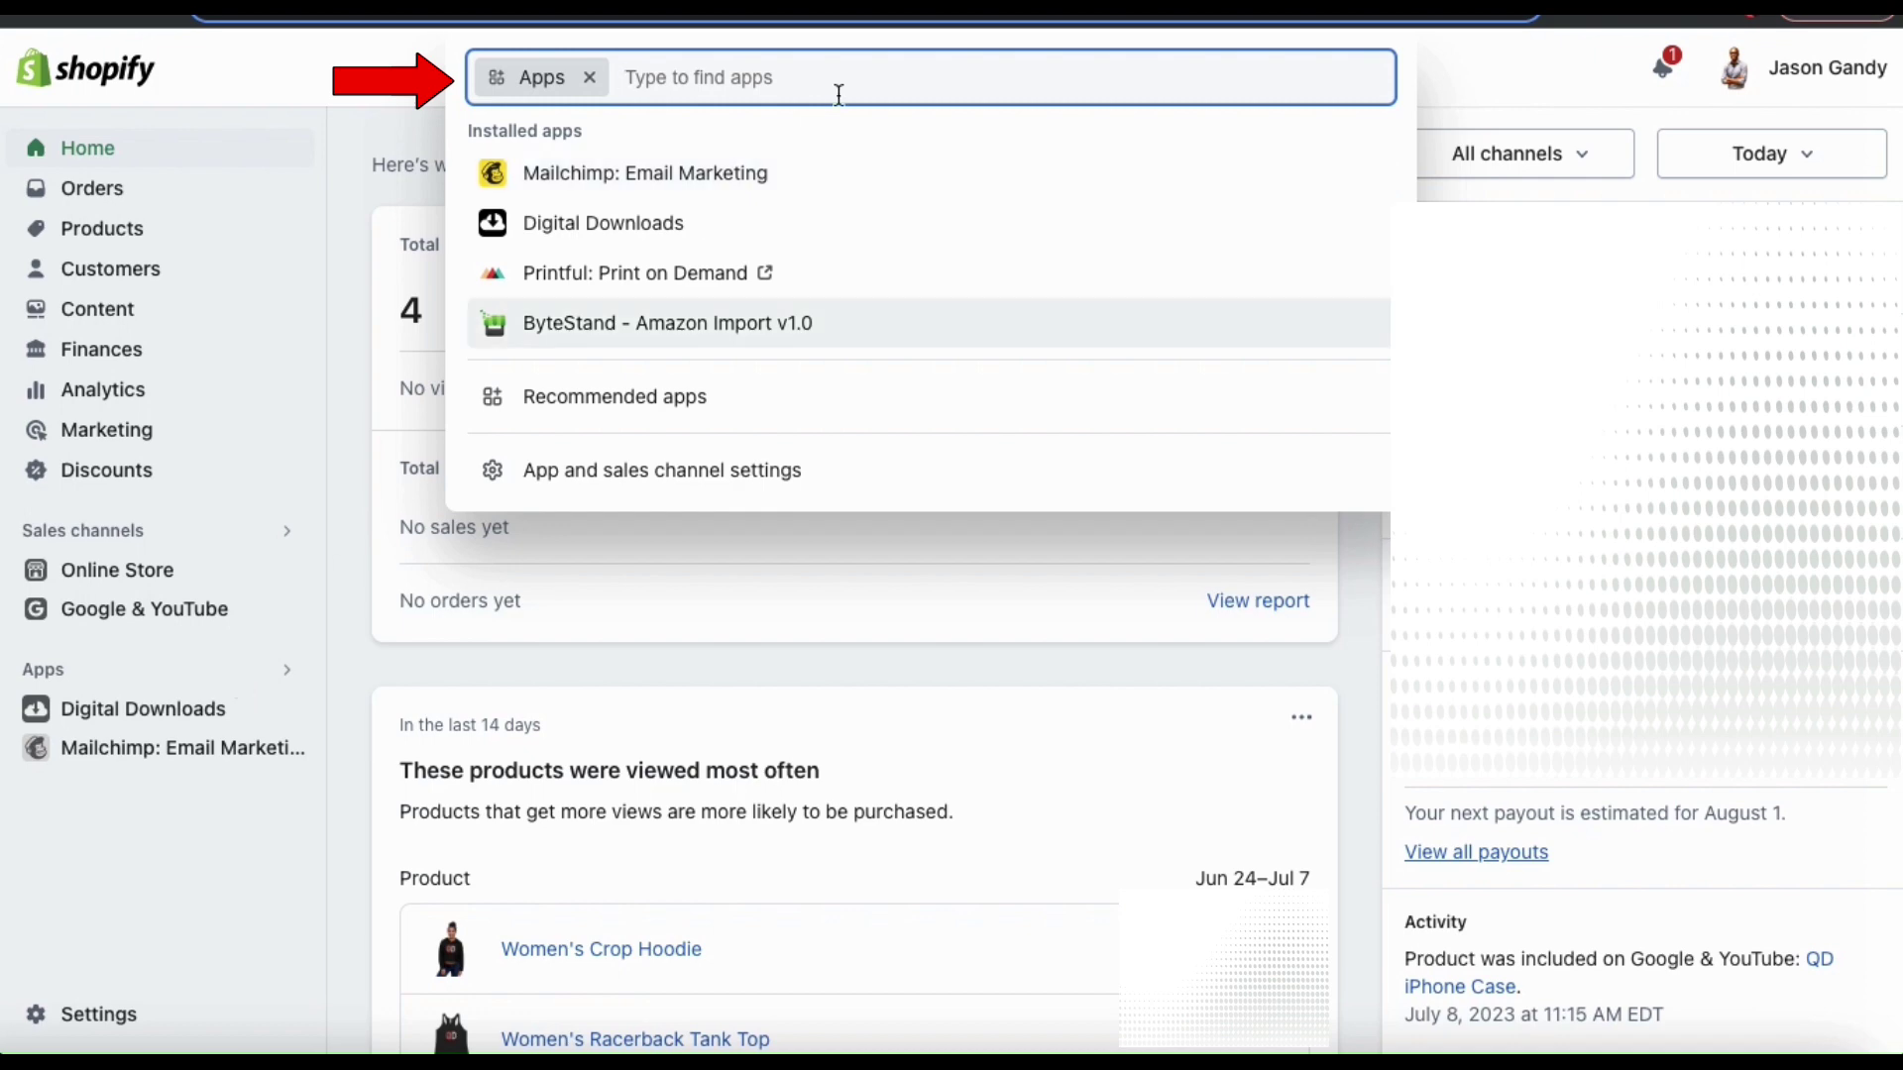
pyautogui.write('Product Reviews')
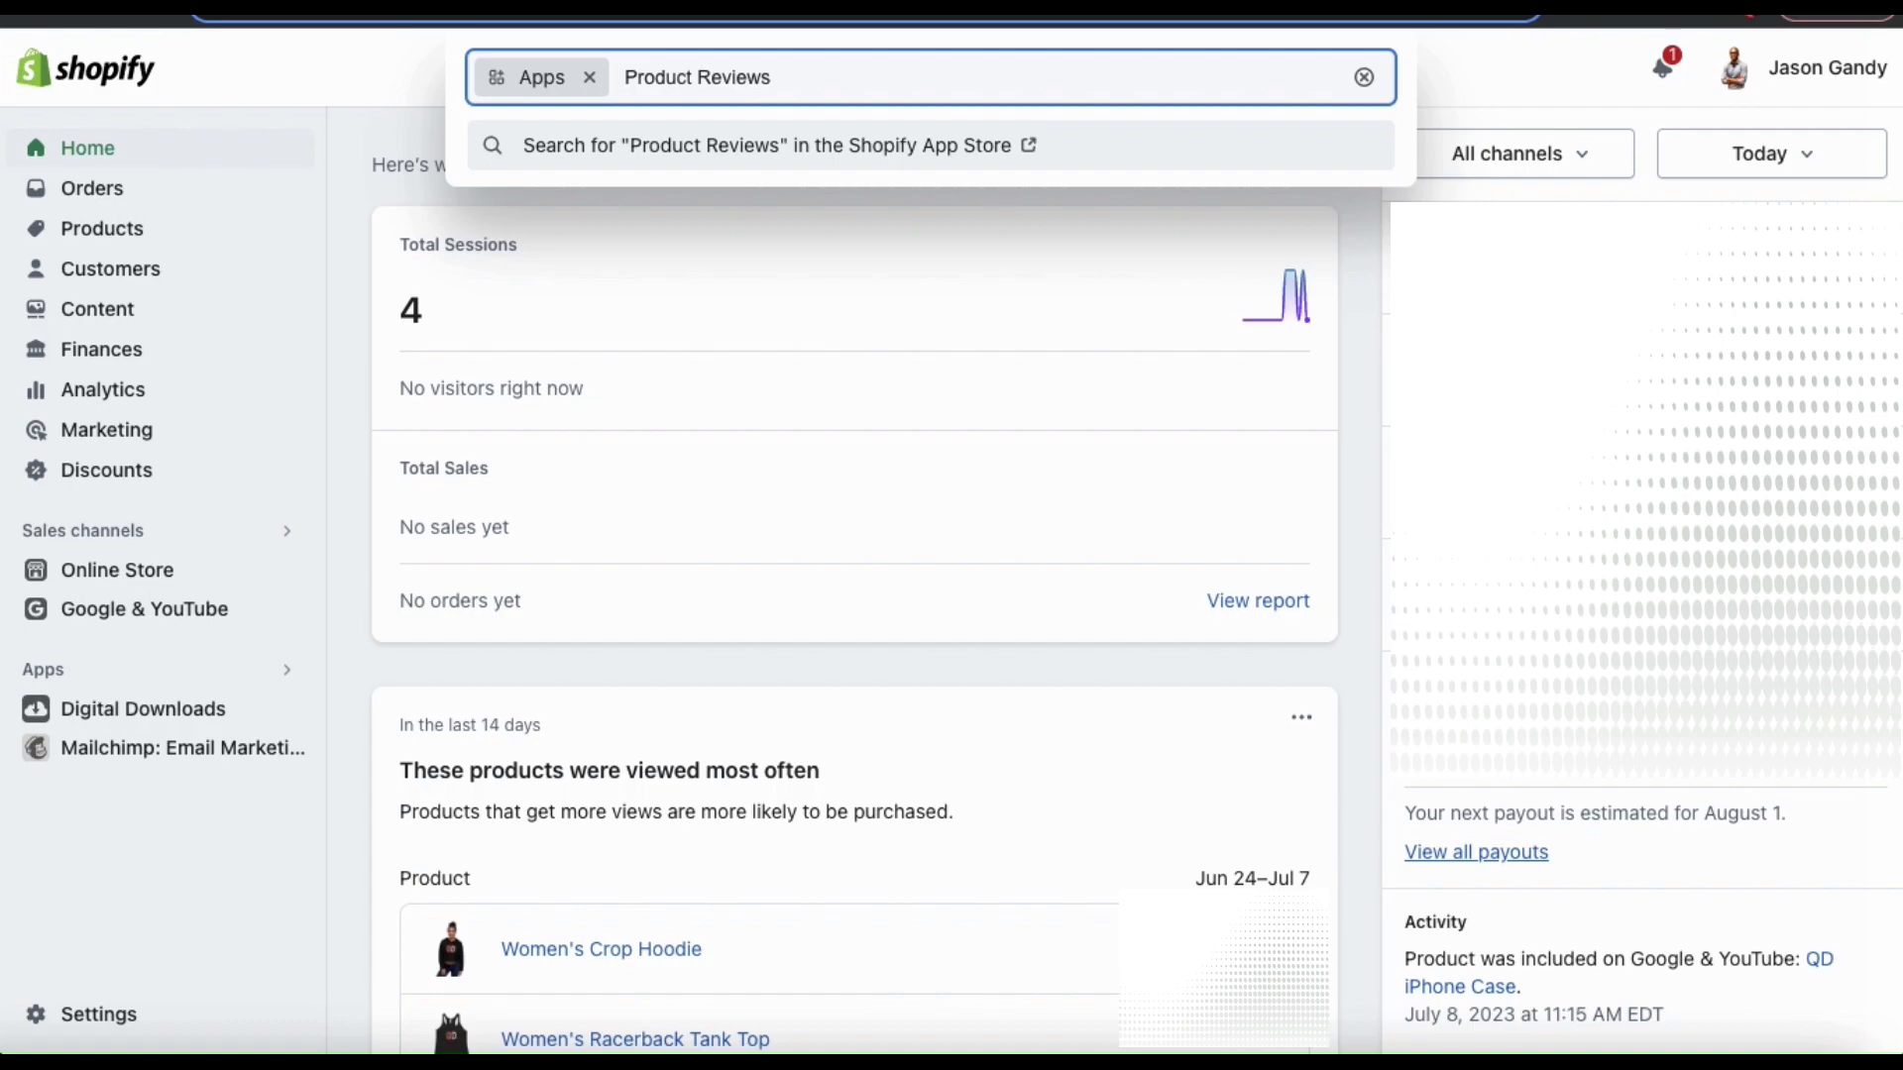
pyautogui.click(922, 147)
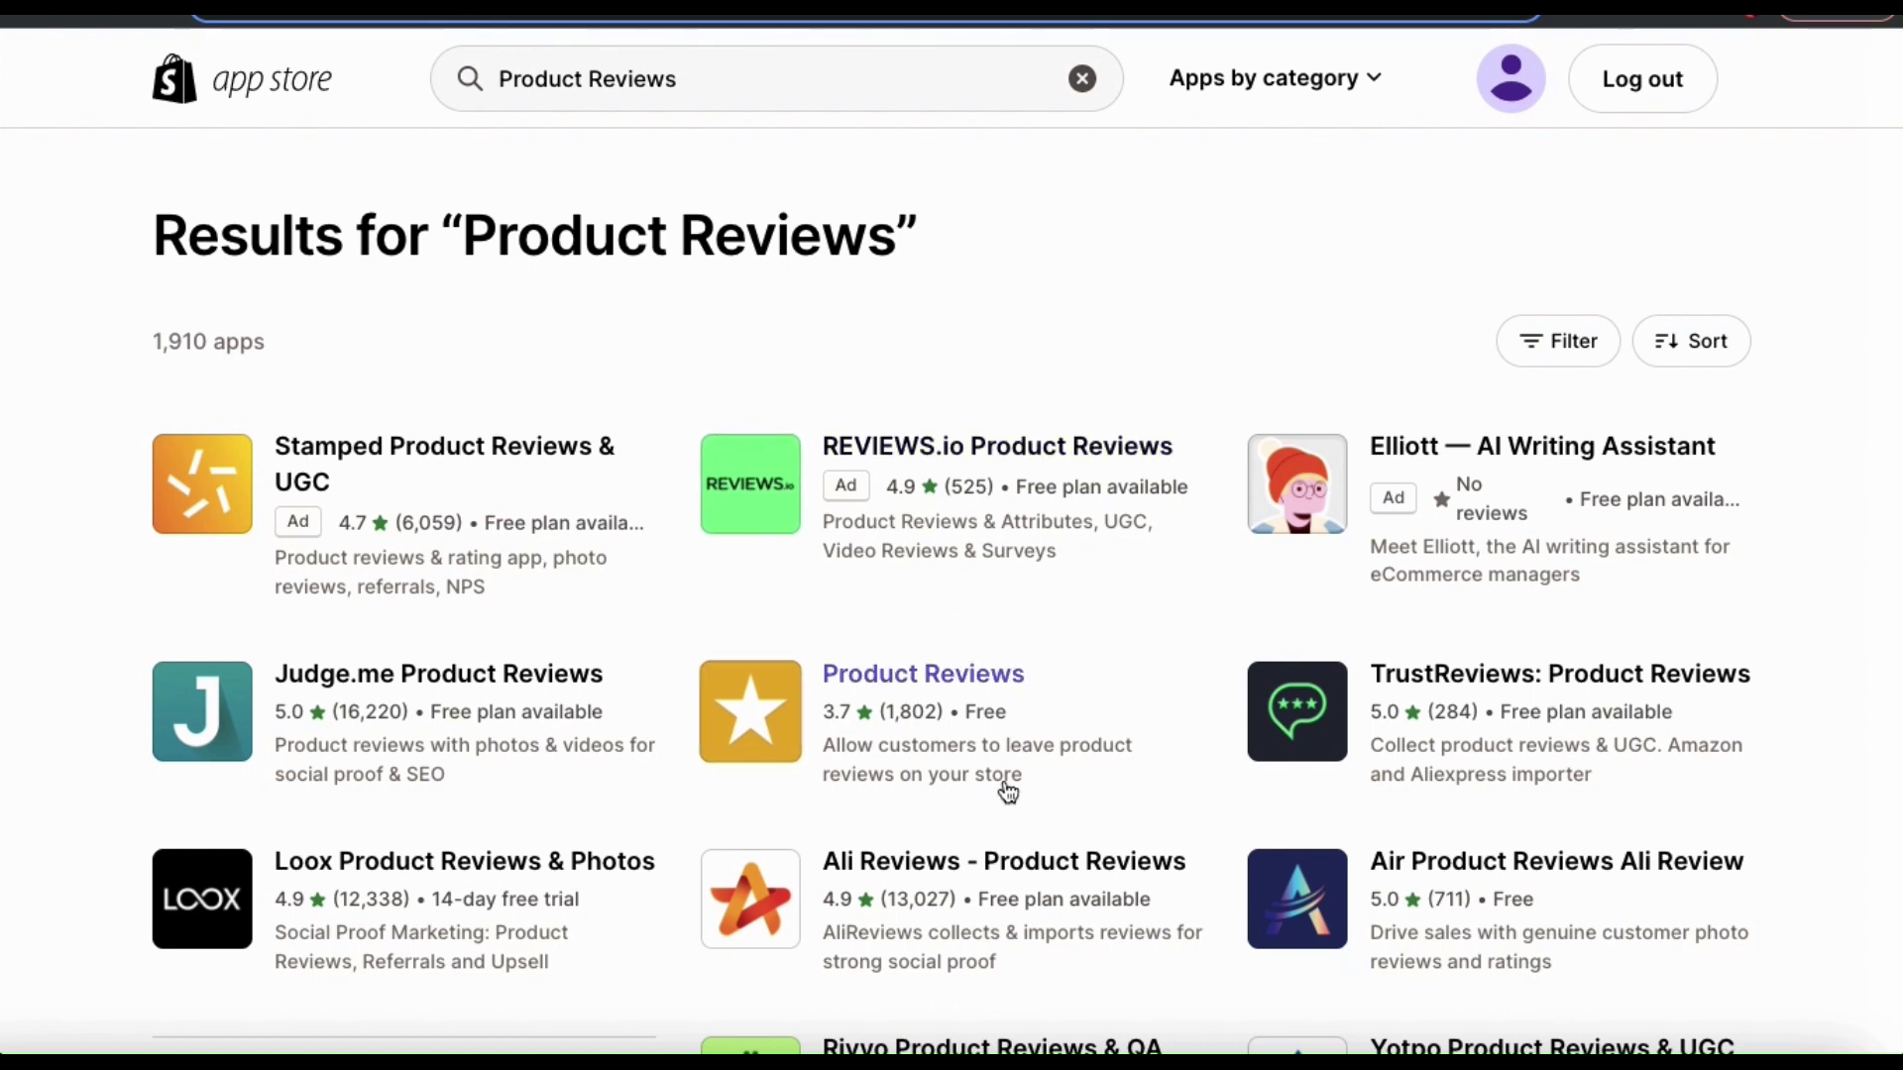
# Open the free Product Reviews app by Shopify and add it to the store.
pyautogui.click(897, 761)
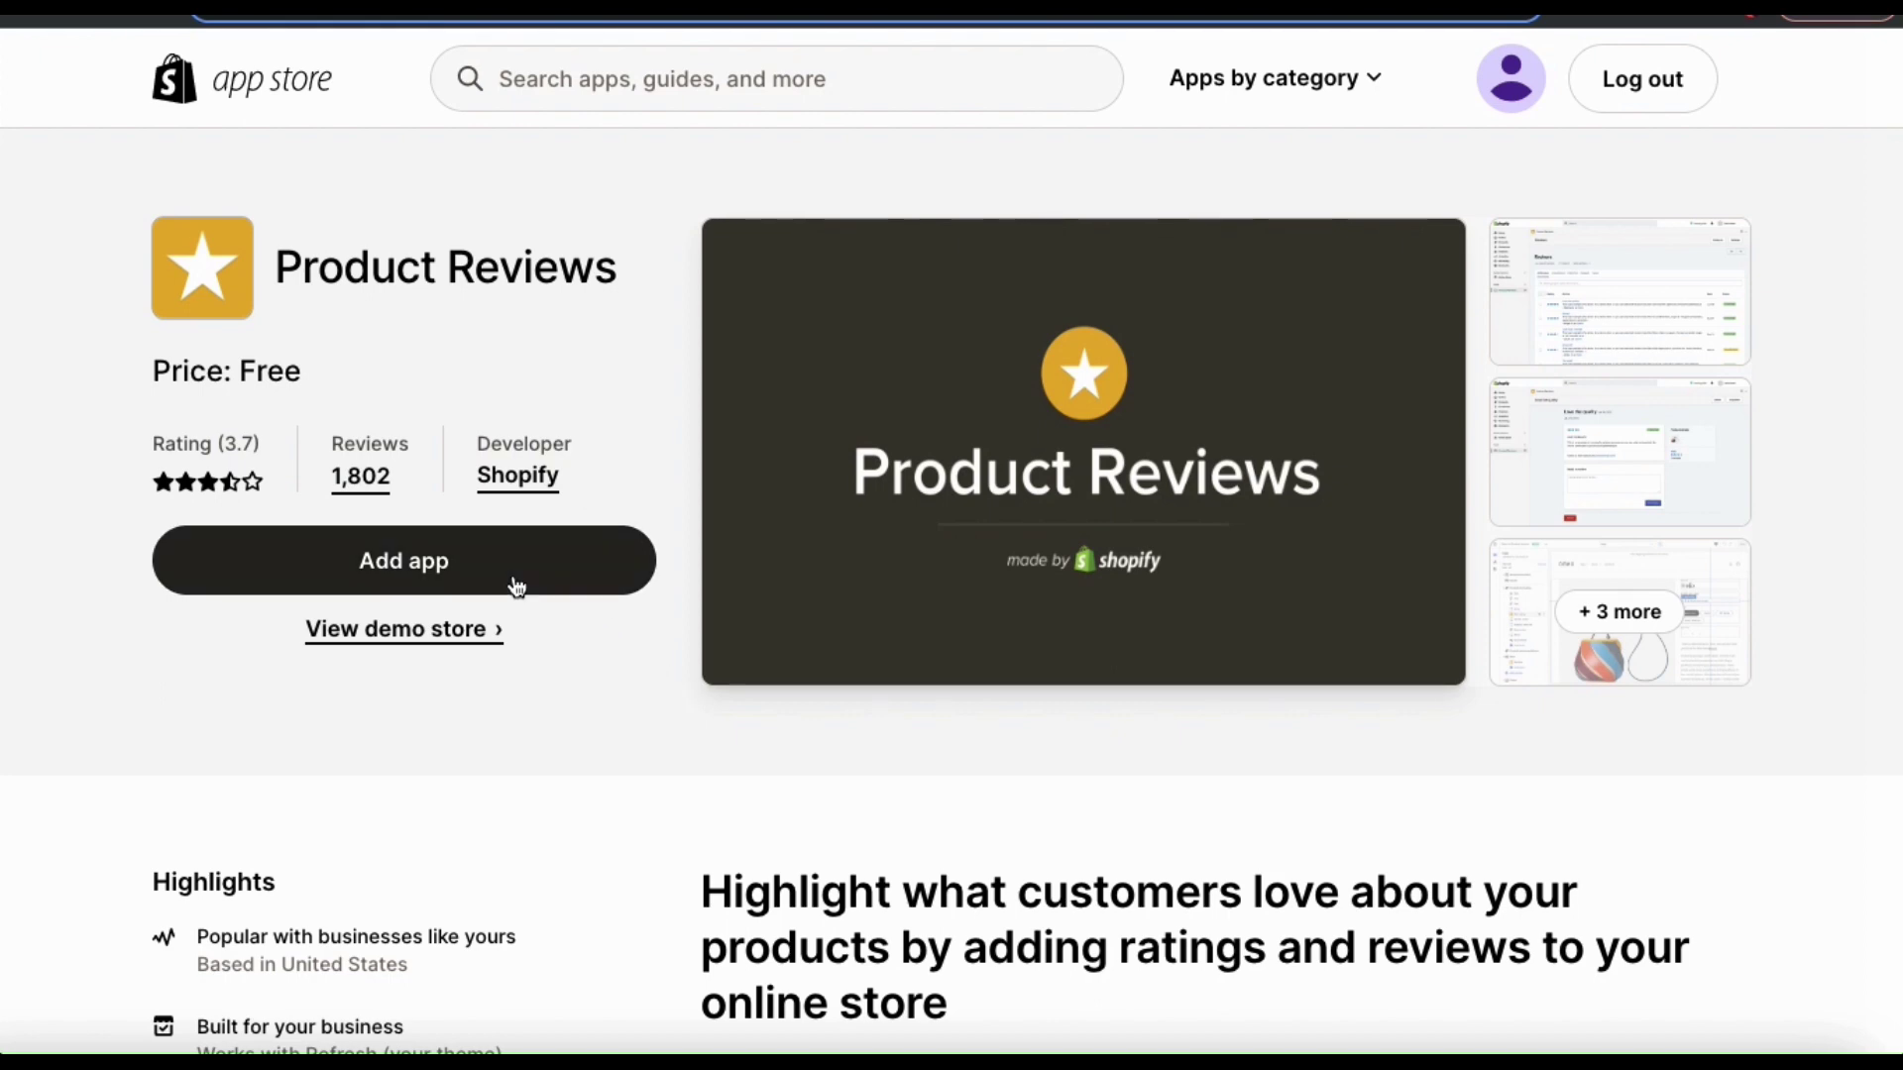
pyautogui.click(459, 567)
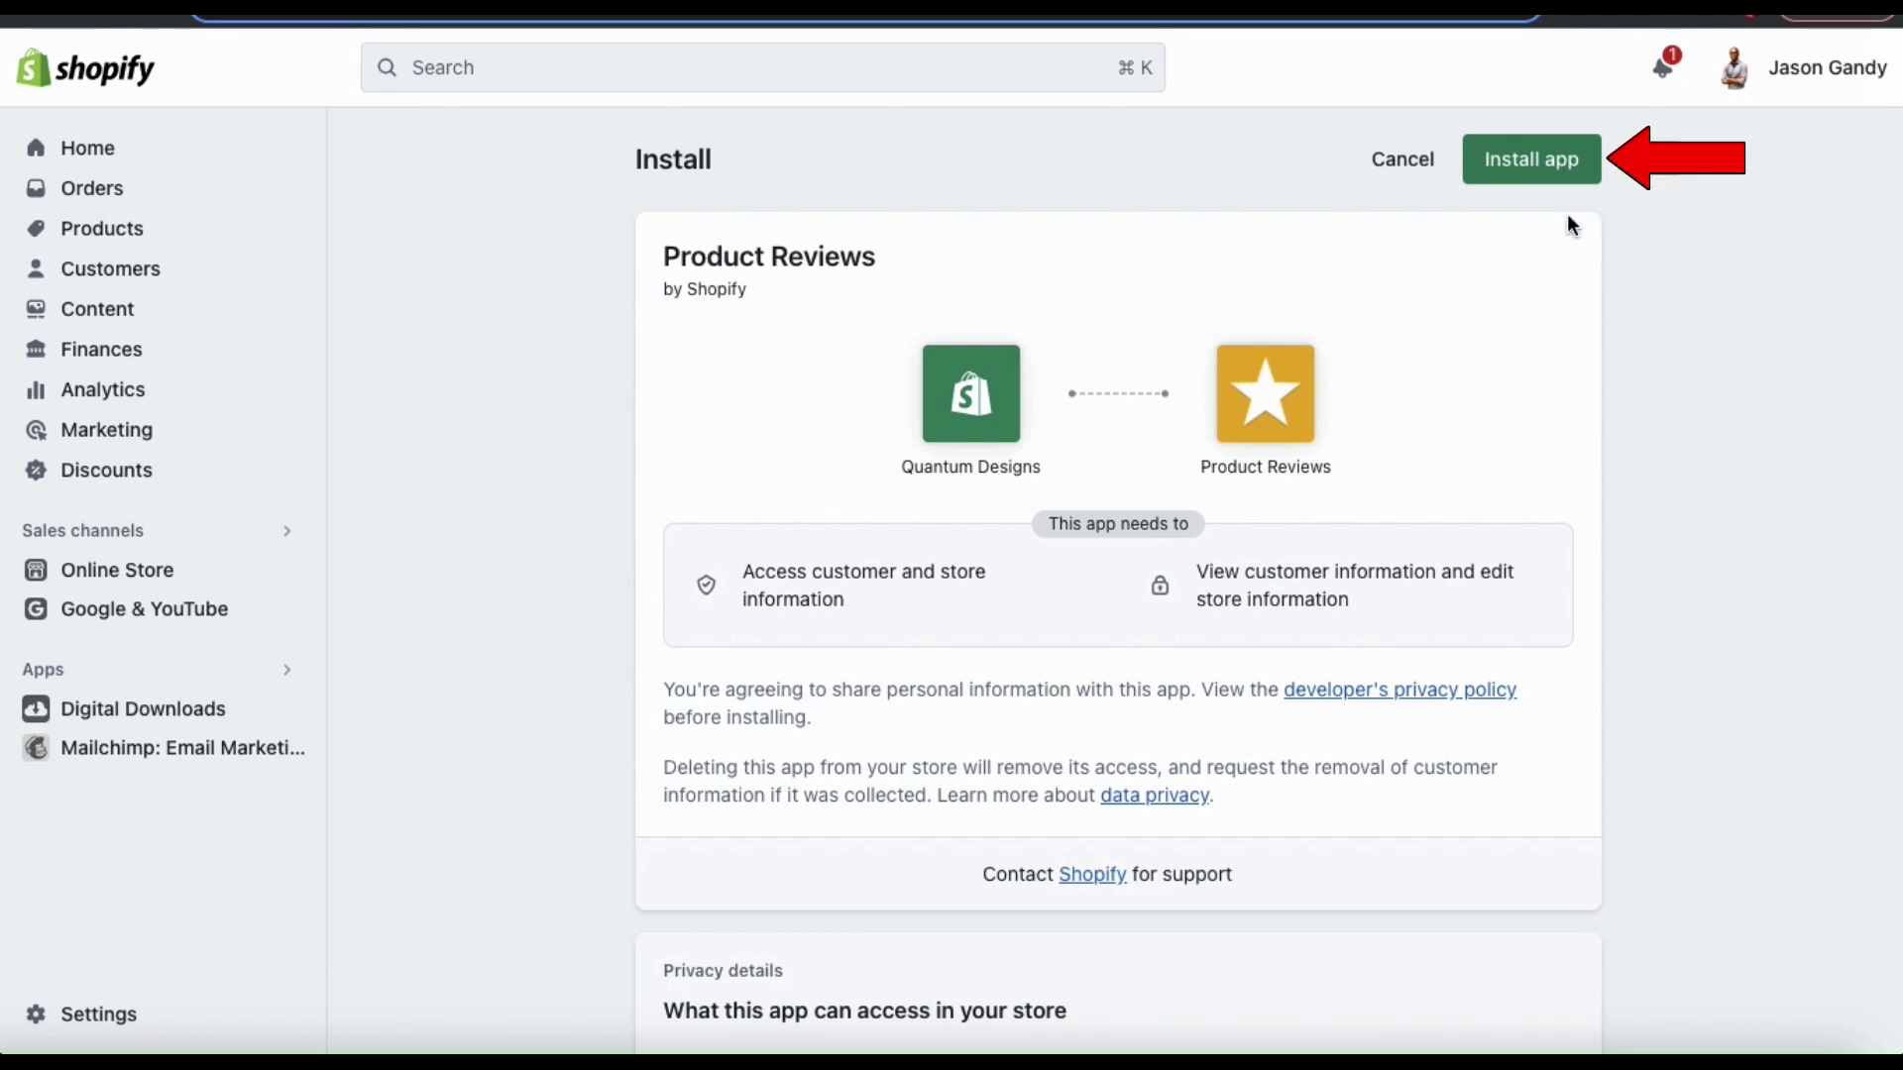
# Install the Product Reviews app and pin it in the sidebar.
pyautogui.click(1534, 181)
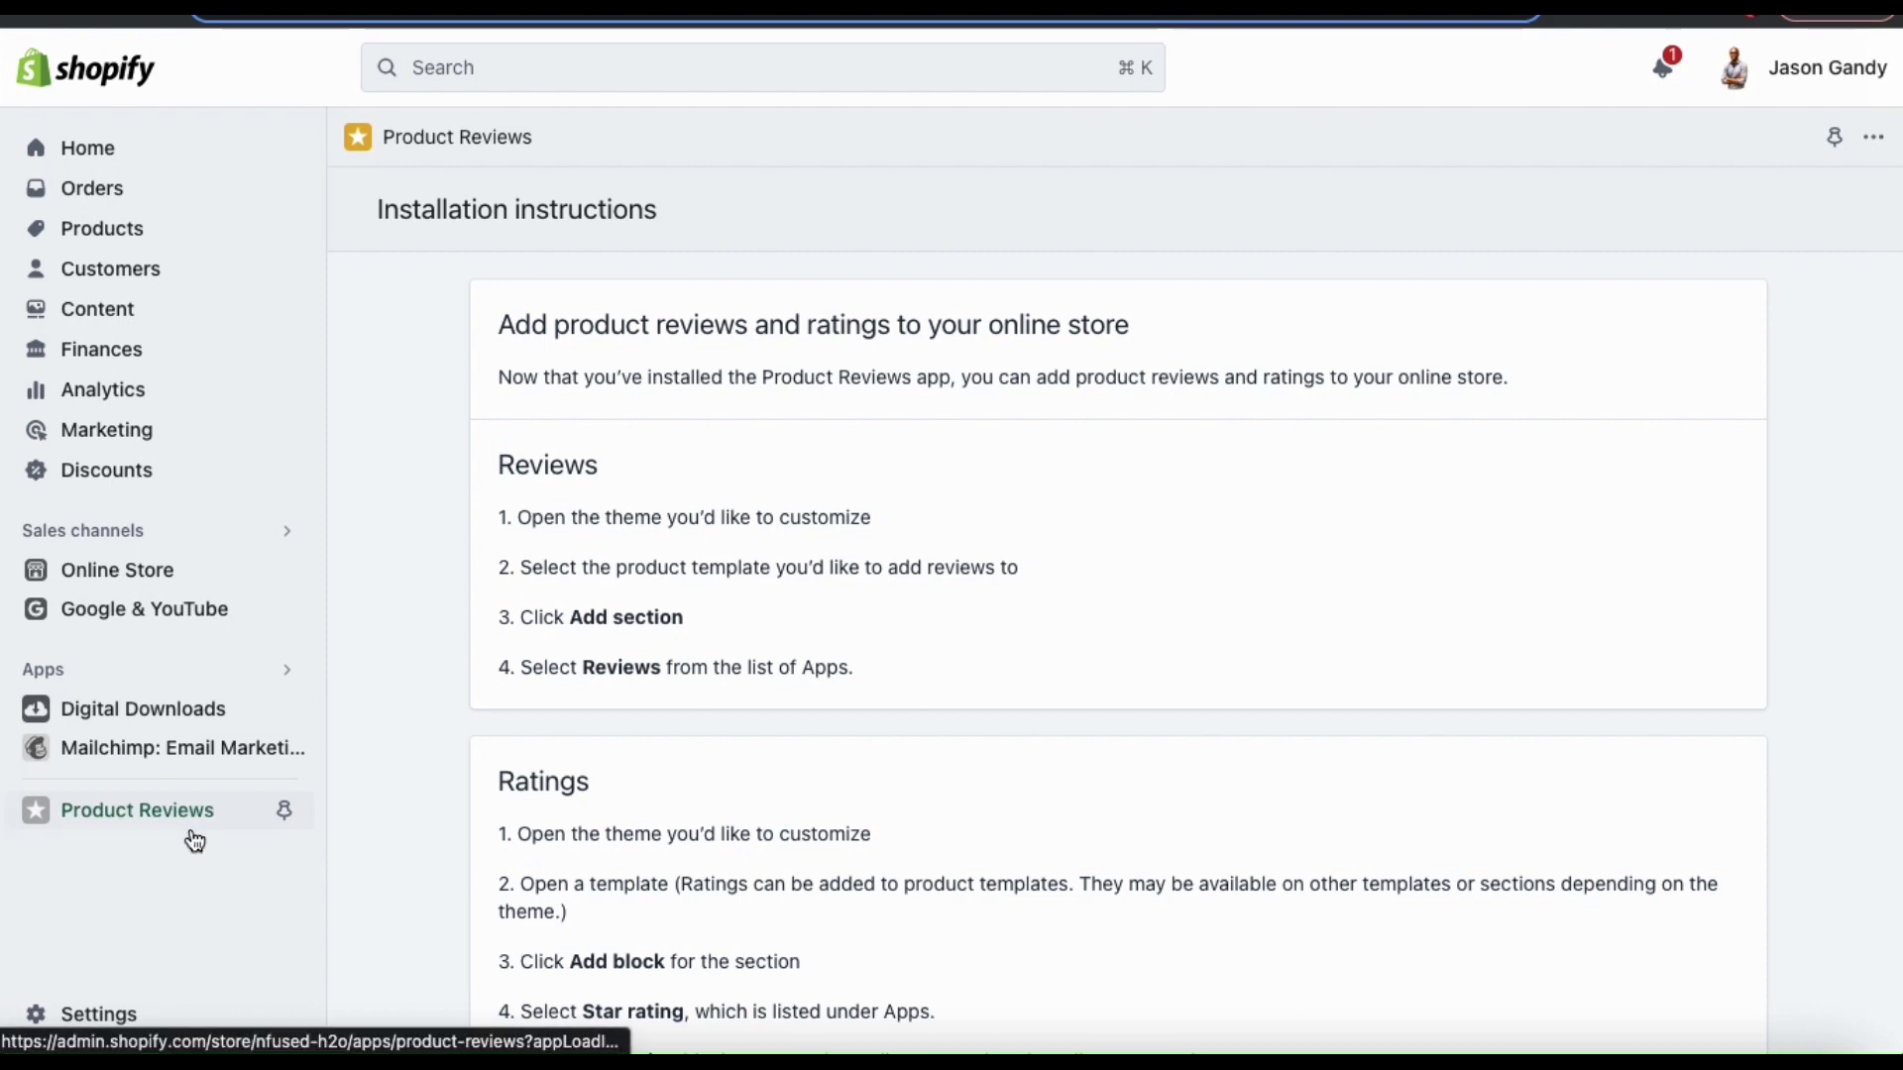
pyautogui.click(285, 829)
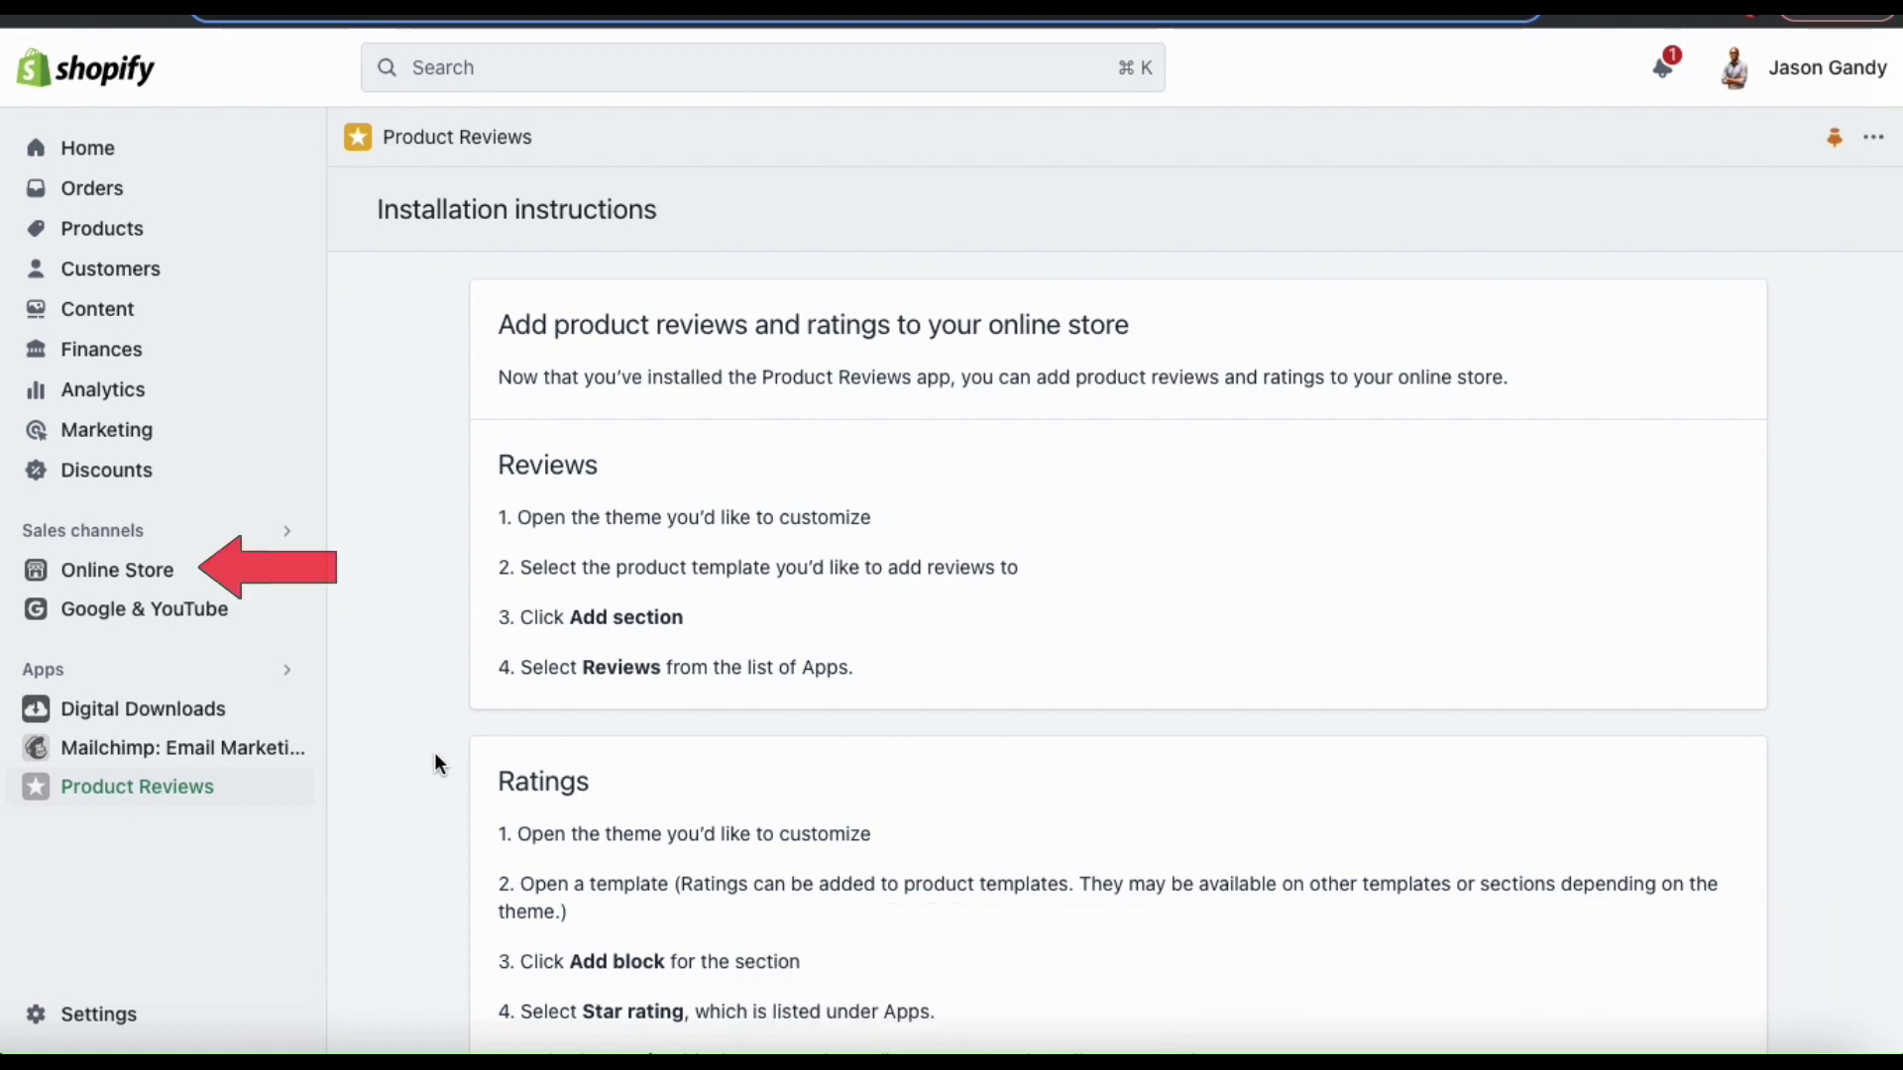
# Customize the current Refresh theme and switch the editor to the Default product template.
pyautogui.click(115, 583)
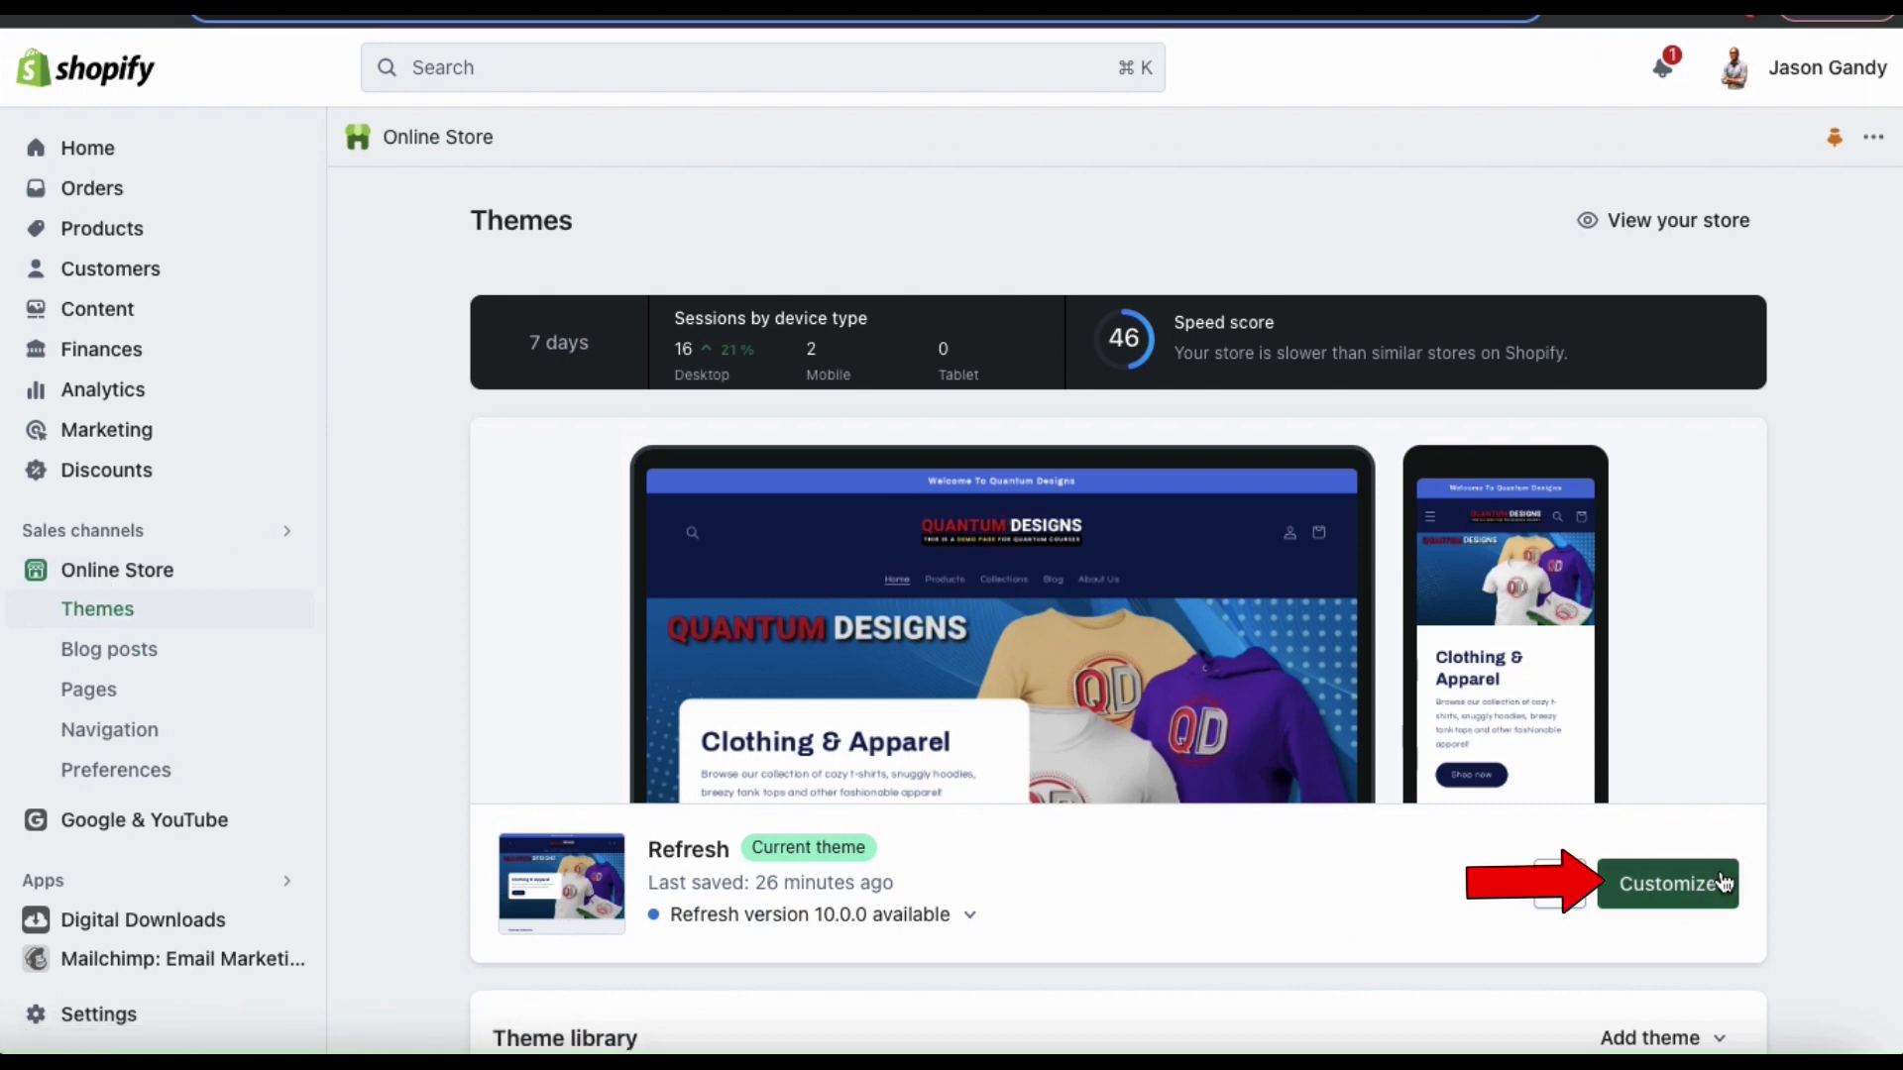
pyautogui.click(1671, 910)
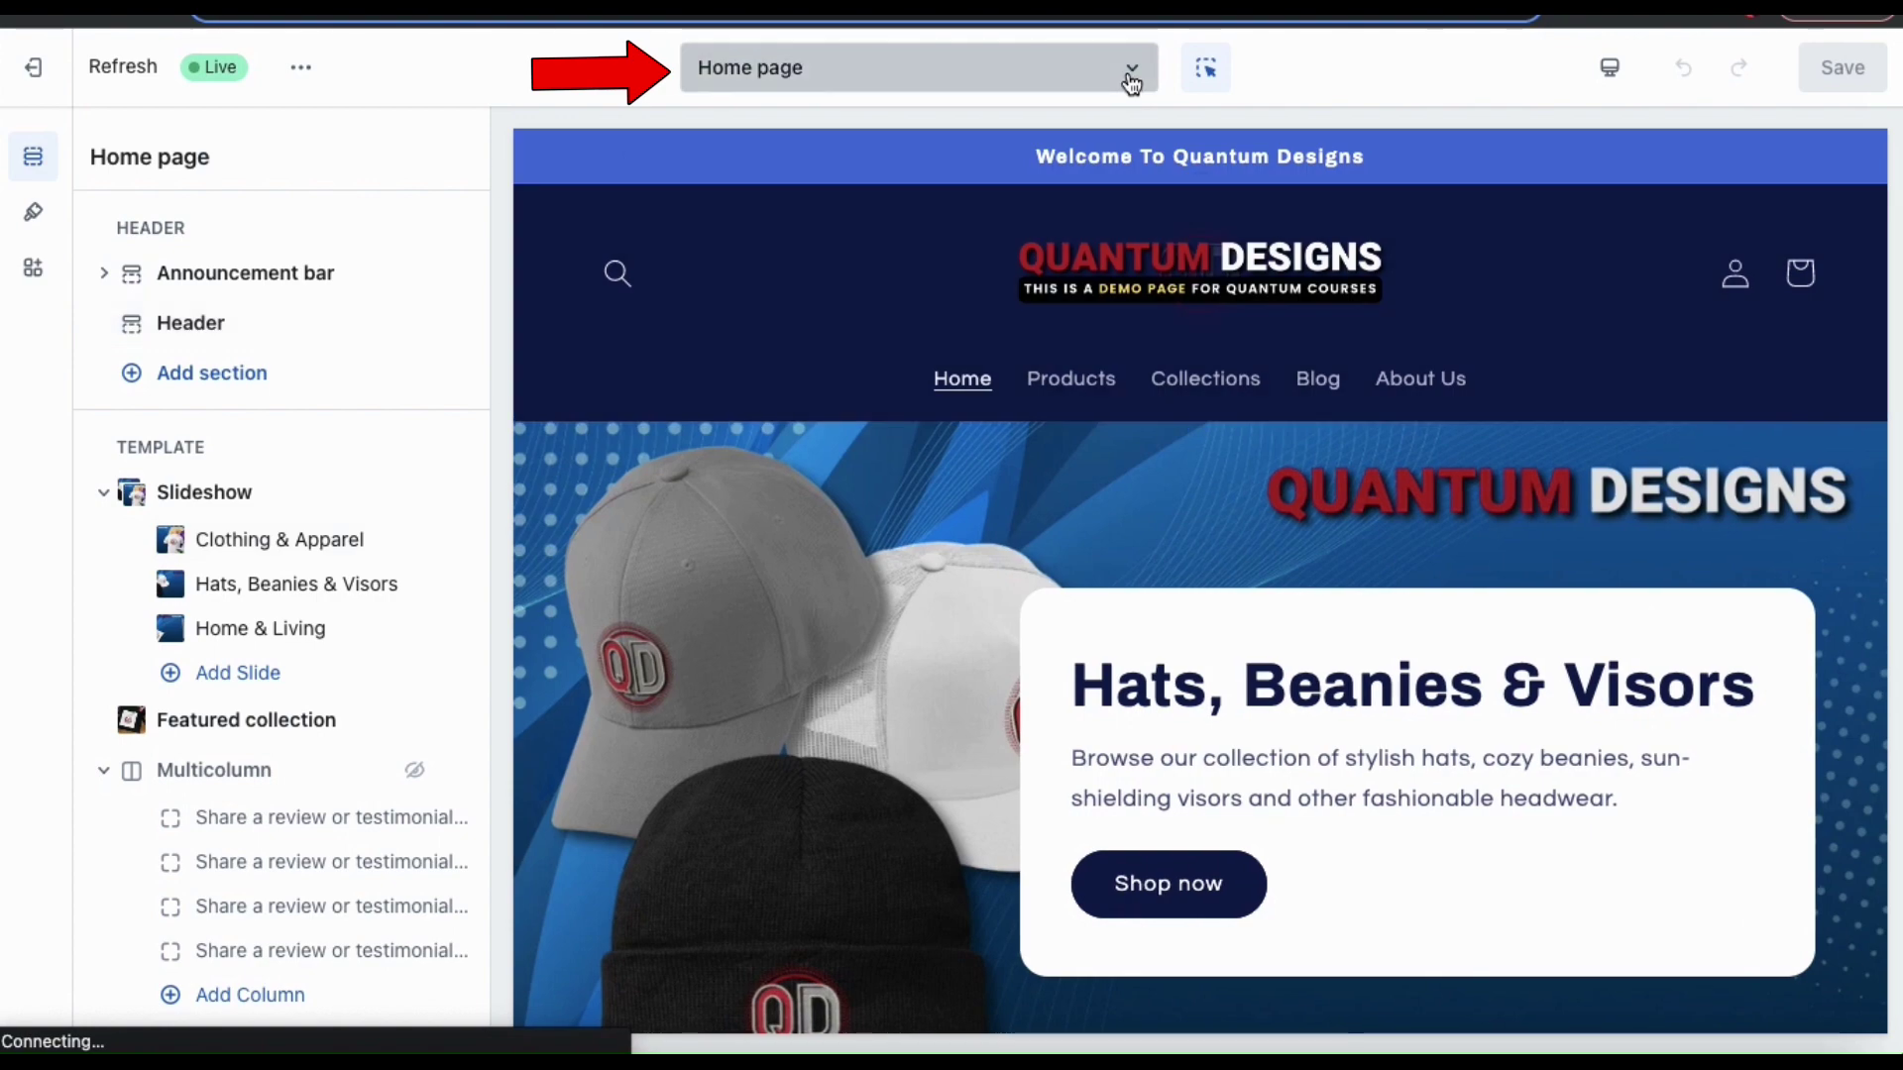
pyautogui.click(1131, 69)
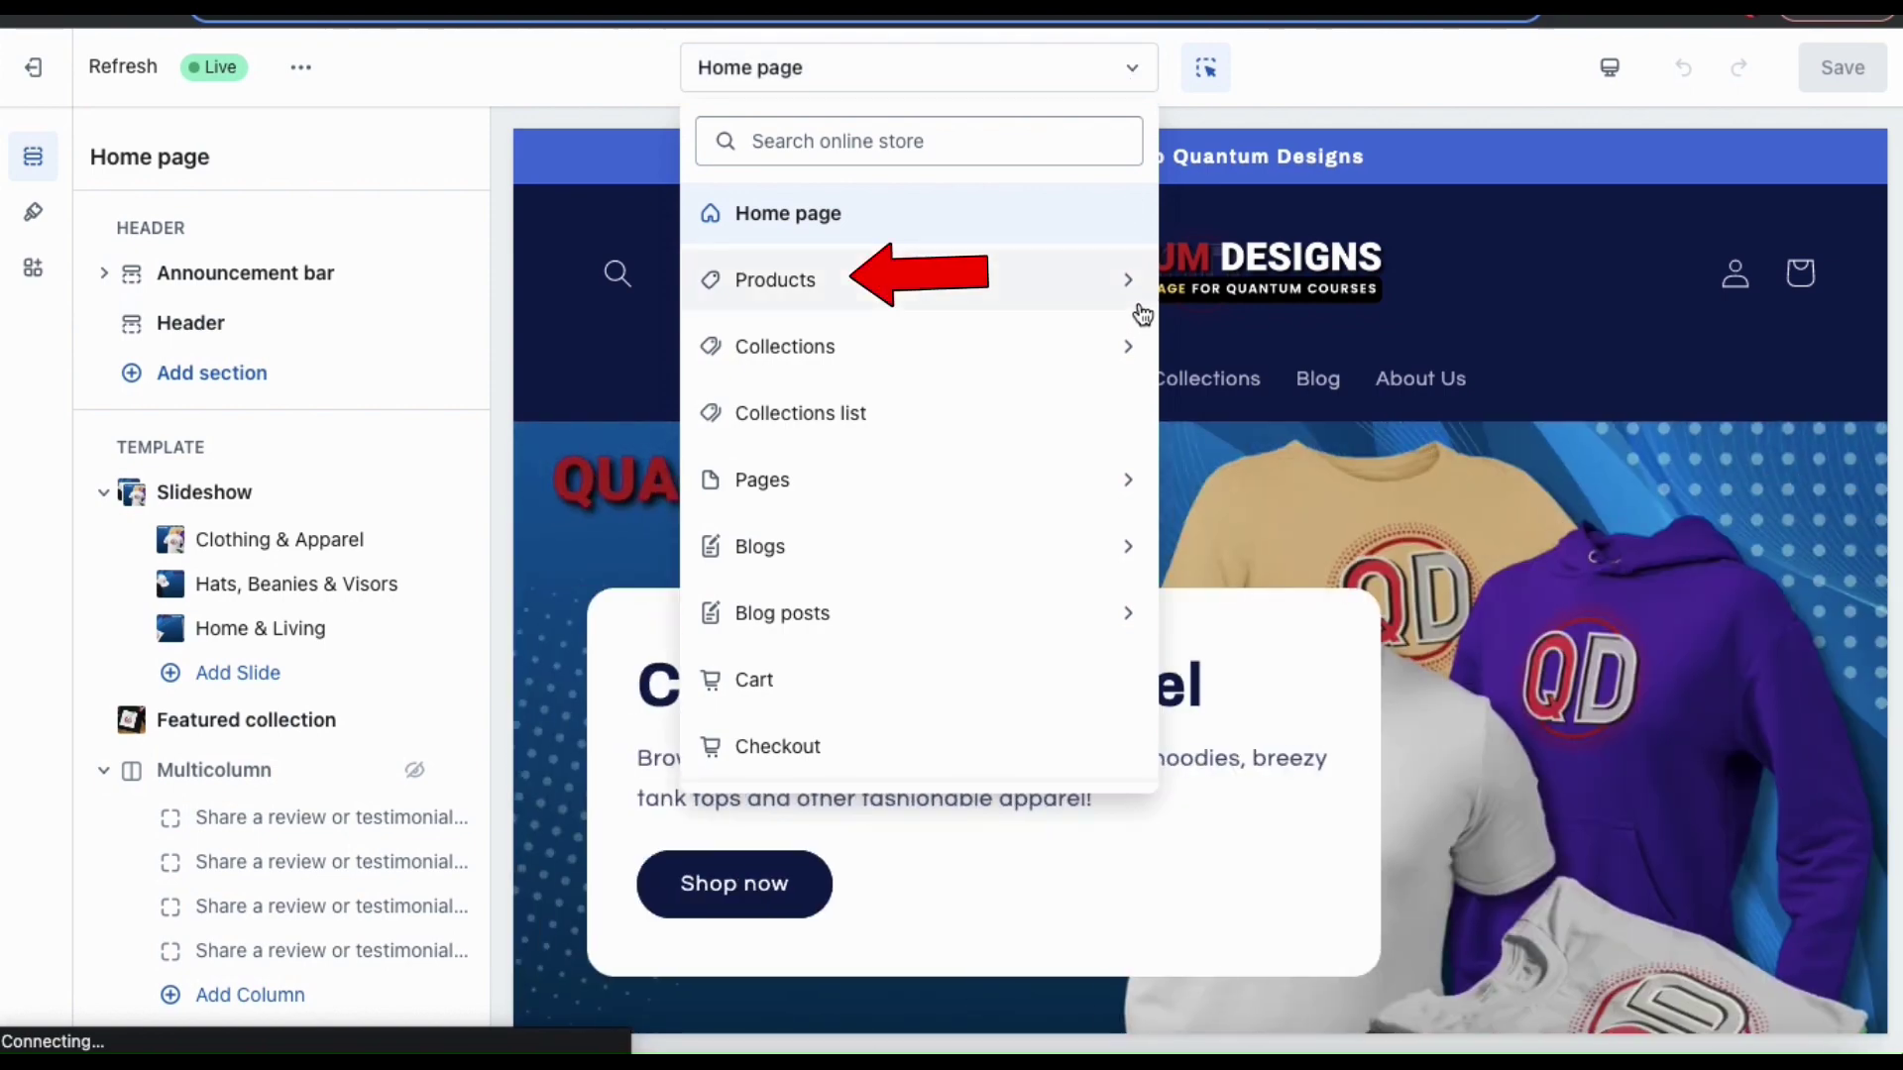
pyautogui.click(1138, 301)
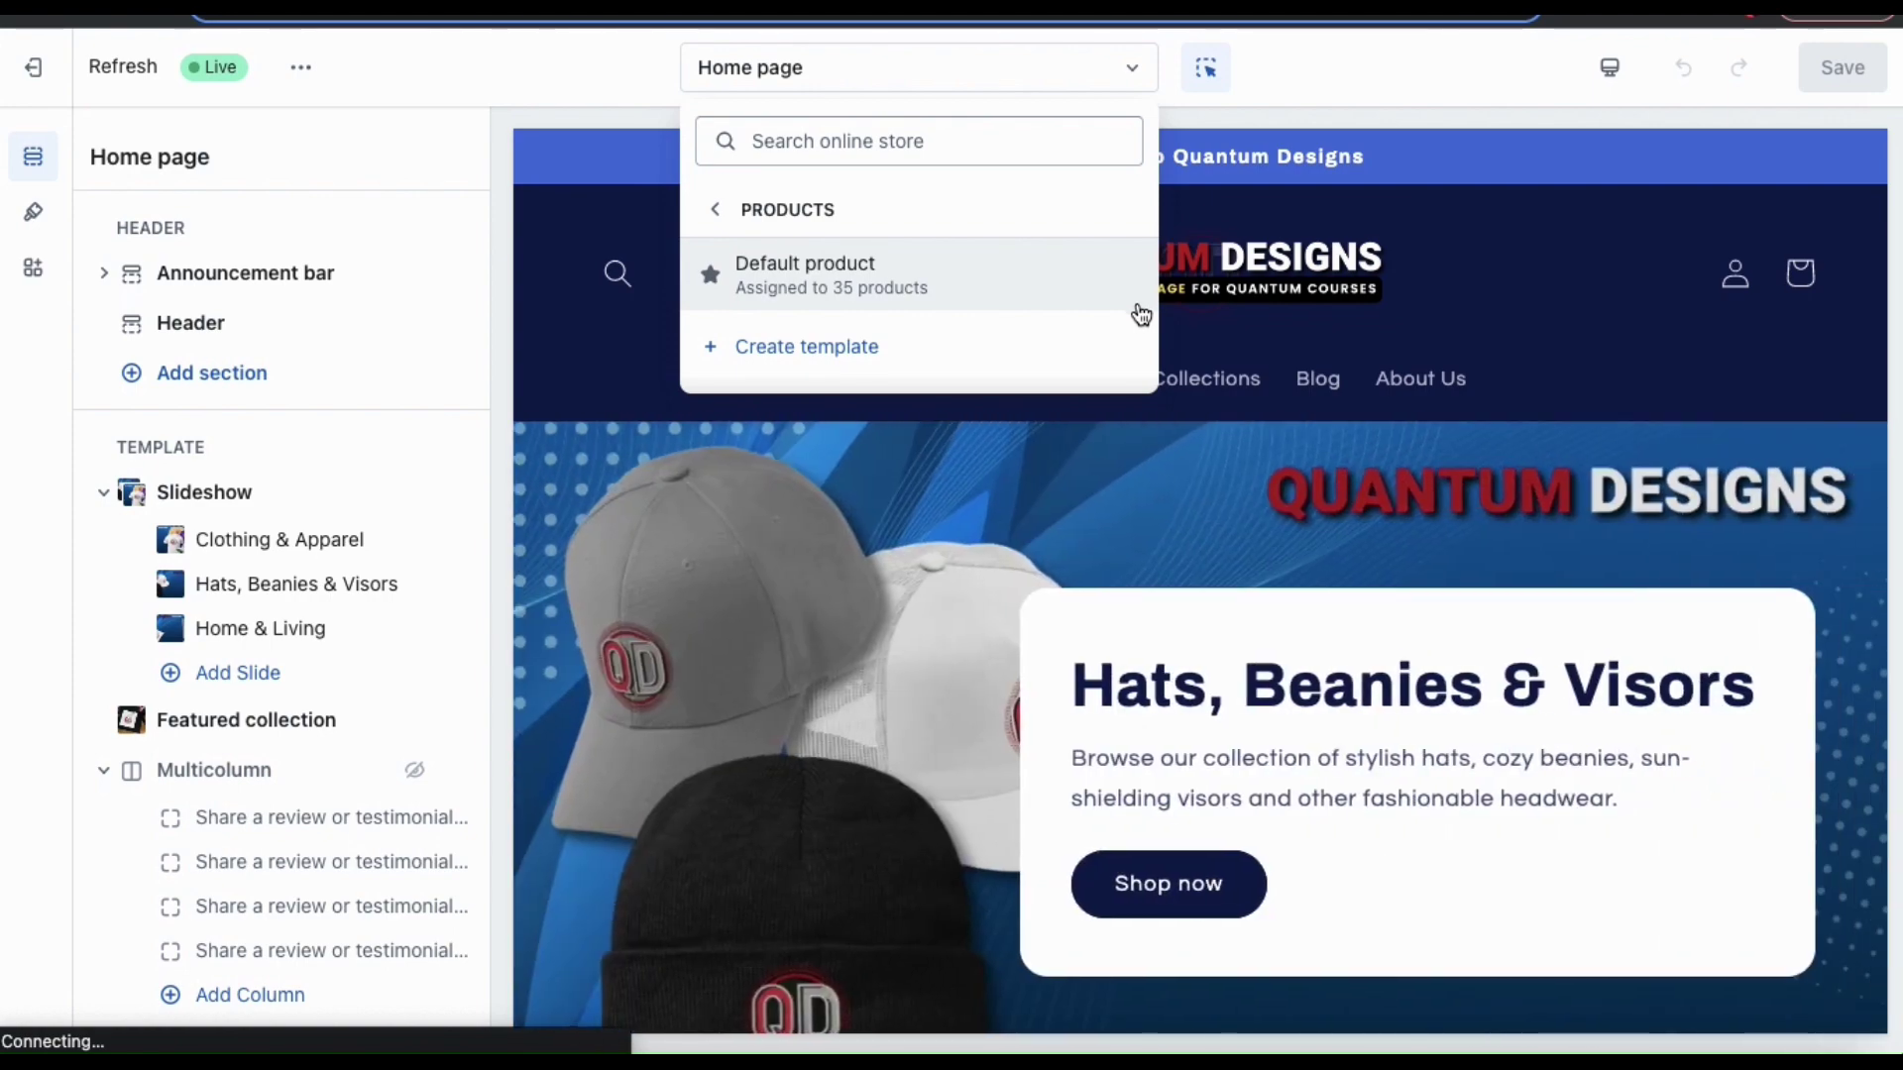
pyautogui.click(811, 278)
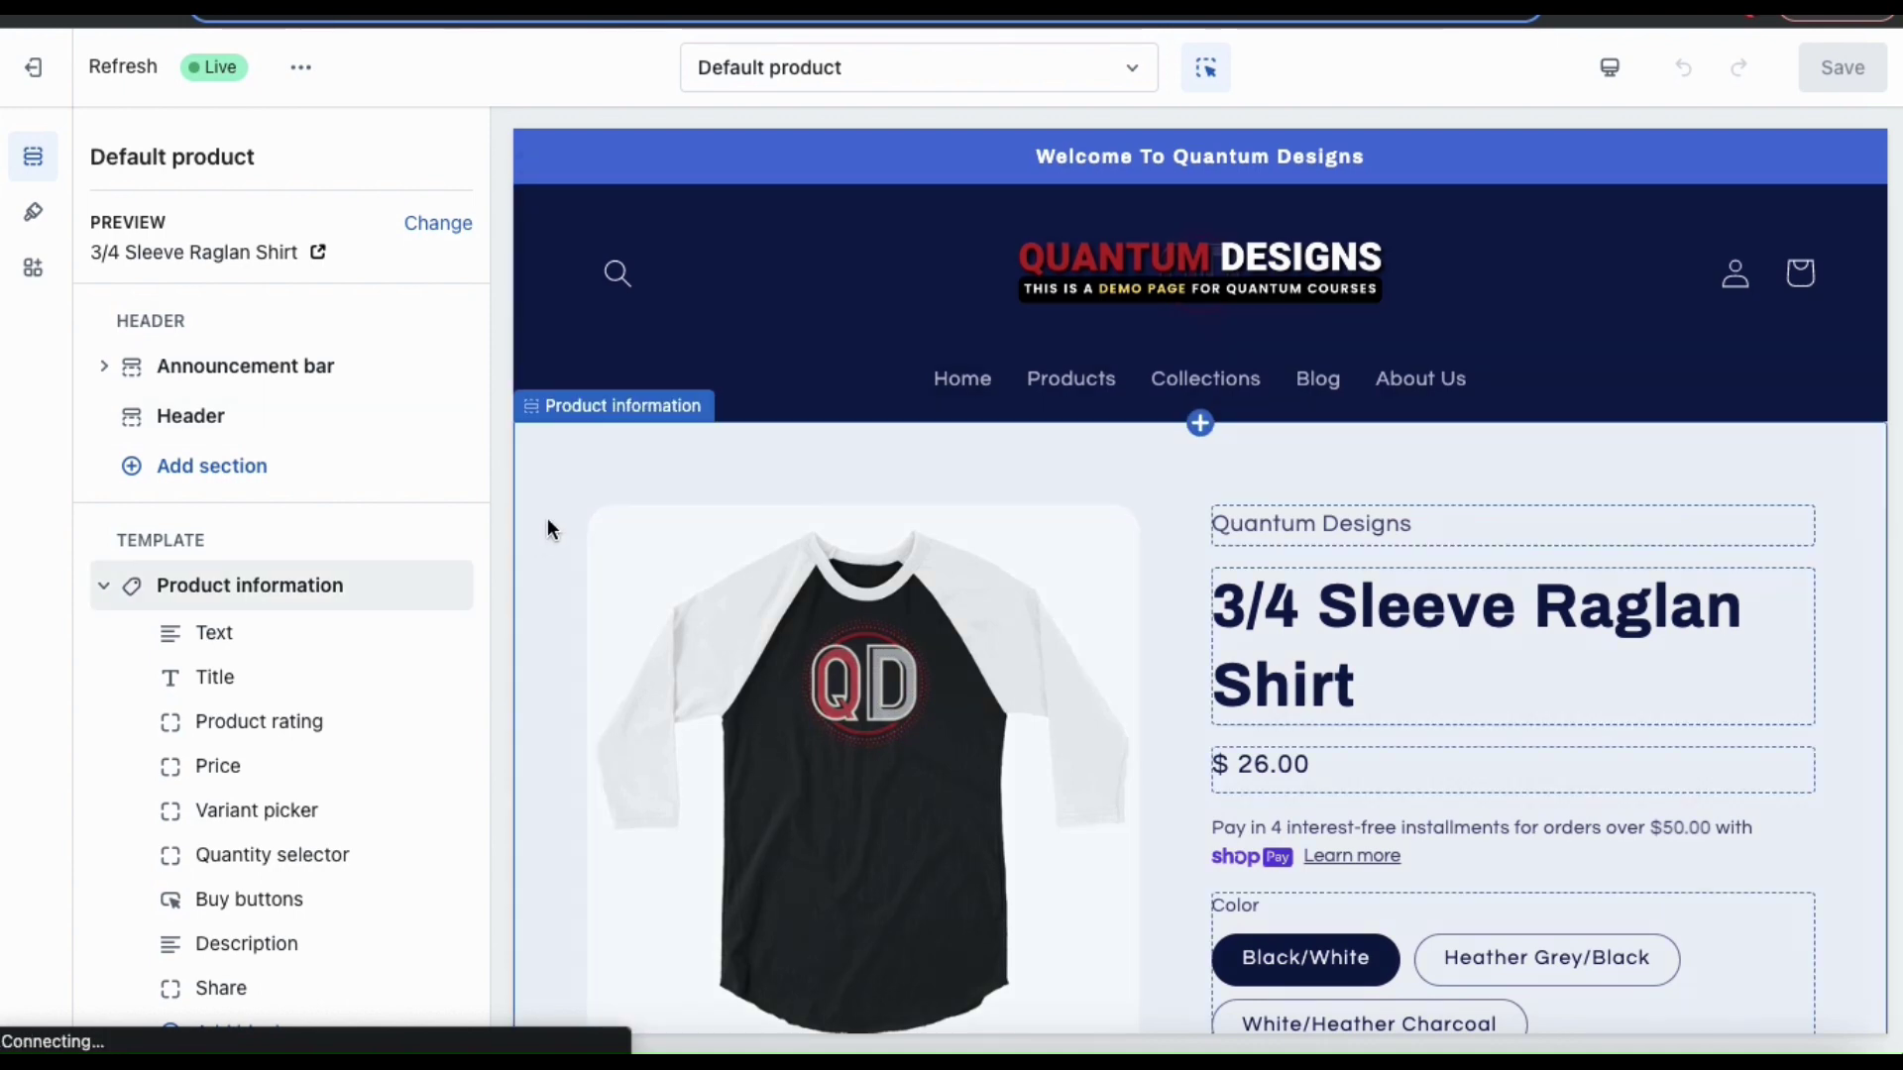
# Add the Reviews app section to the Default product template.
pyautogui.scroll(-10, 396, 453)
pyautogui.scroll(-15, 396, 454)
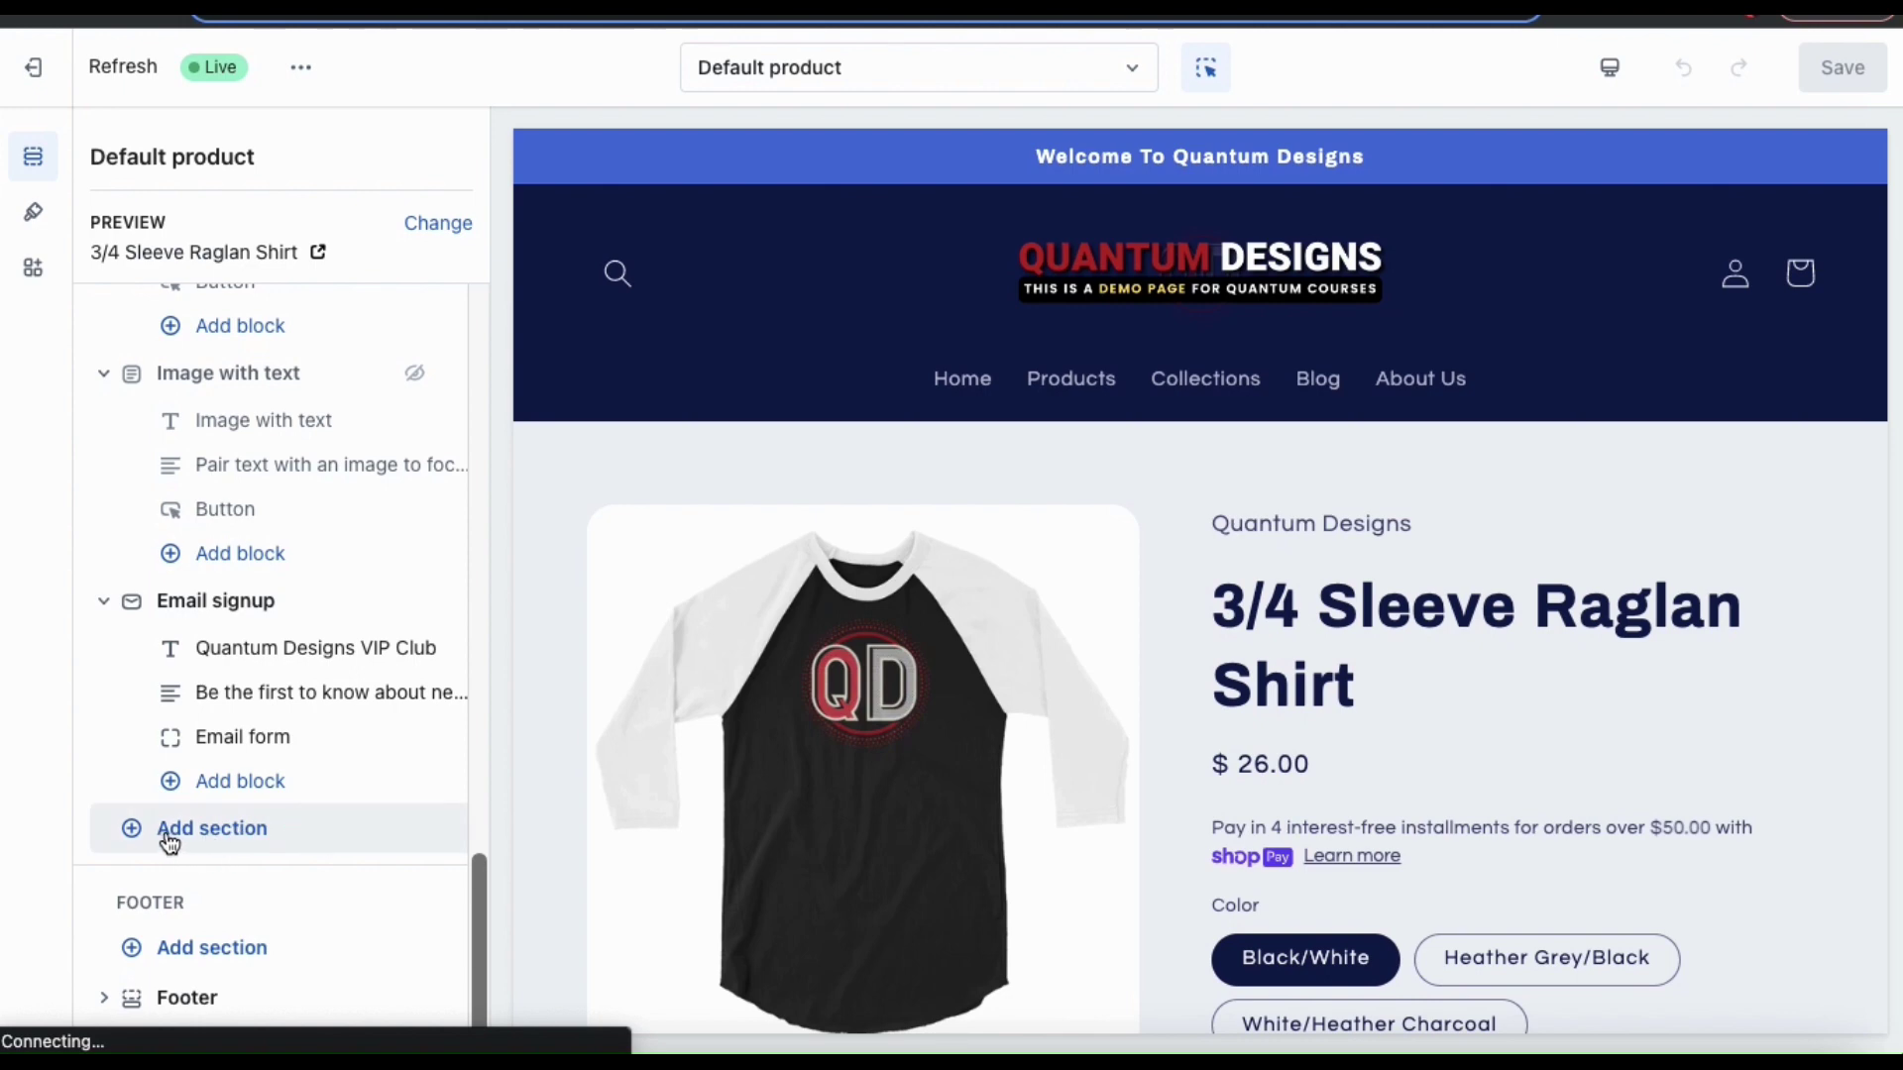
pyautogui.click(219, 852)
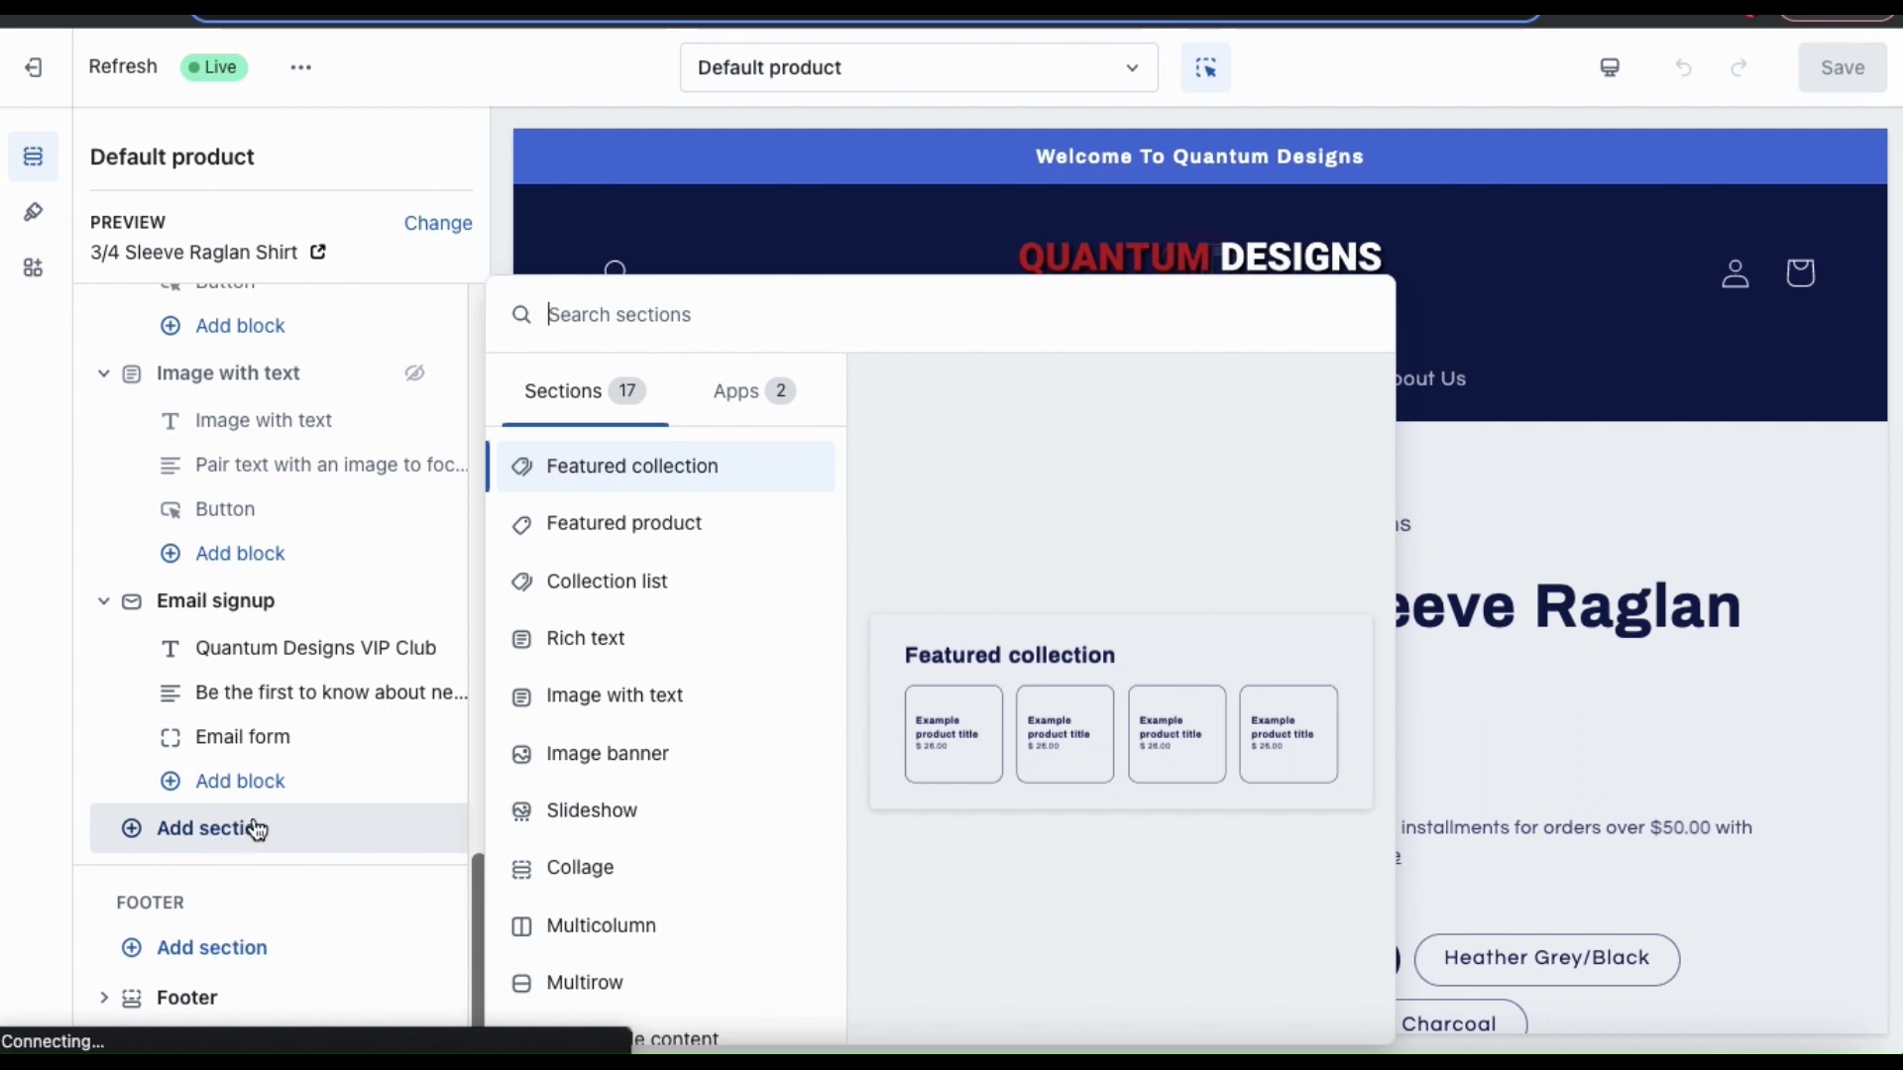
pyautogui.click(772, 408)
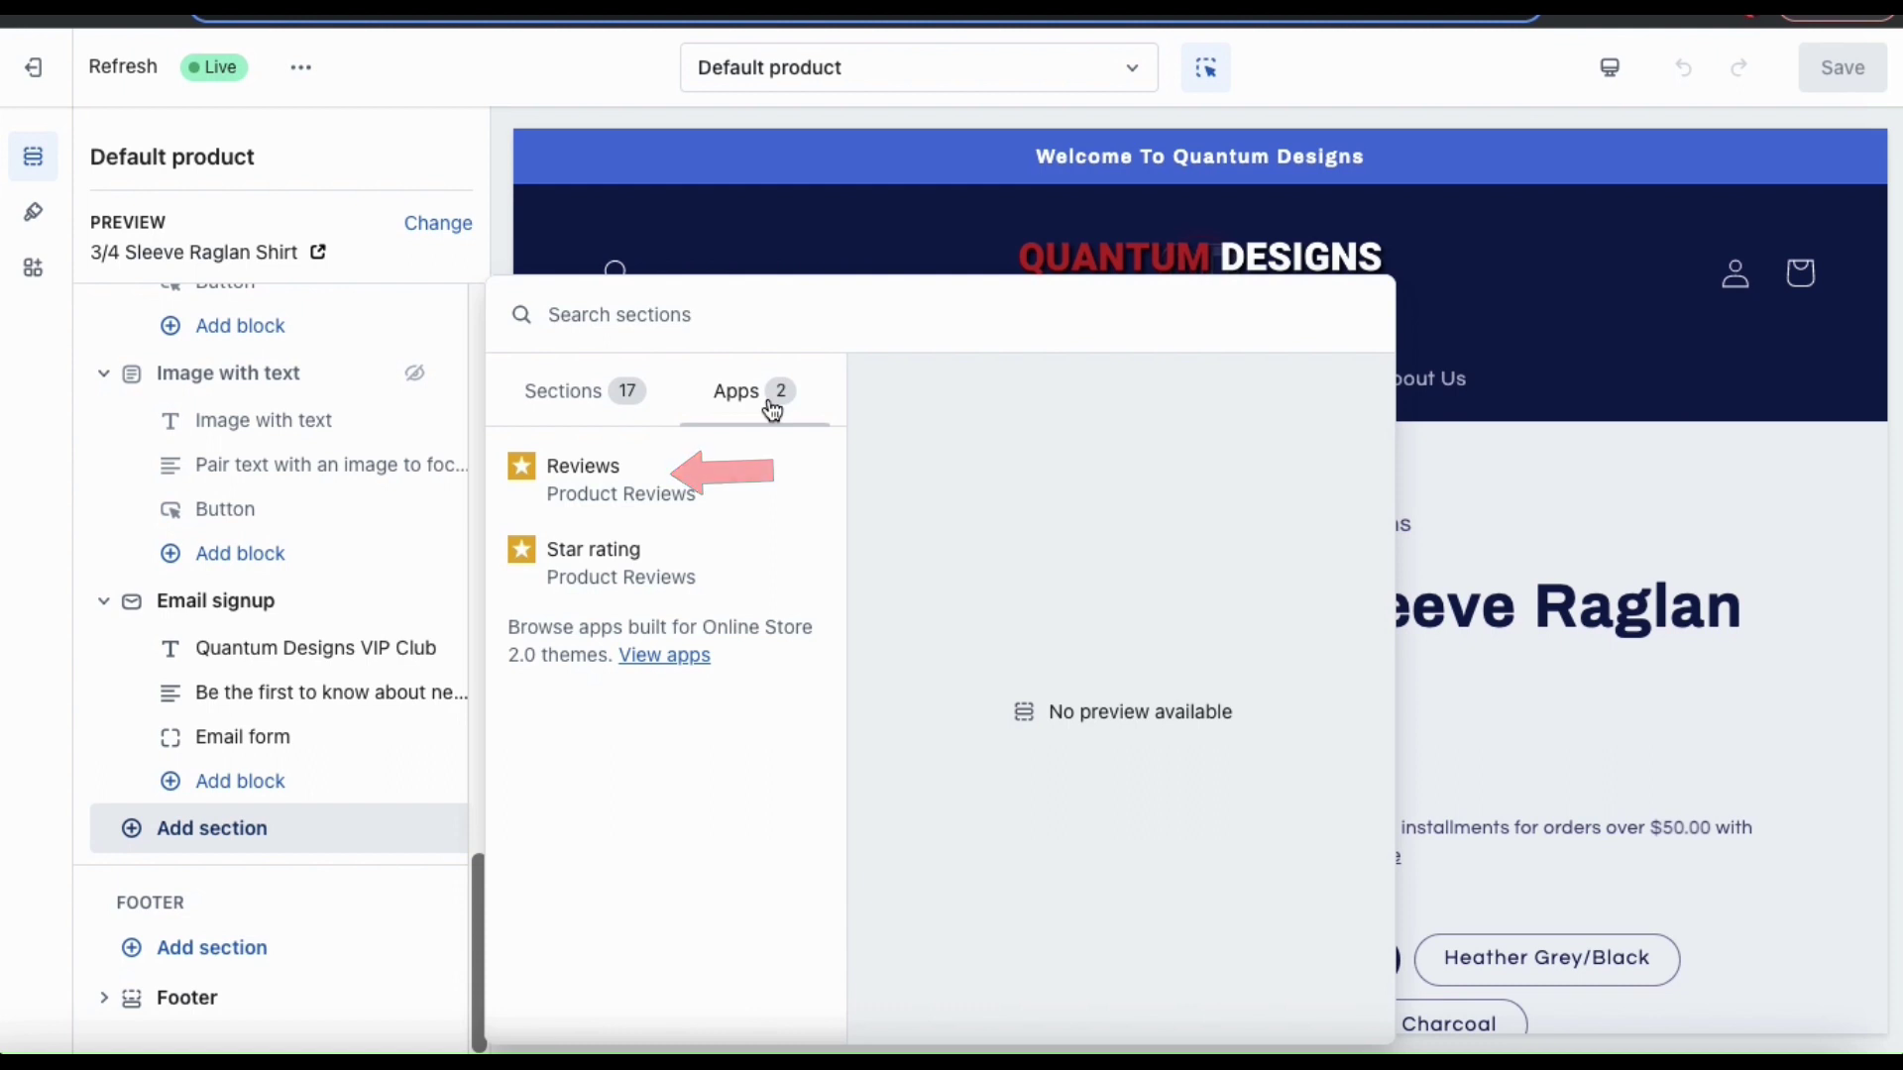
pyautogui.click(657, 486)
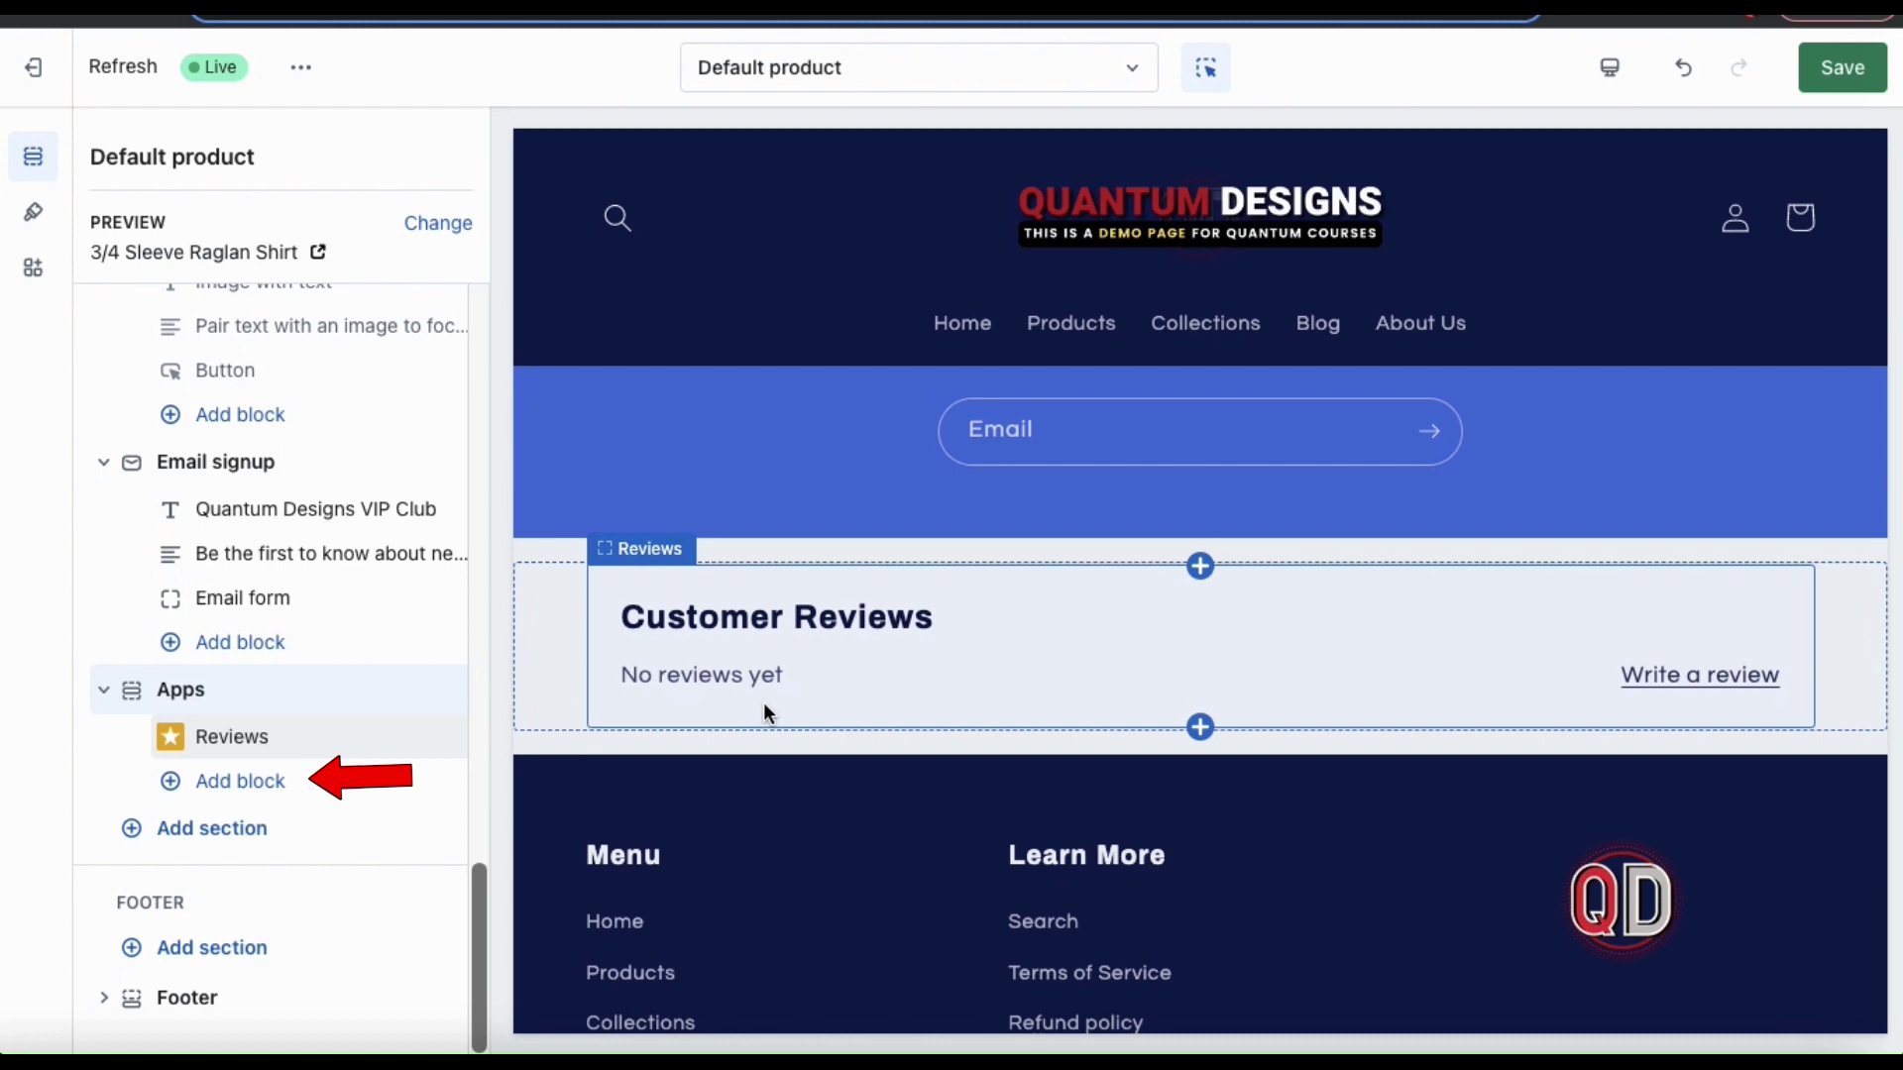
# Add a Star rating block above Reviews and move the Apps section under the product information.
pyautogui.click(281, 784)
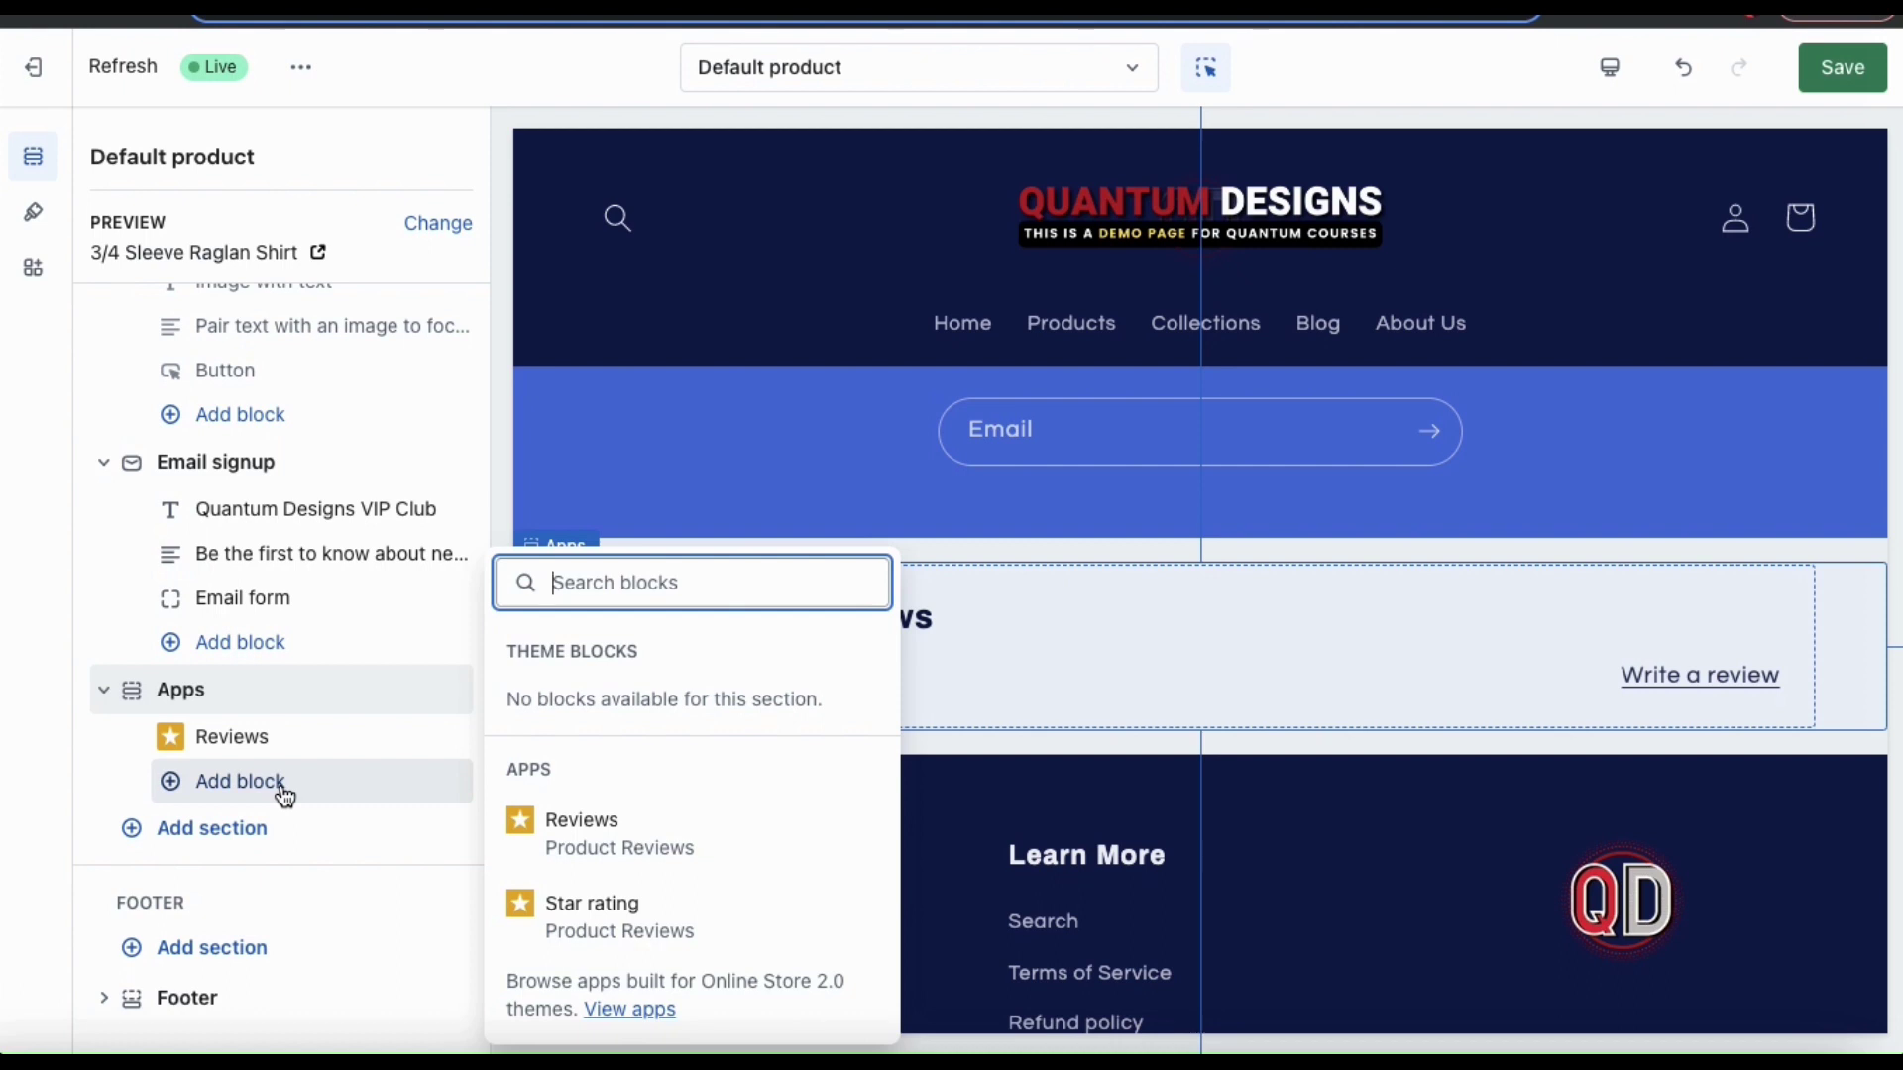
pyautogui.click(636, 920)
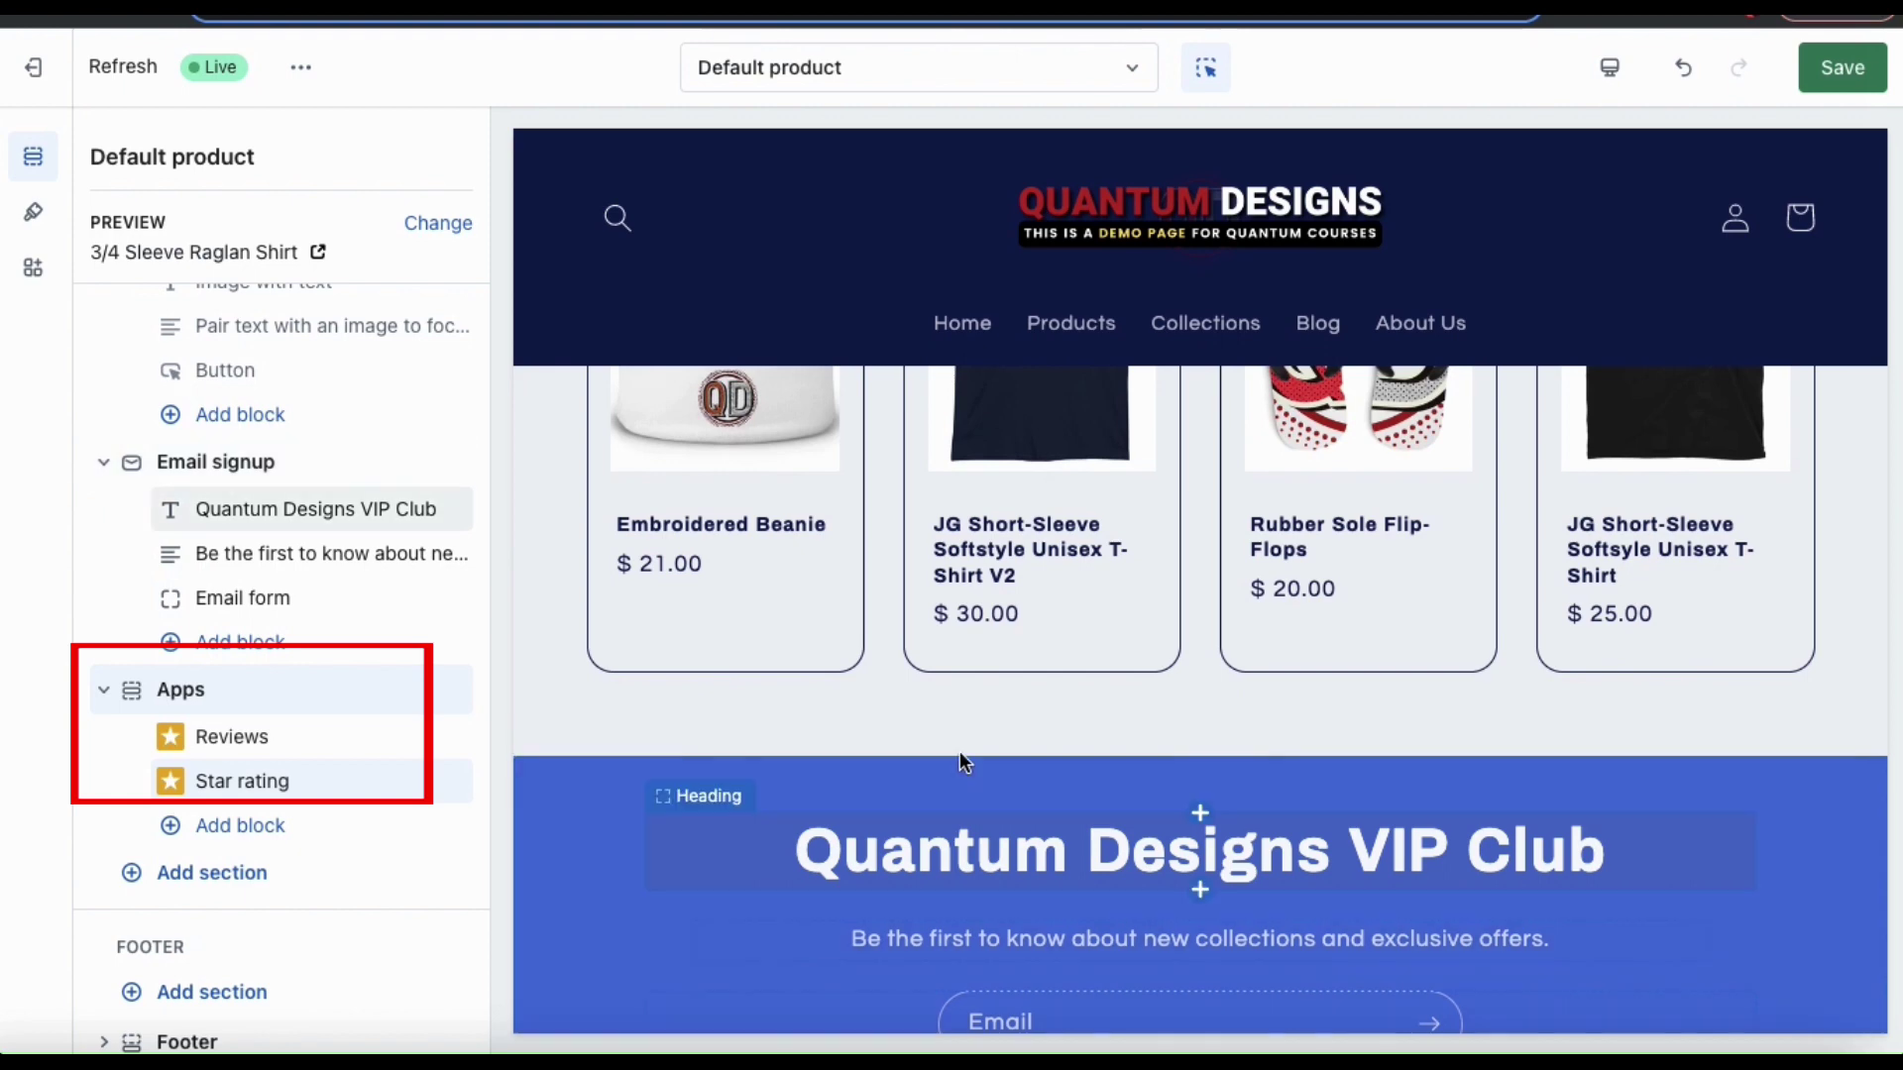
pyautogui.scroll(-5, 959, 751)
pyautogui.scroll(-1, 959, 751)
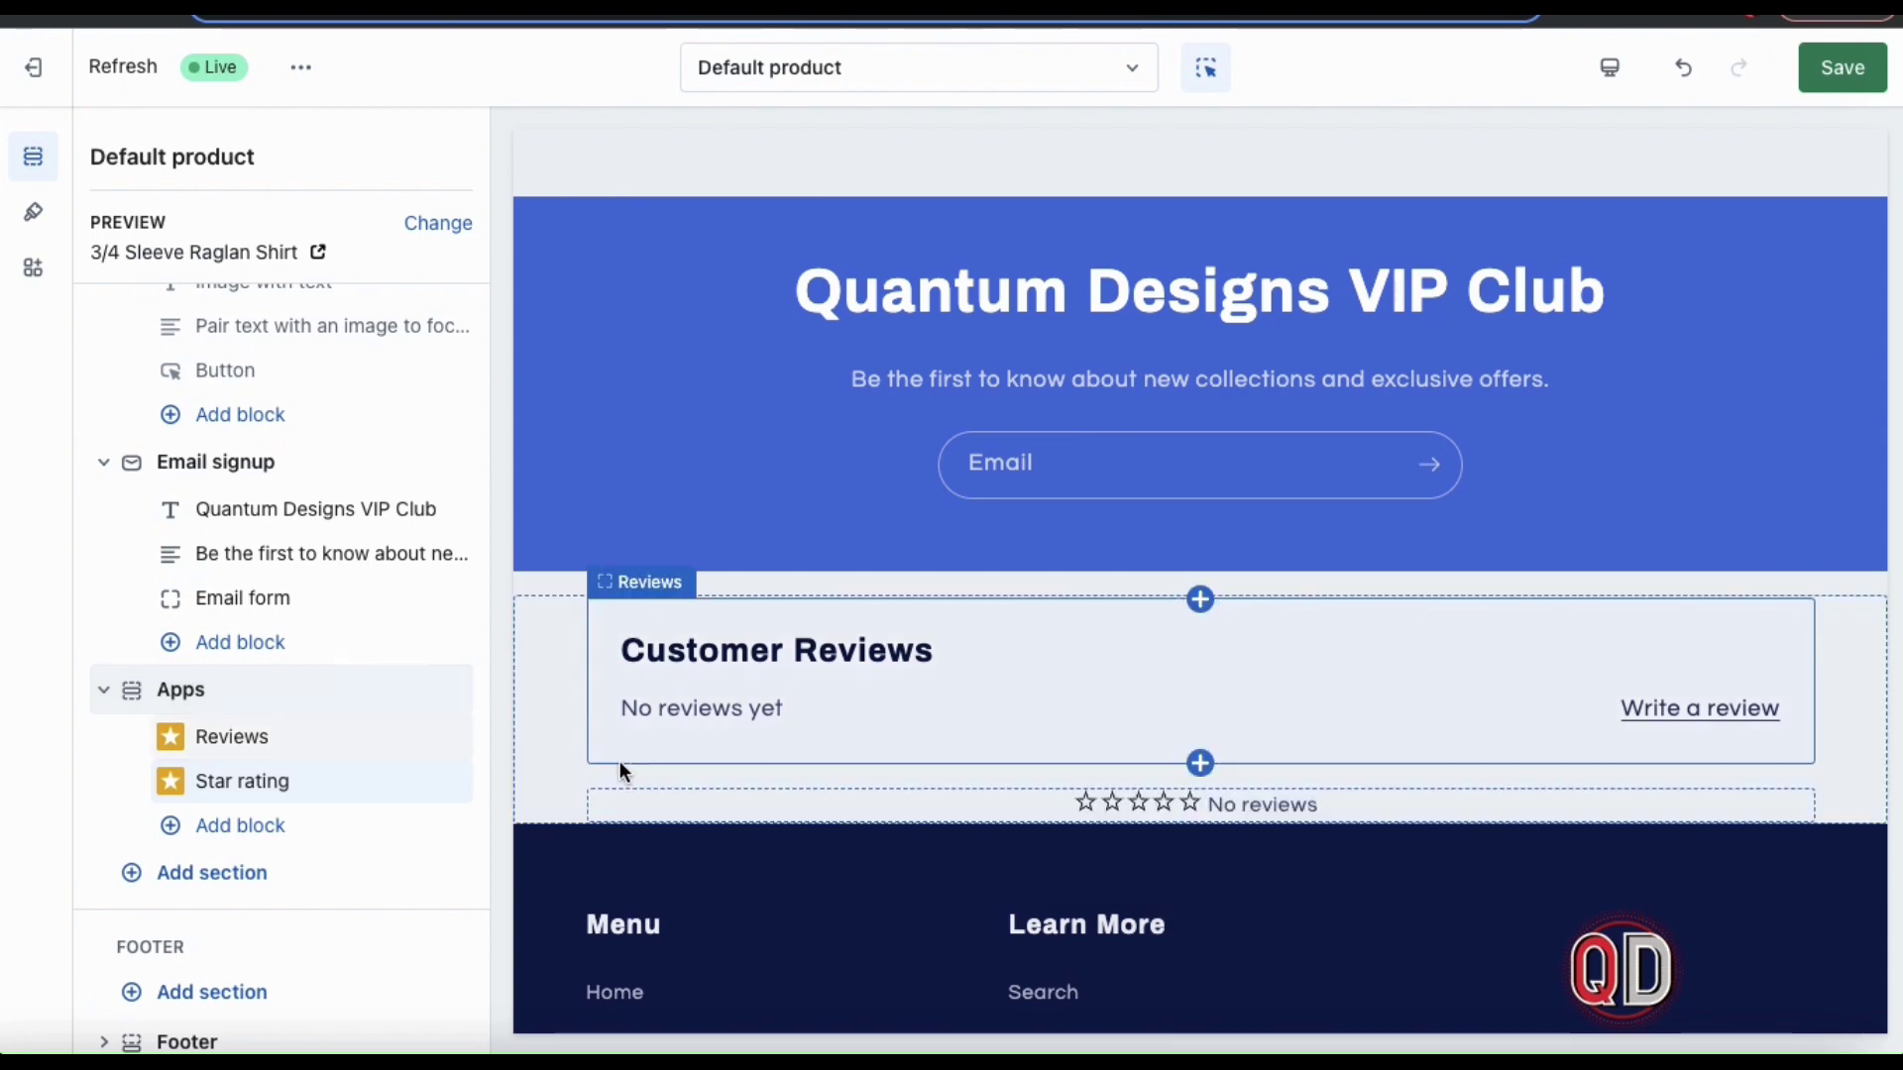
pyautogui.moveTo(453, 782); pyautogui.dragTo(424, 736)
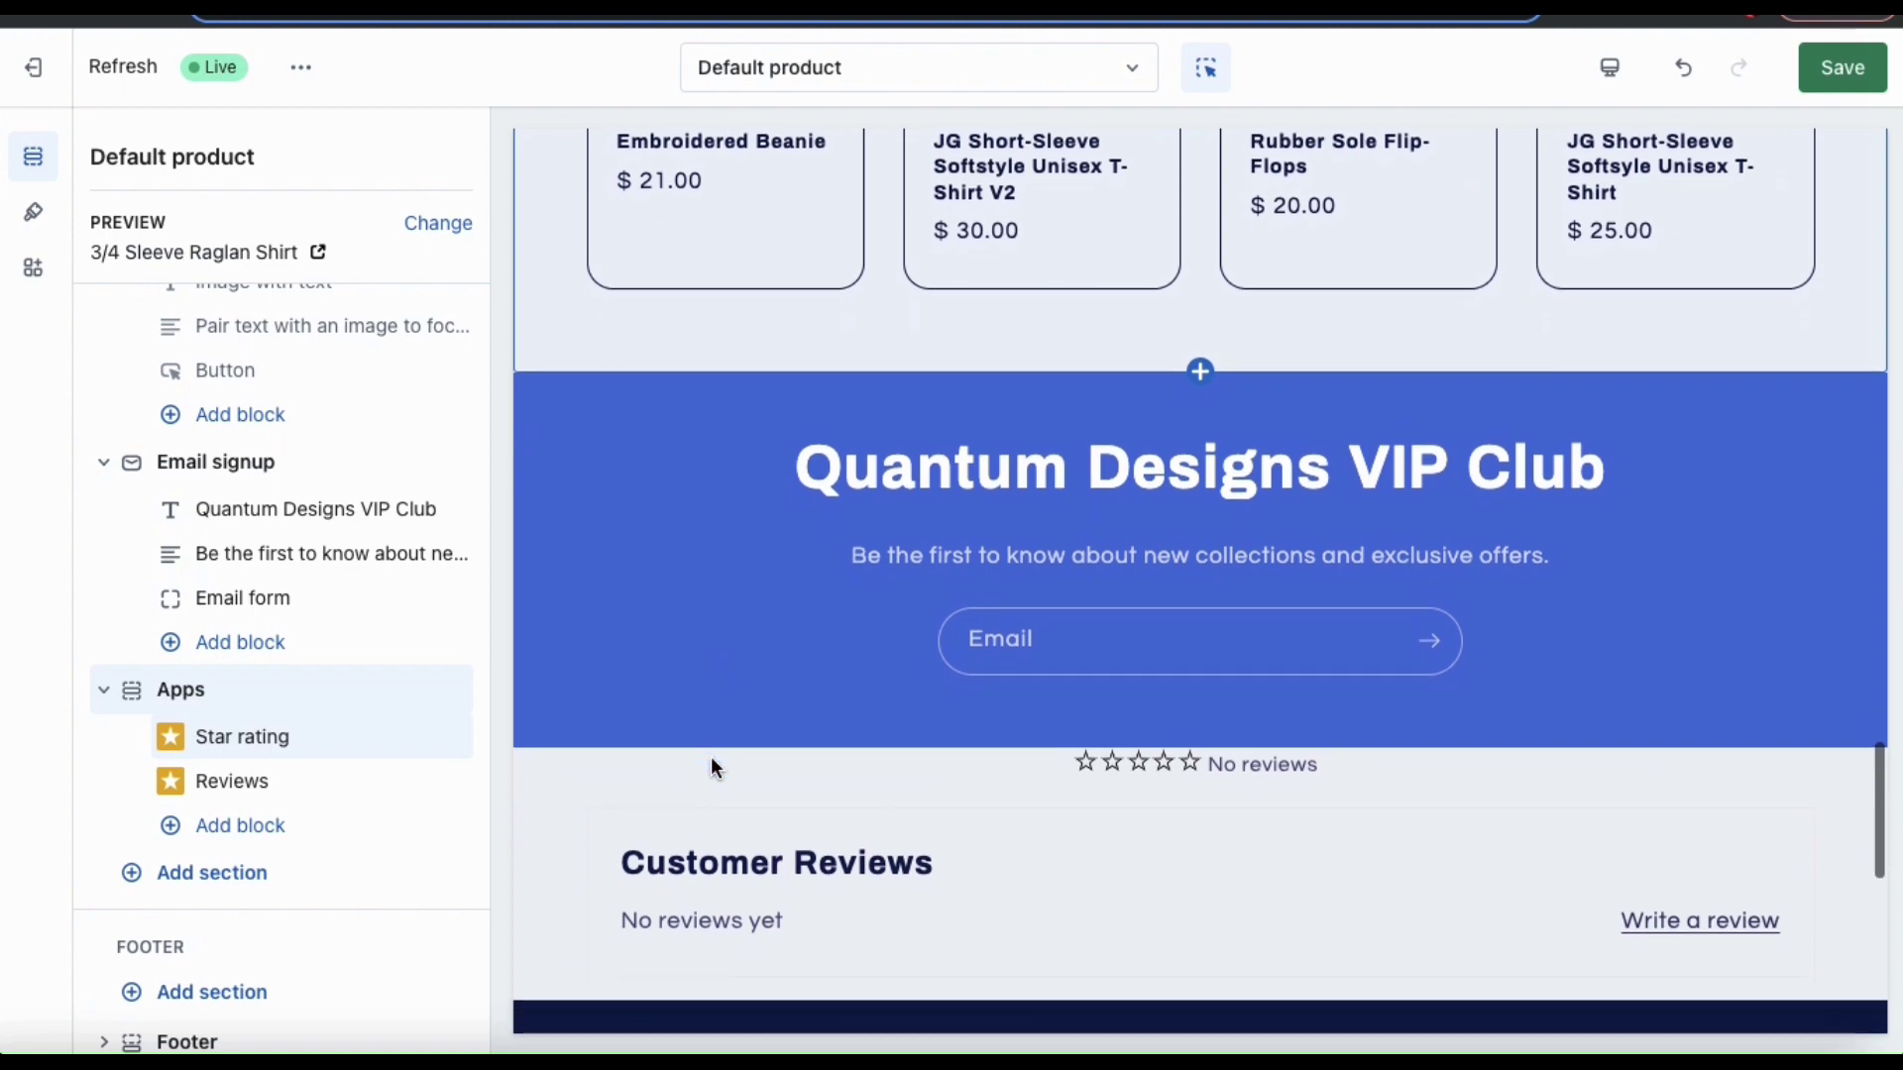
pyautogui.moveTo(233, 705)
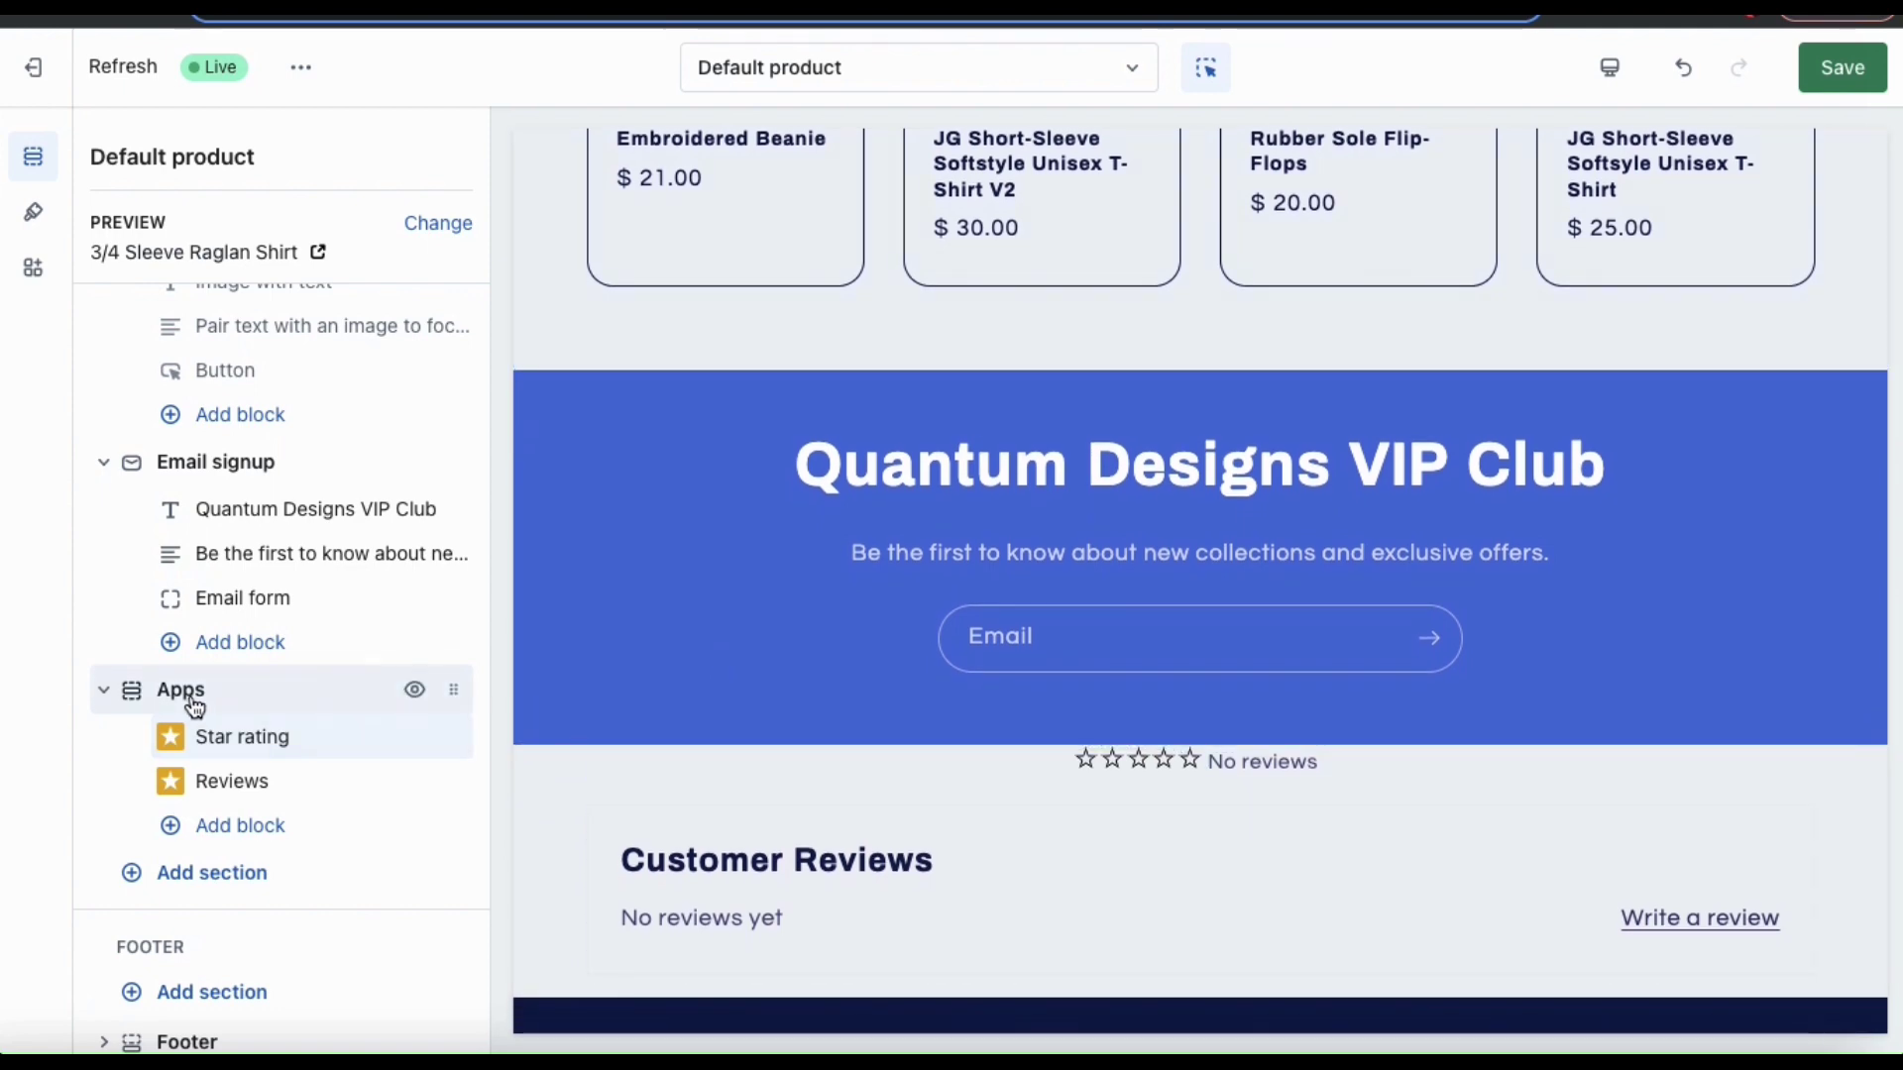
pyautogui.moveTo(453, 698); pyautogui.dragTo(221, 790)
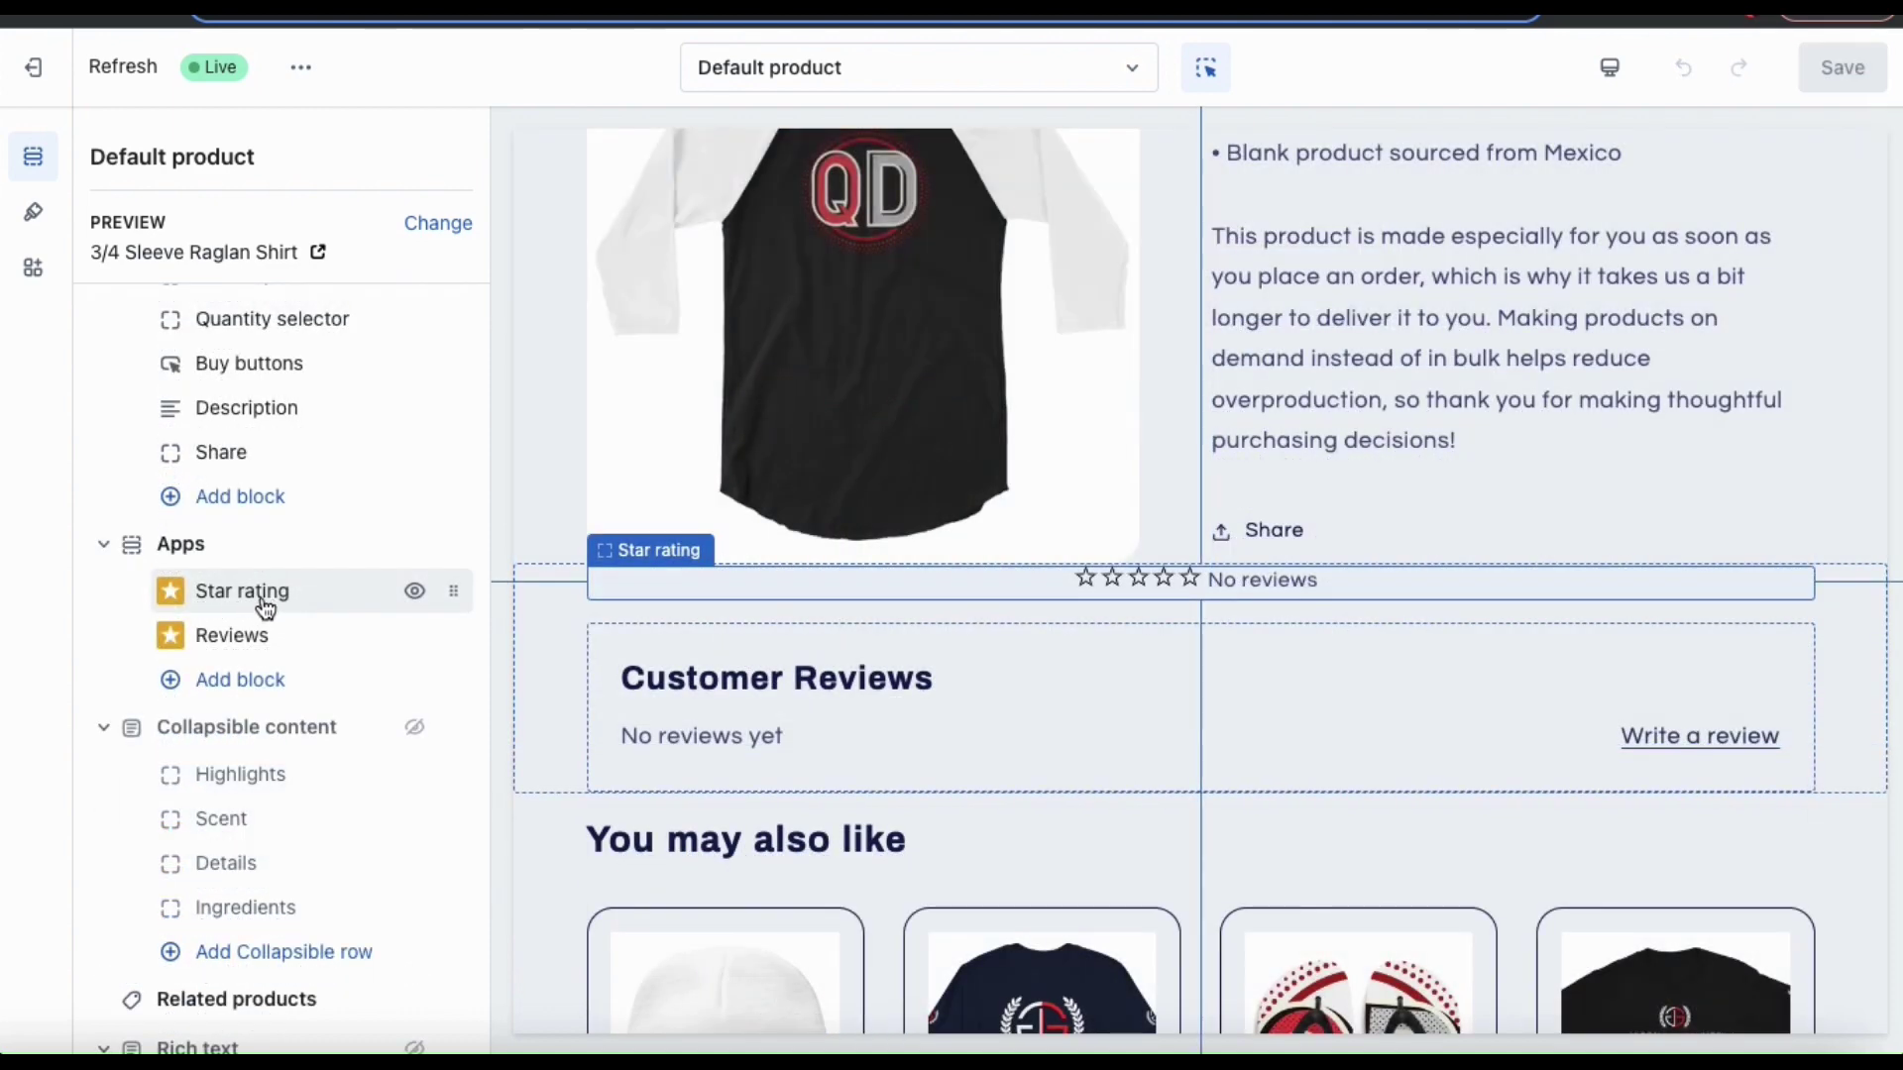
# Enlarge the Star rating stars to 20px and align them left.
pyautogui.click(263, 600)
pyautogui.moveTo(201, 385); pyautogui.dragTo(303, 384)
pyautogui.click(297, 484)
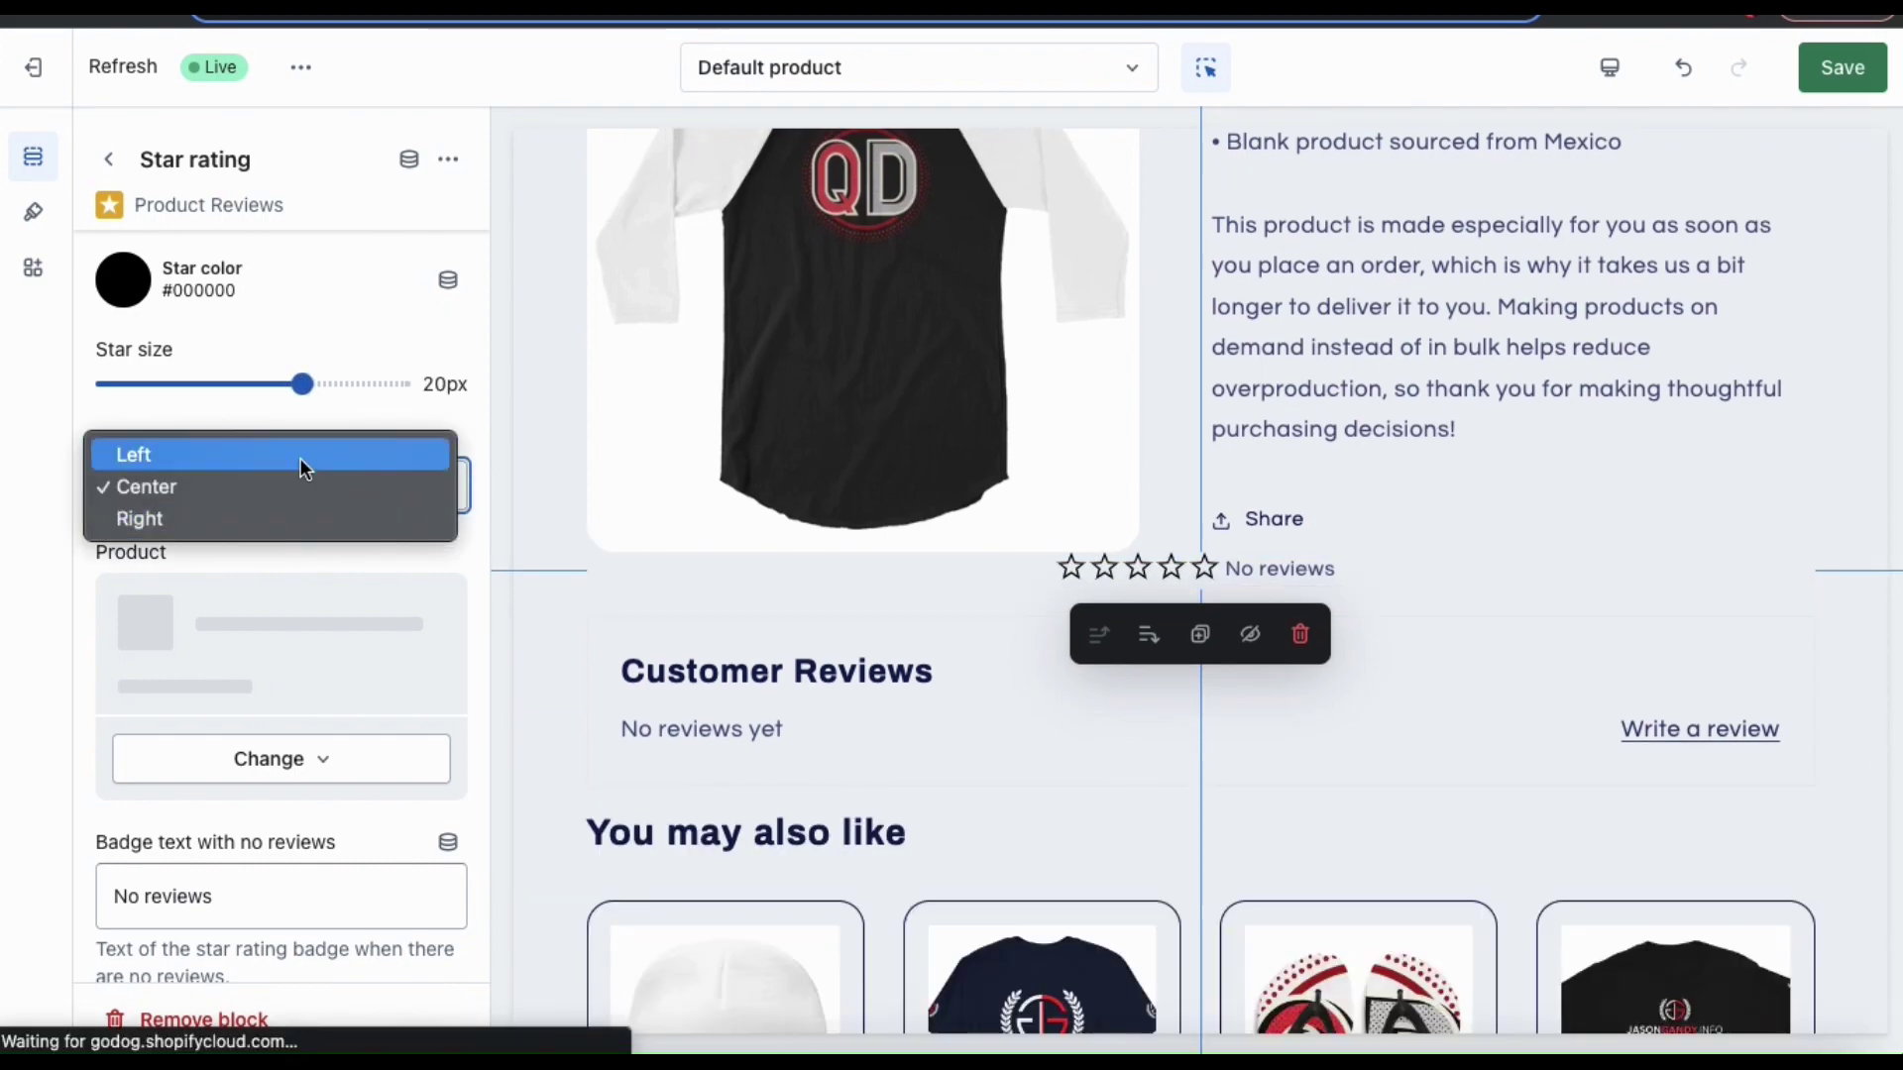
pyautogui.click(299, 456)
# Save the template changes and exit the theme editor.
pyautogui.scroll(-1, 312, 604)
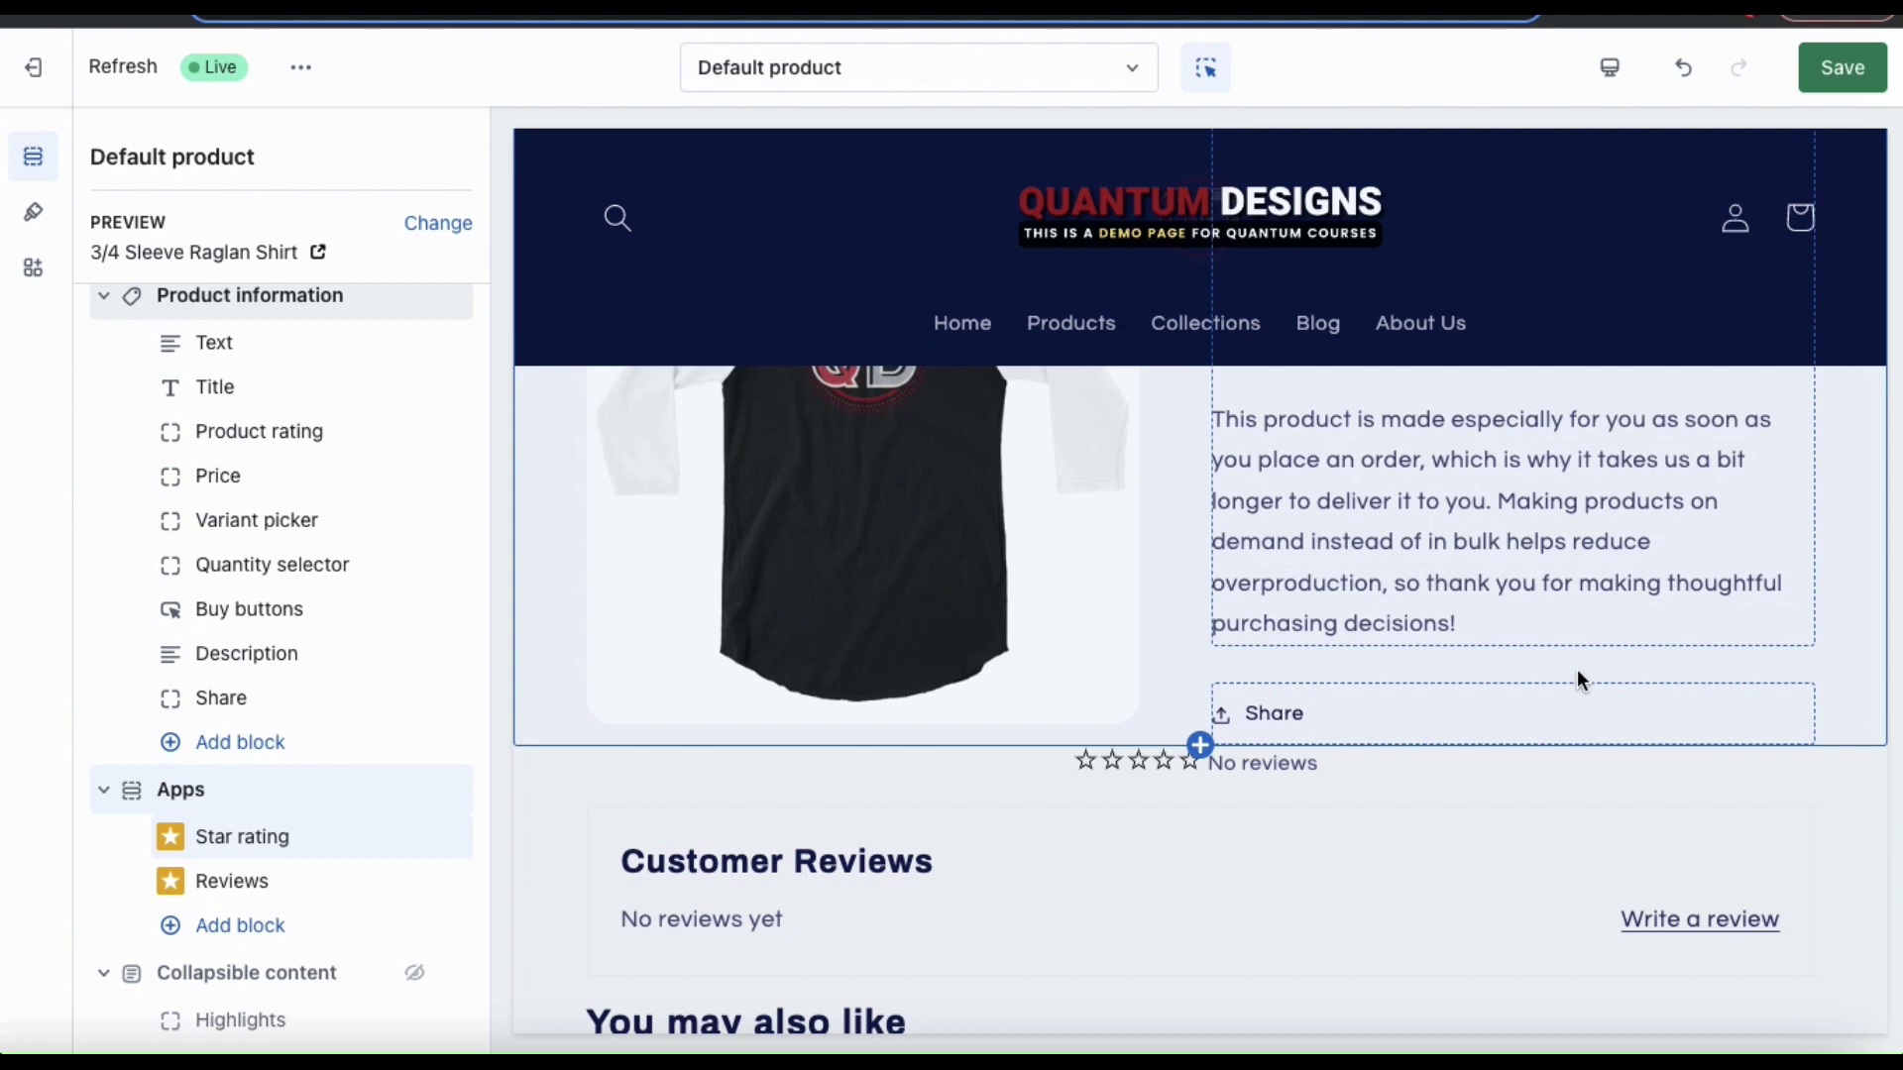
pyautogui.click(1852, 81)
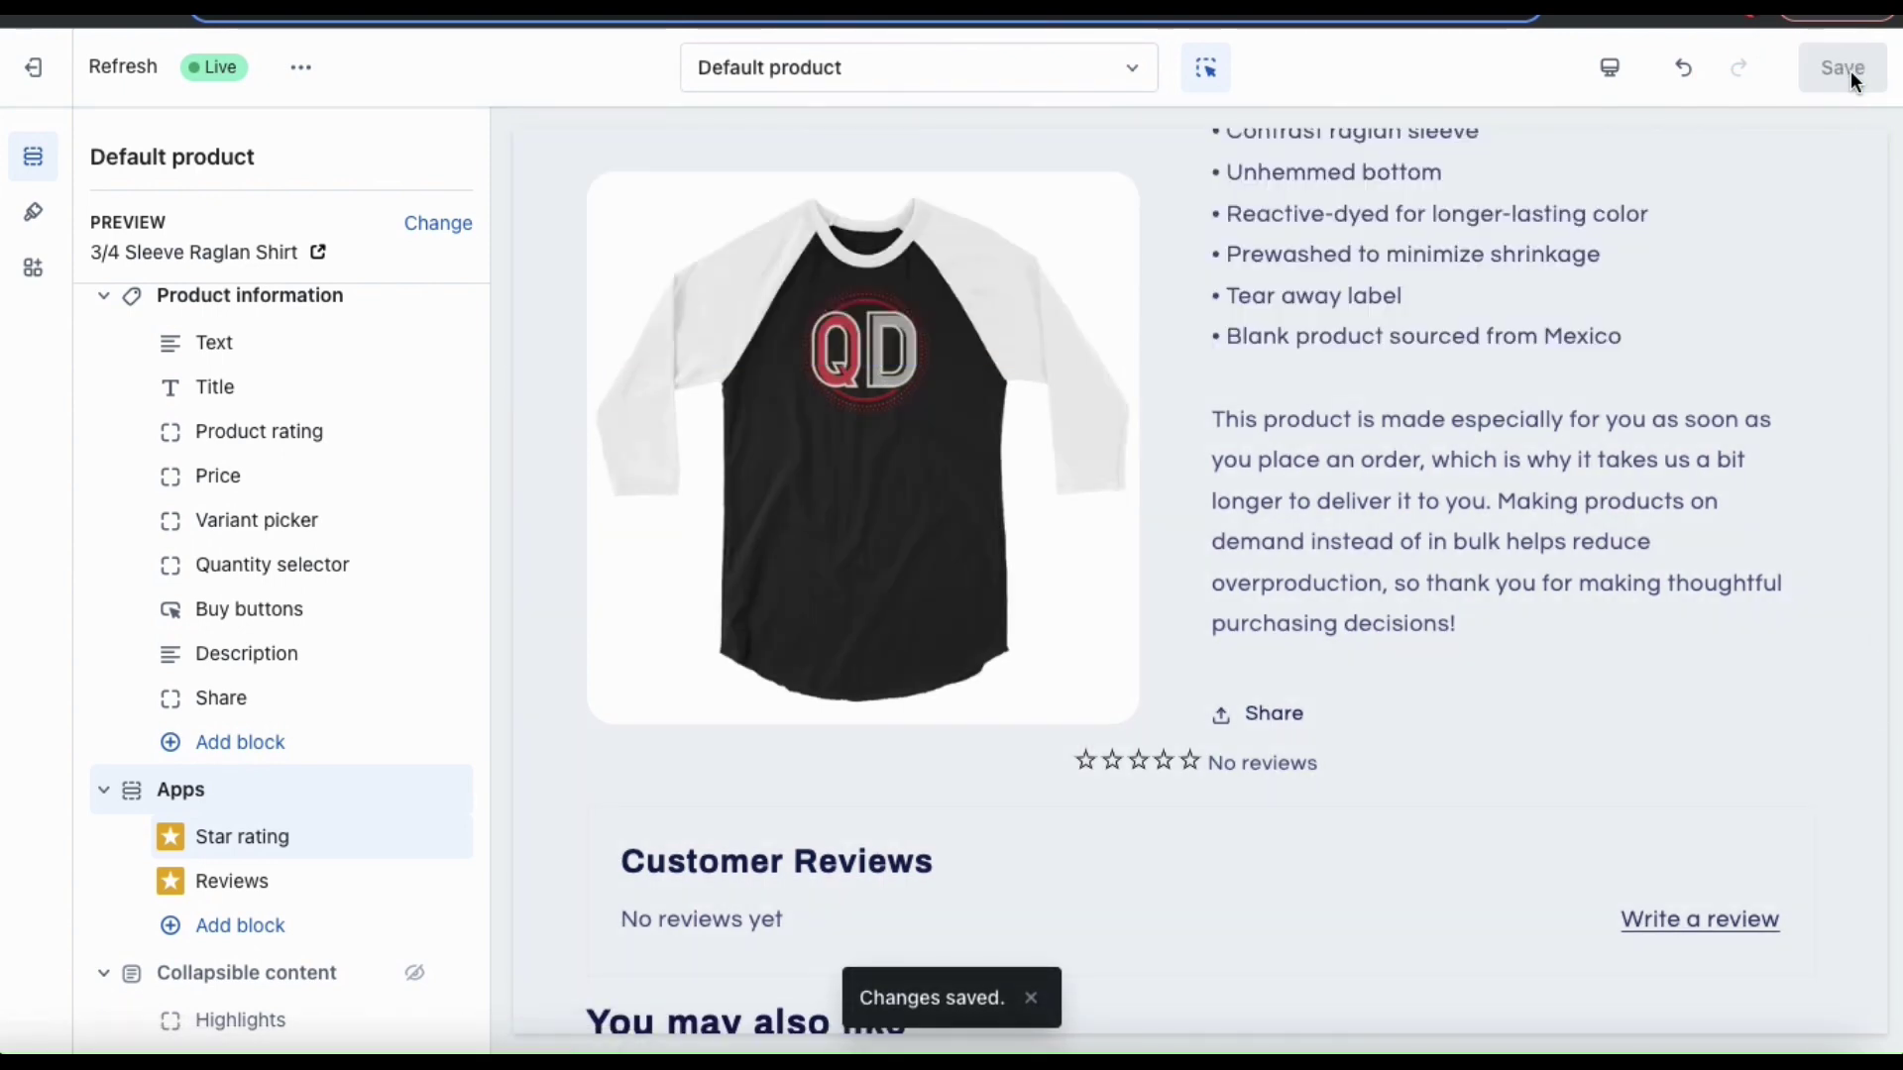
pyautogui.click(34, 67)
# View the live storefront's Classy Wine Tumbler page down to its empty Customer Reviews section.
pyautogui.click(1586, 222)
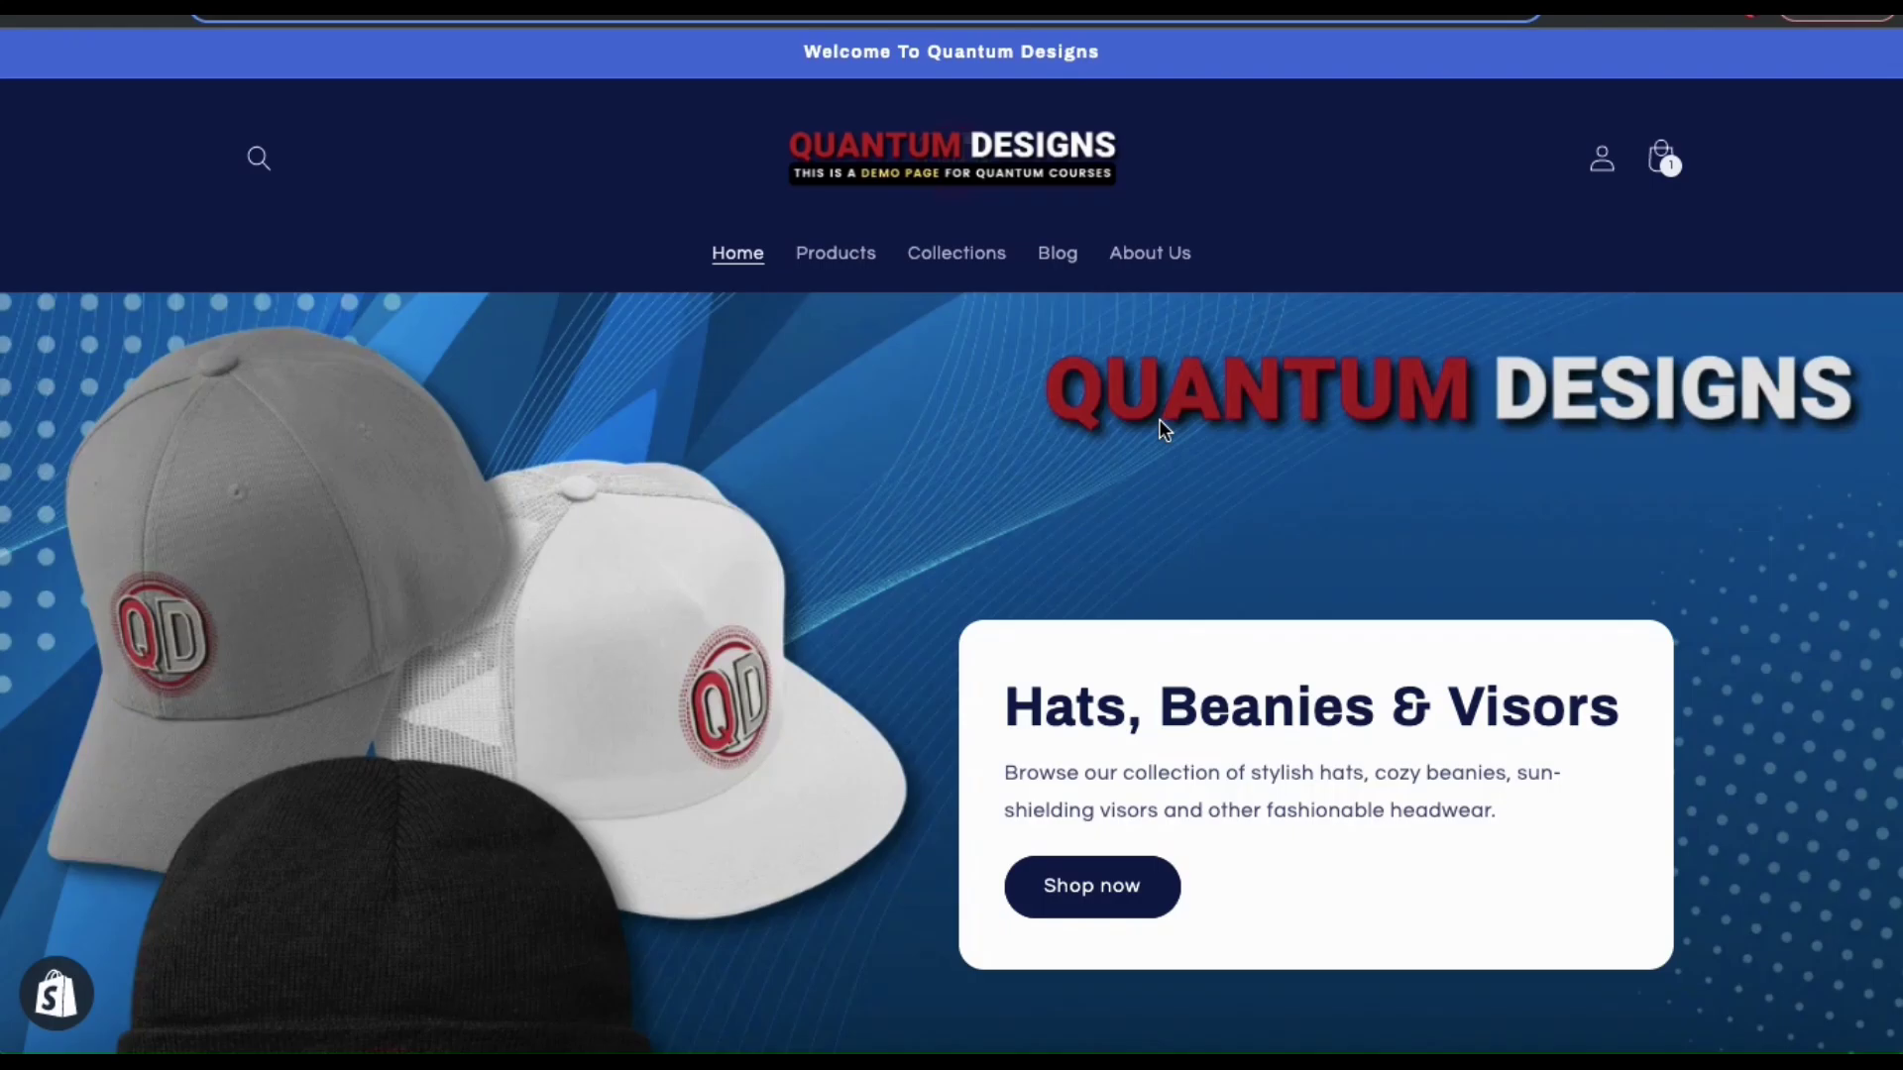
pyautogui.click(853, 254)
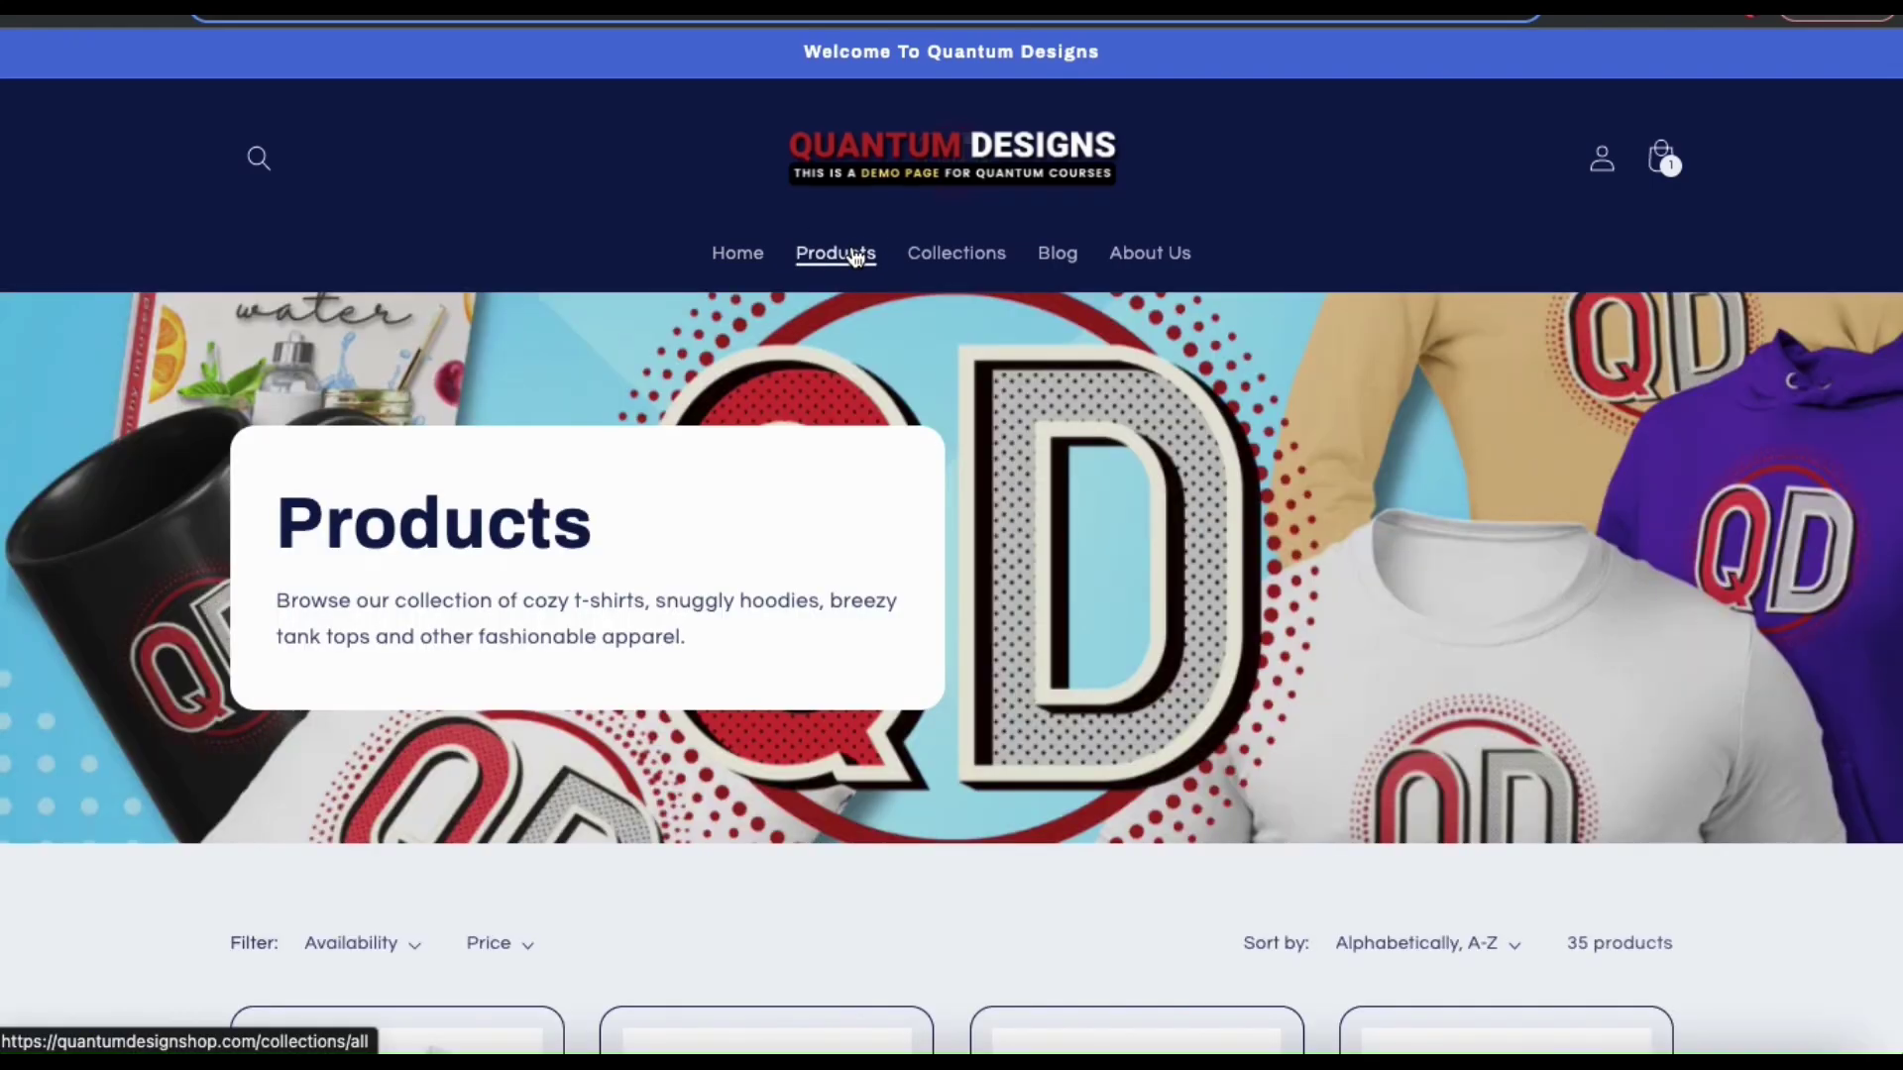
pyautogui.scroll(-10, 1145, 532)
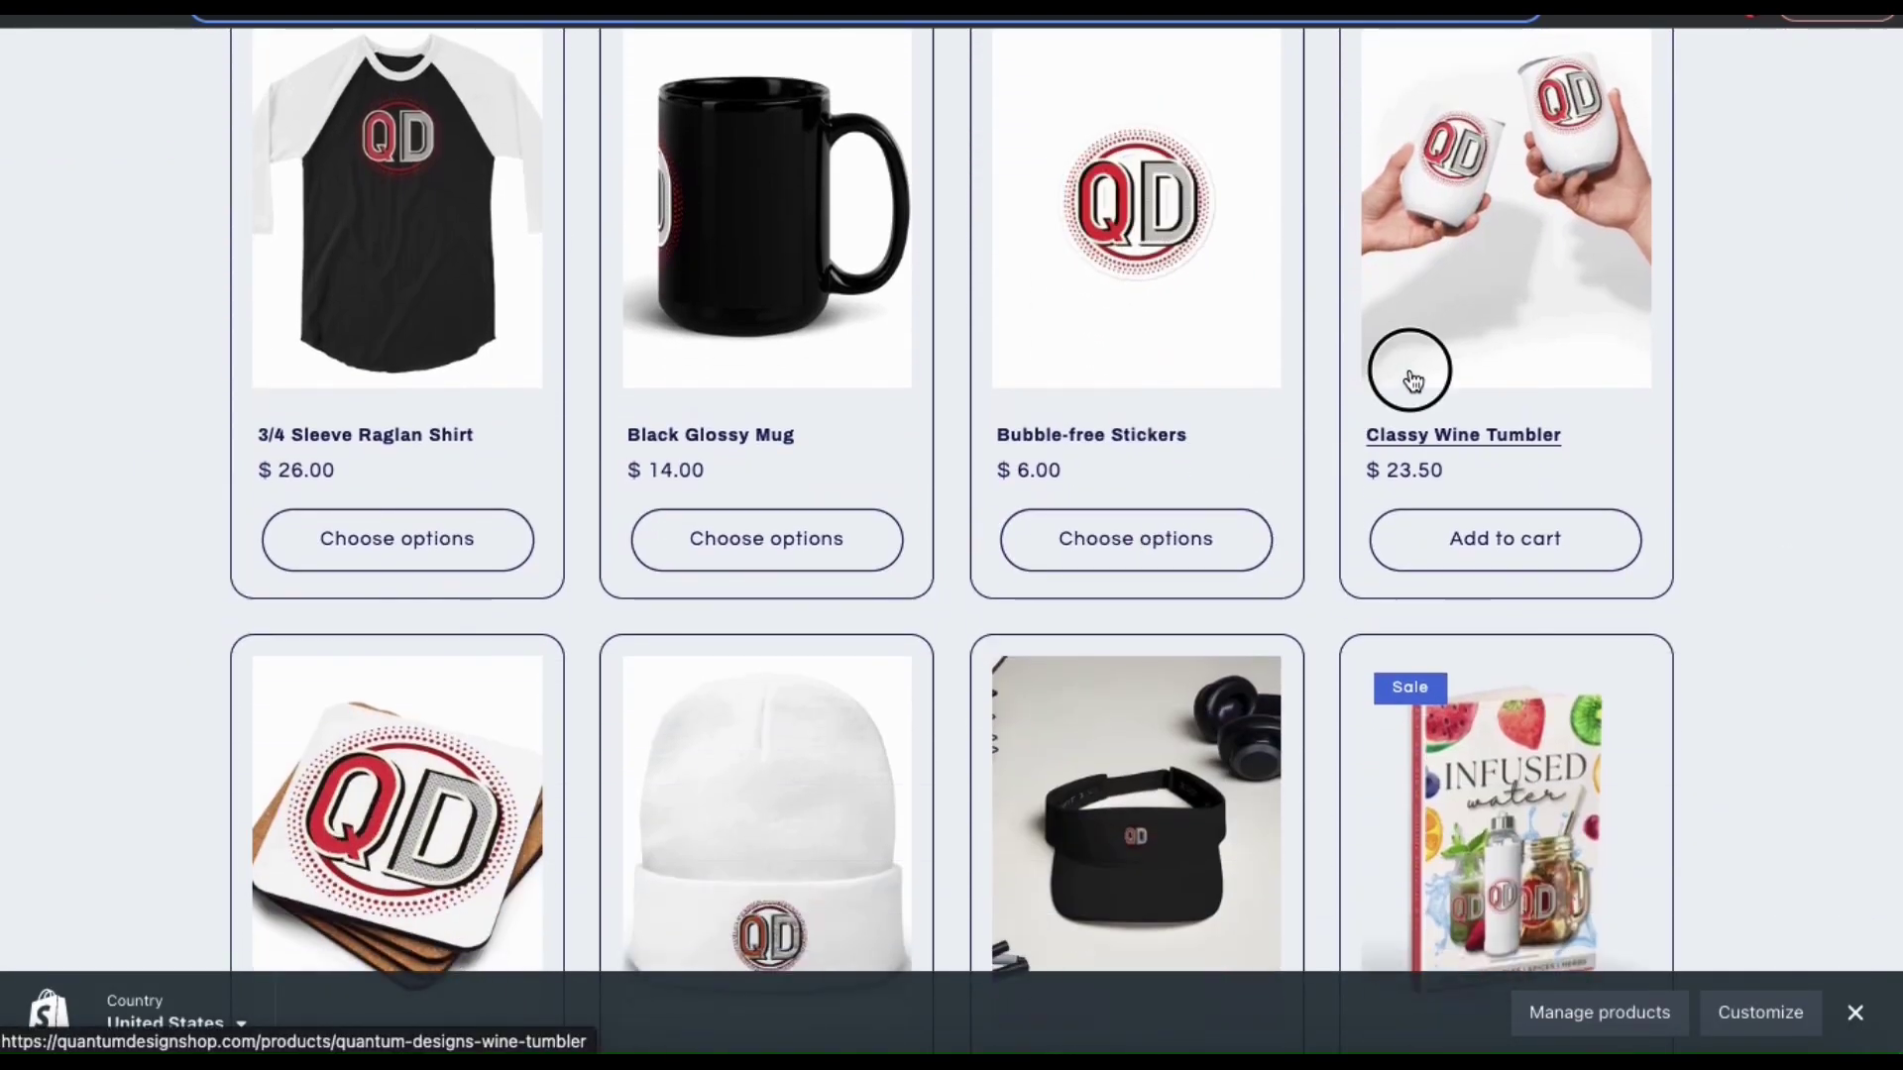
pyautogui.click(1405, 368)
pyautogui.scroll(-10, 1597, 486)
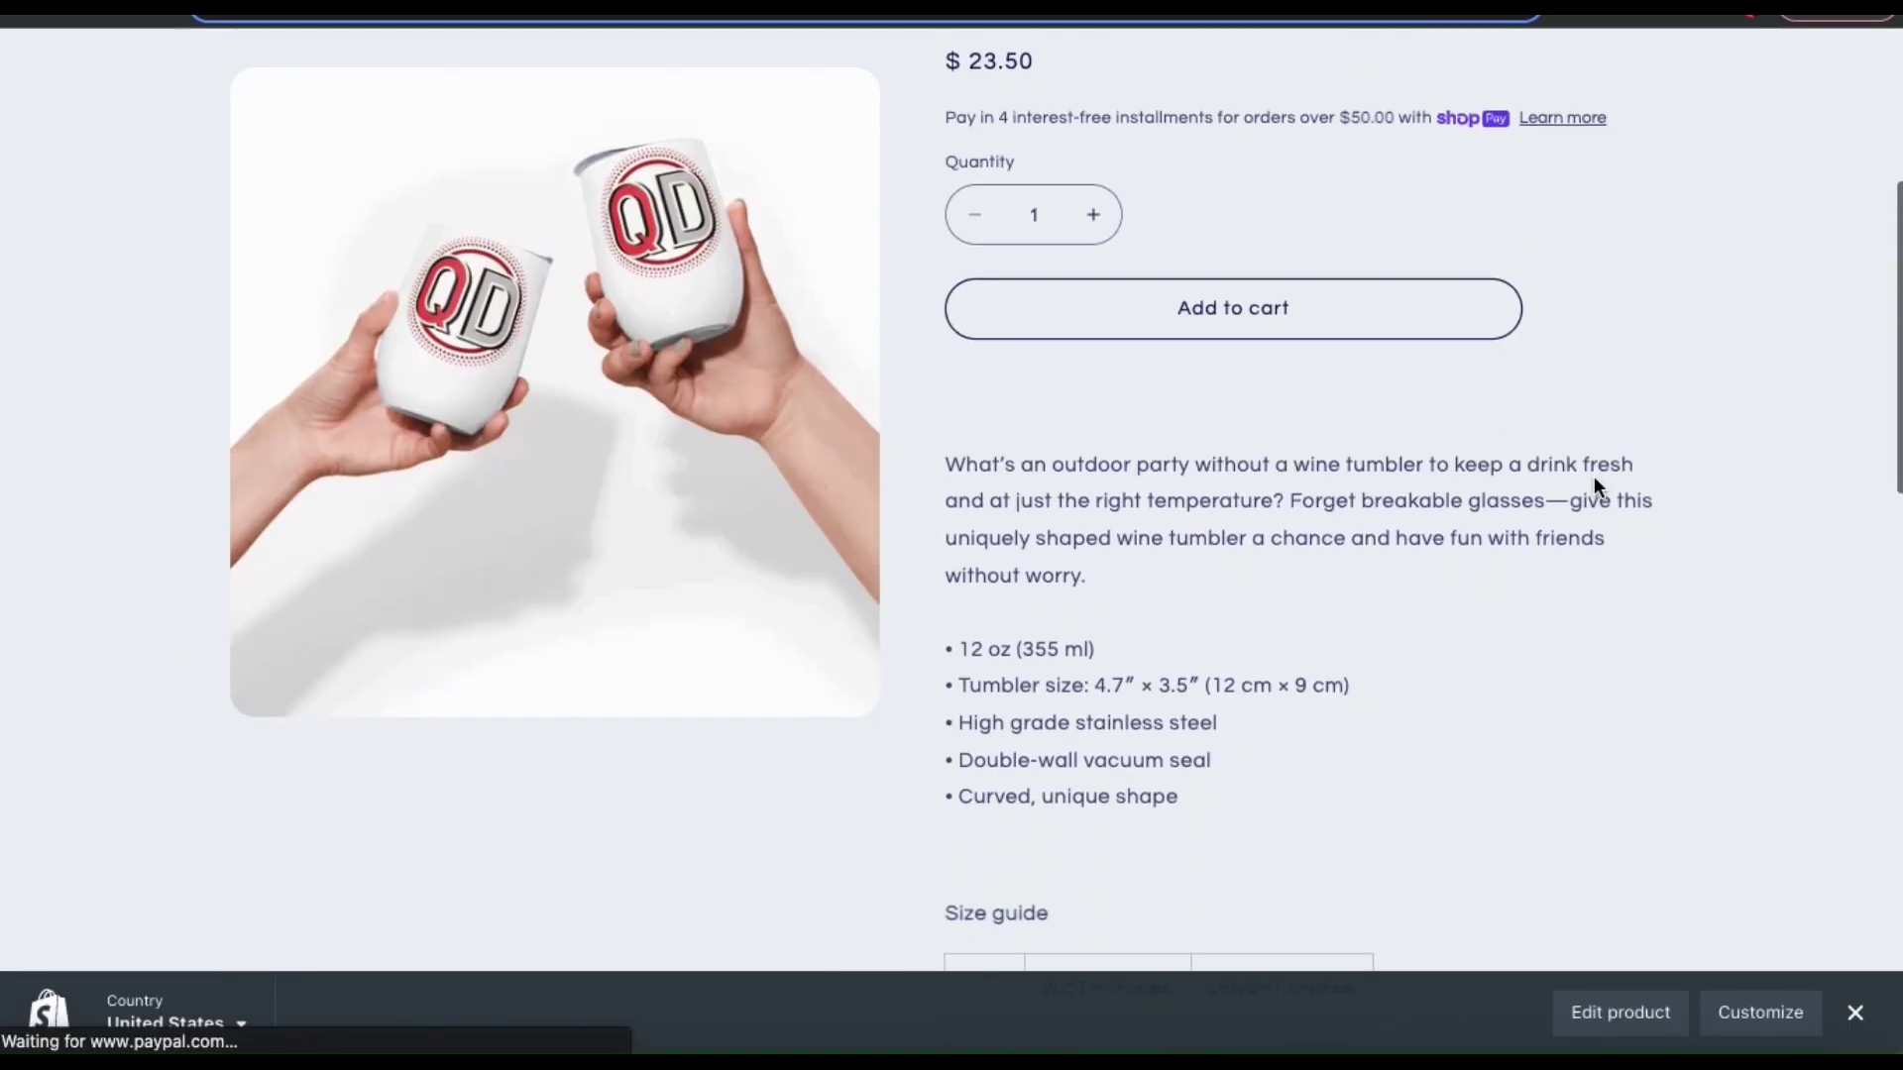
pyautogui.scroll(-1, 1596, 482)
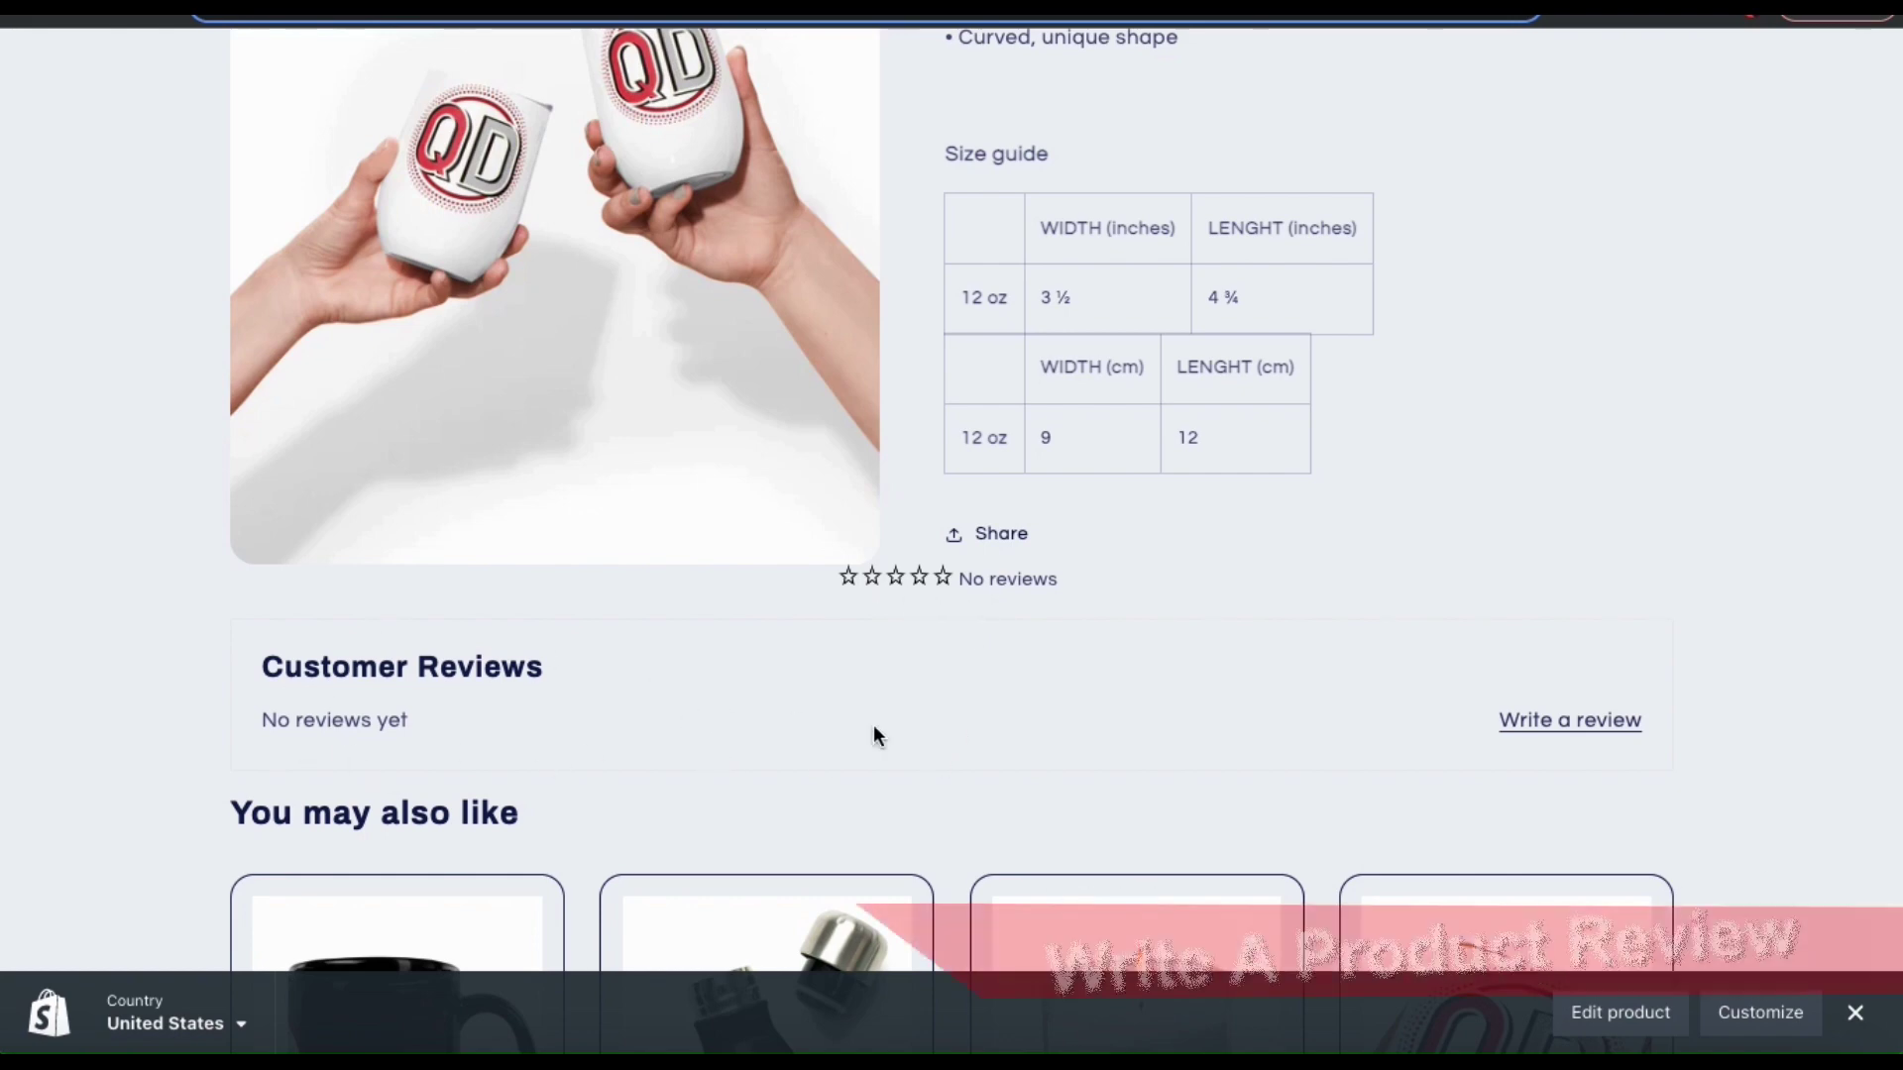
# Open the Write a review form and enter a reviewer name and e-mail address.
pyautogui.click(1553, 738)
pyautogui.scroll(-4, 1435, 771)
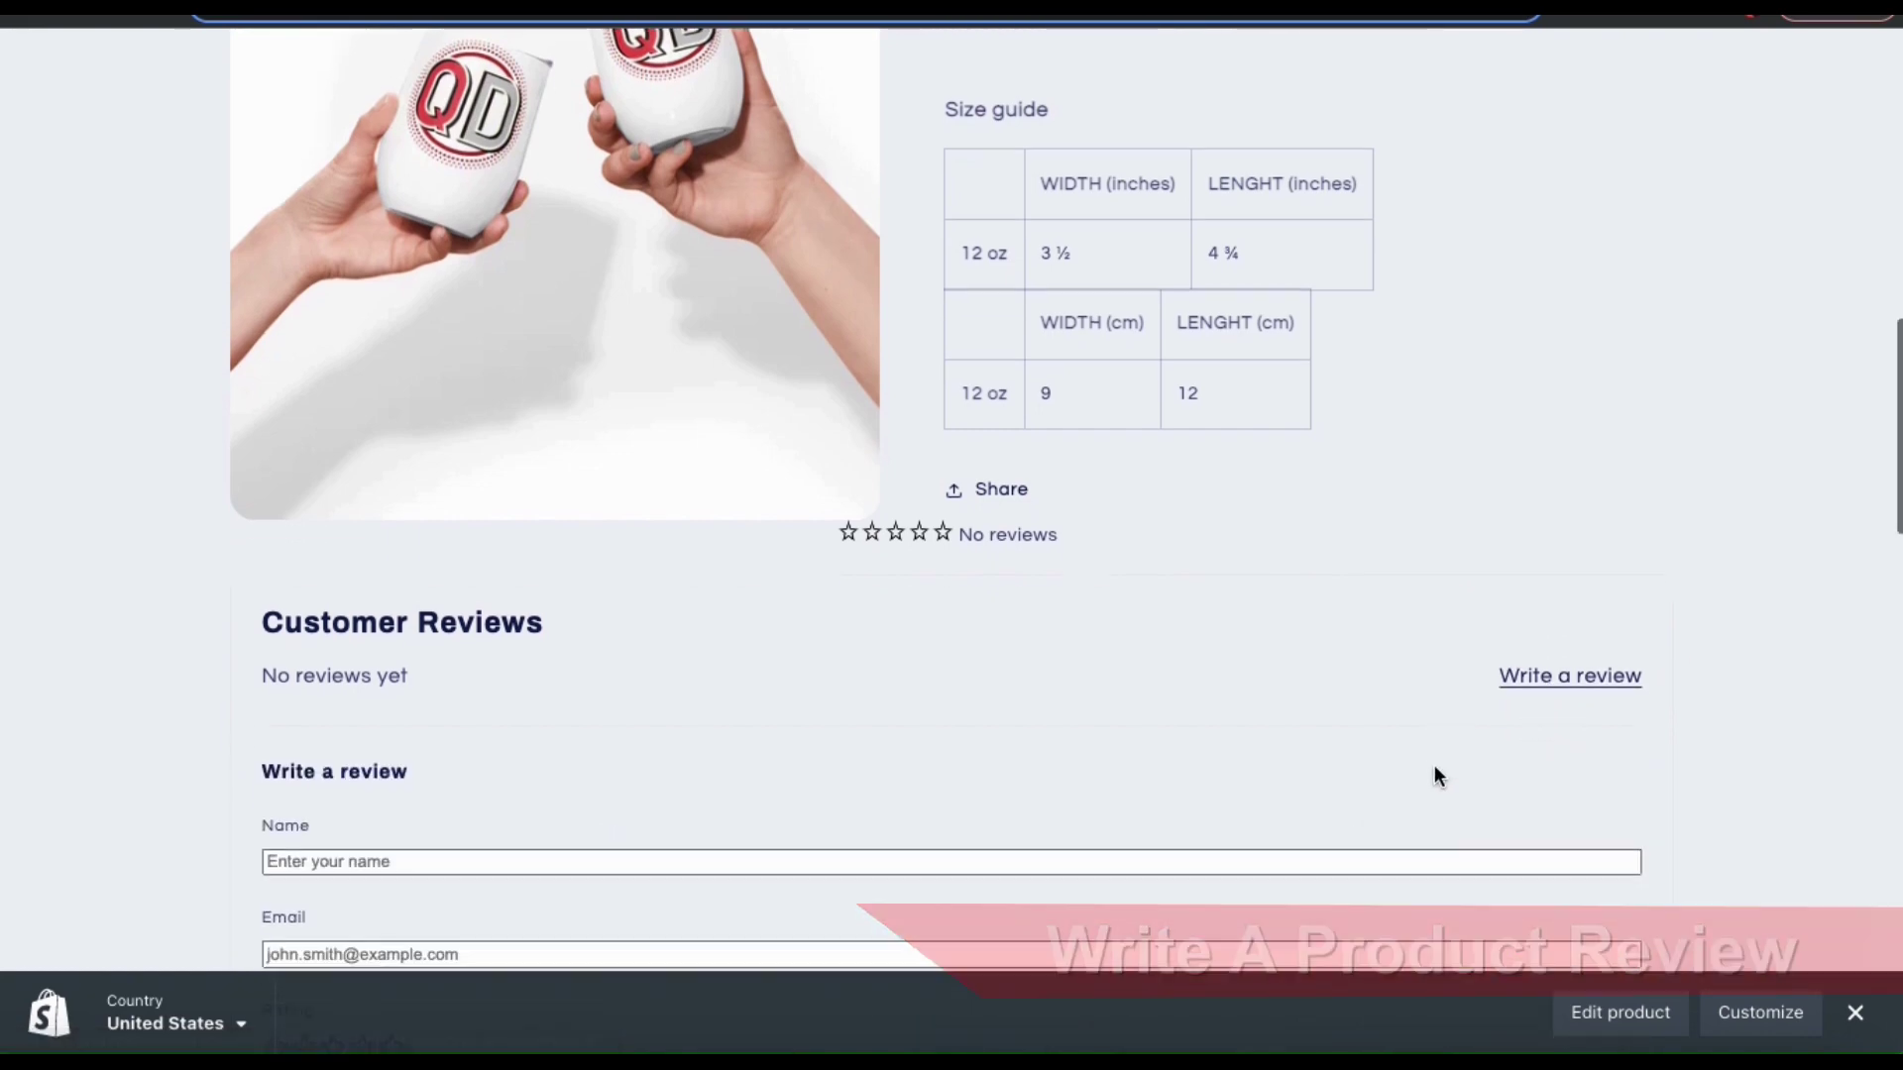
pyautogui.scroll(-3, 1435, 769)
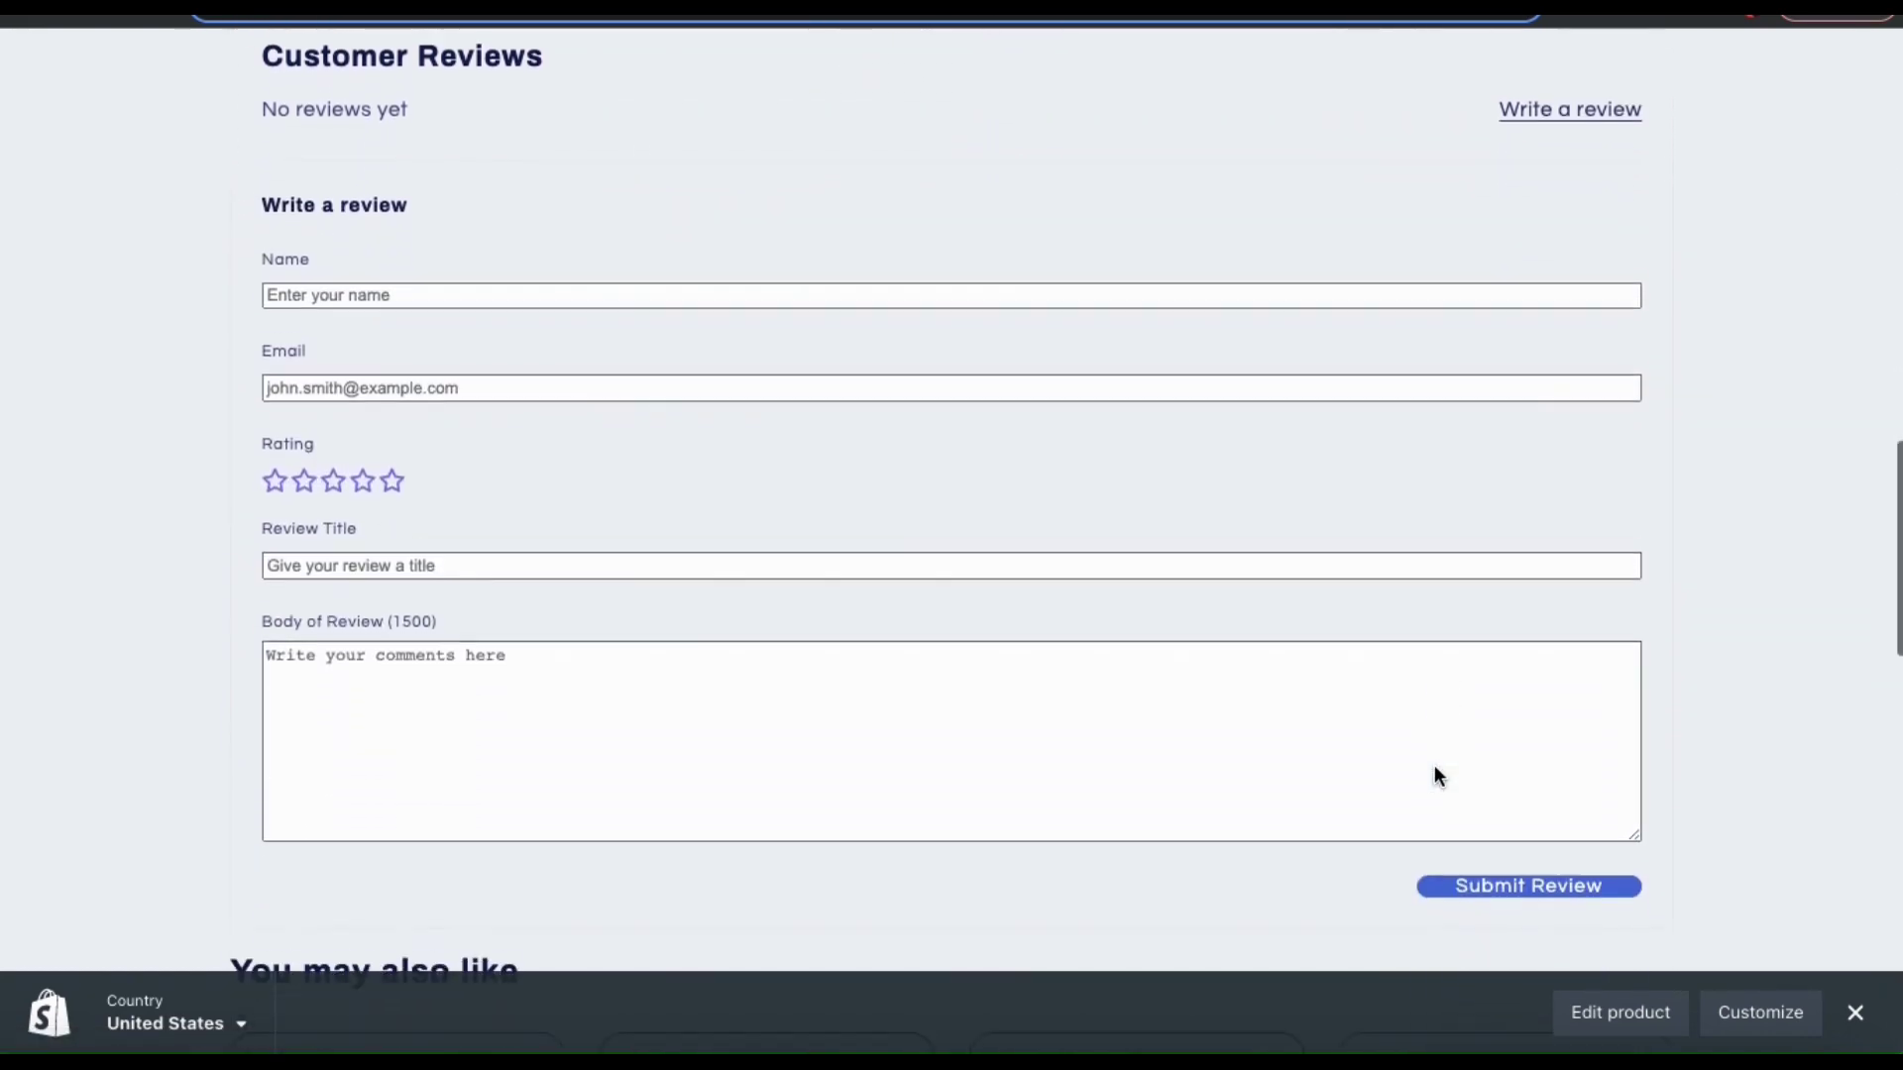
pyautogui.scroll(1, 1435, 768)
pyautogui.click(1112, 387)
pyautogui.write('Anon')
pyautogui.click(986, 468)
pyautogui.click(510, 501)
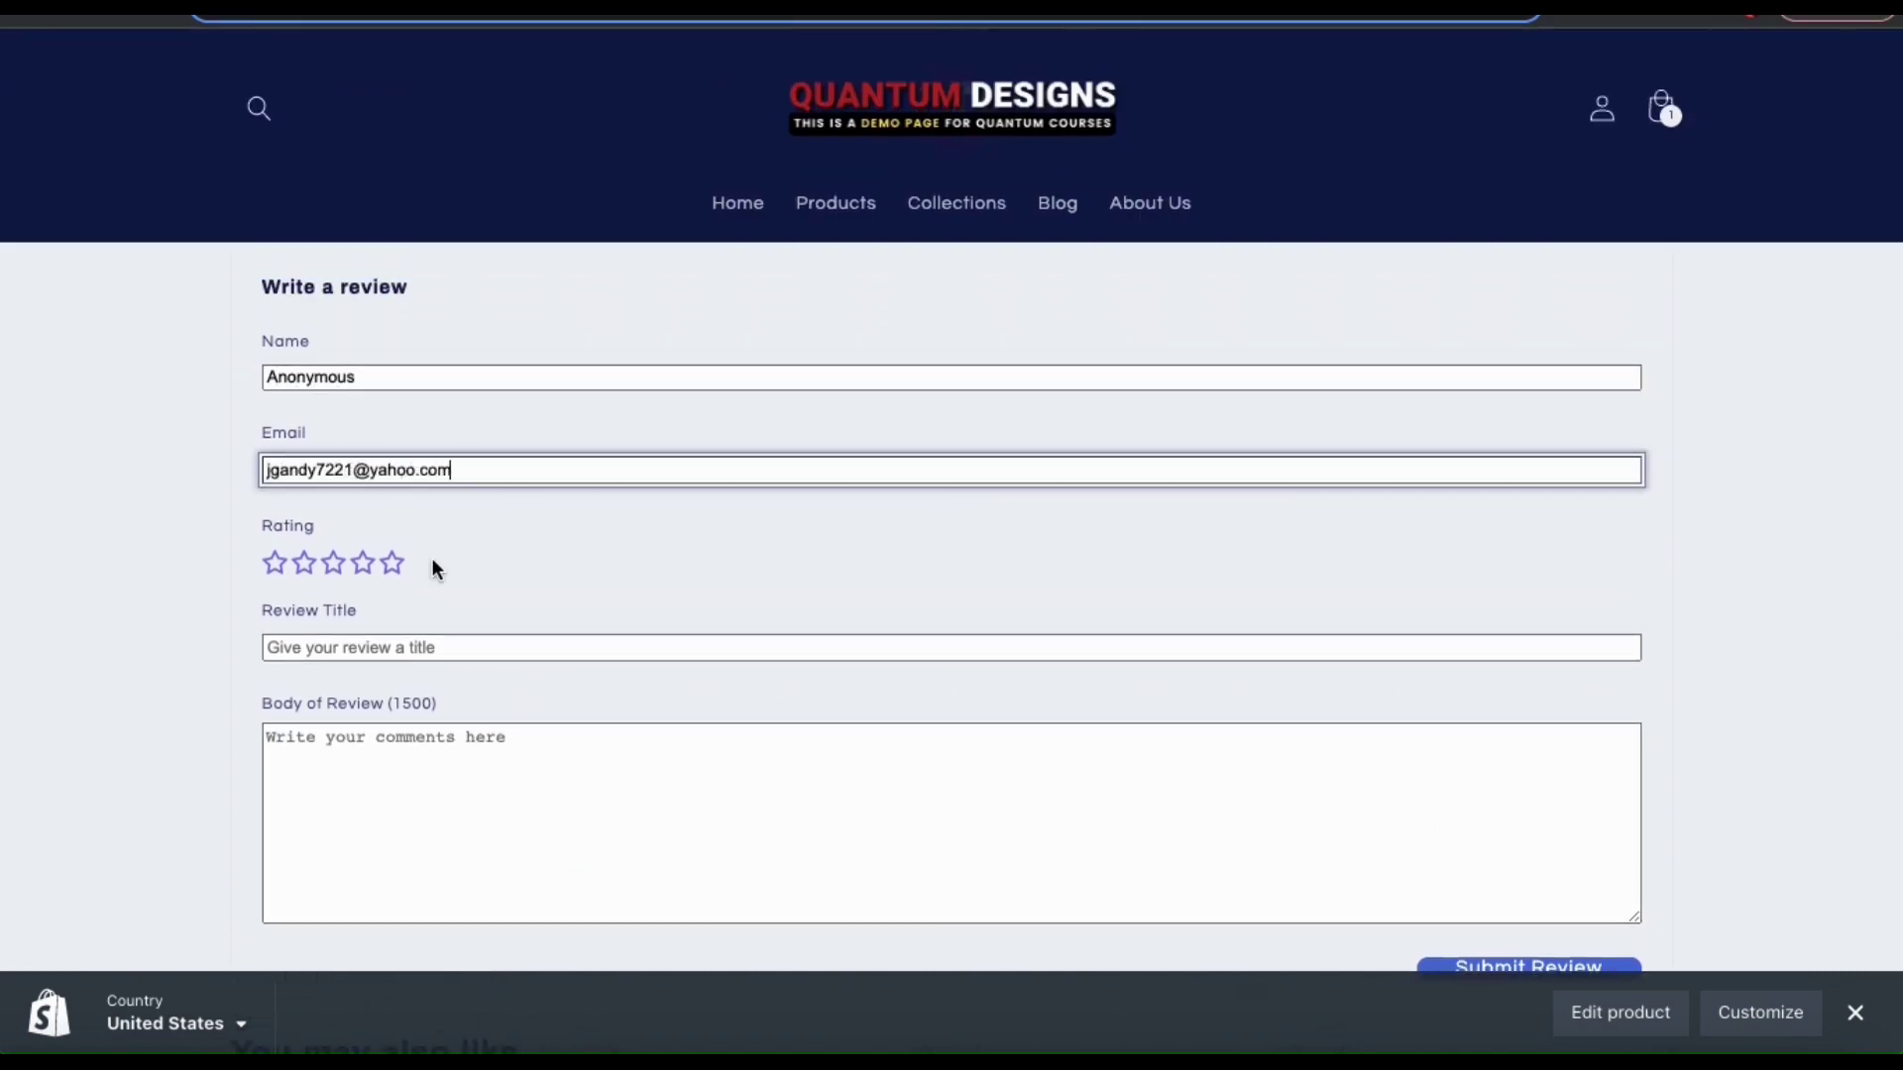
# Rate five stars, title it 'Great quality!', write the review body and submit.
pyautogui.click(392, 563)
pyautogui.click(425, 647)
pyautogui.write('Great quality!')
pyautogui.click(616, 769)
pyautogui.write('I love the design and was really surprised by the quality. Thank you!')
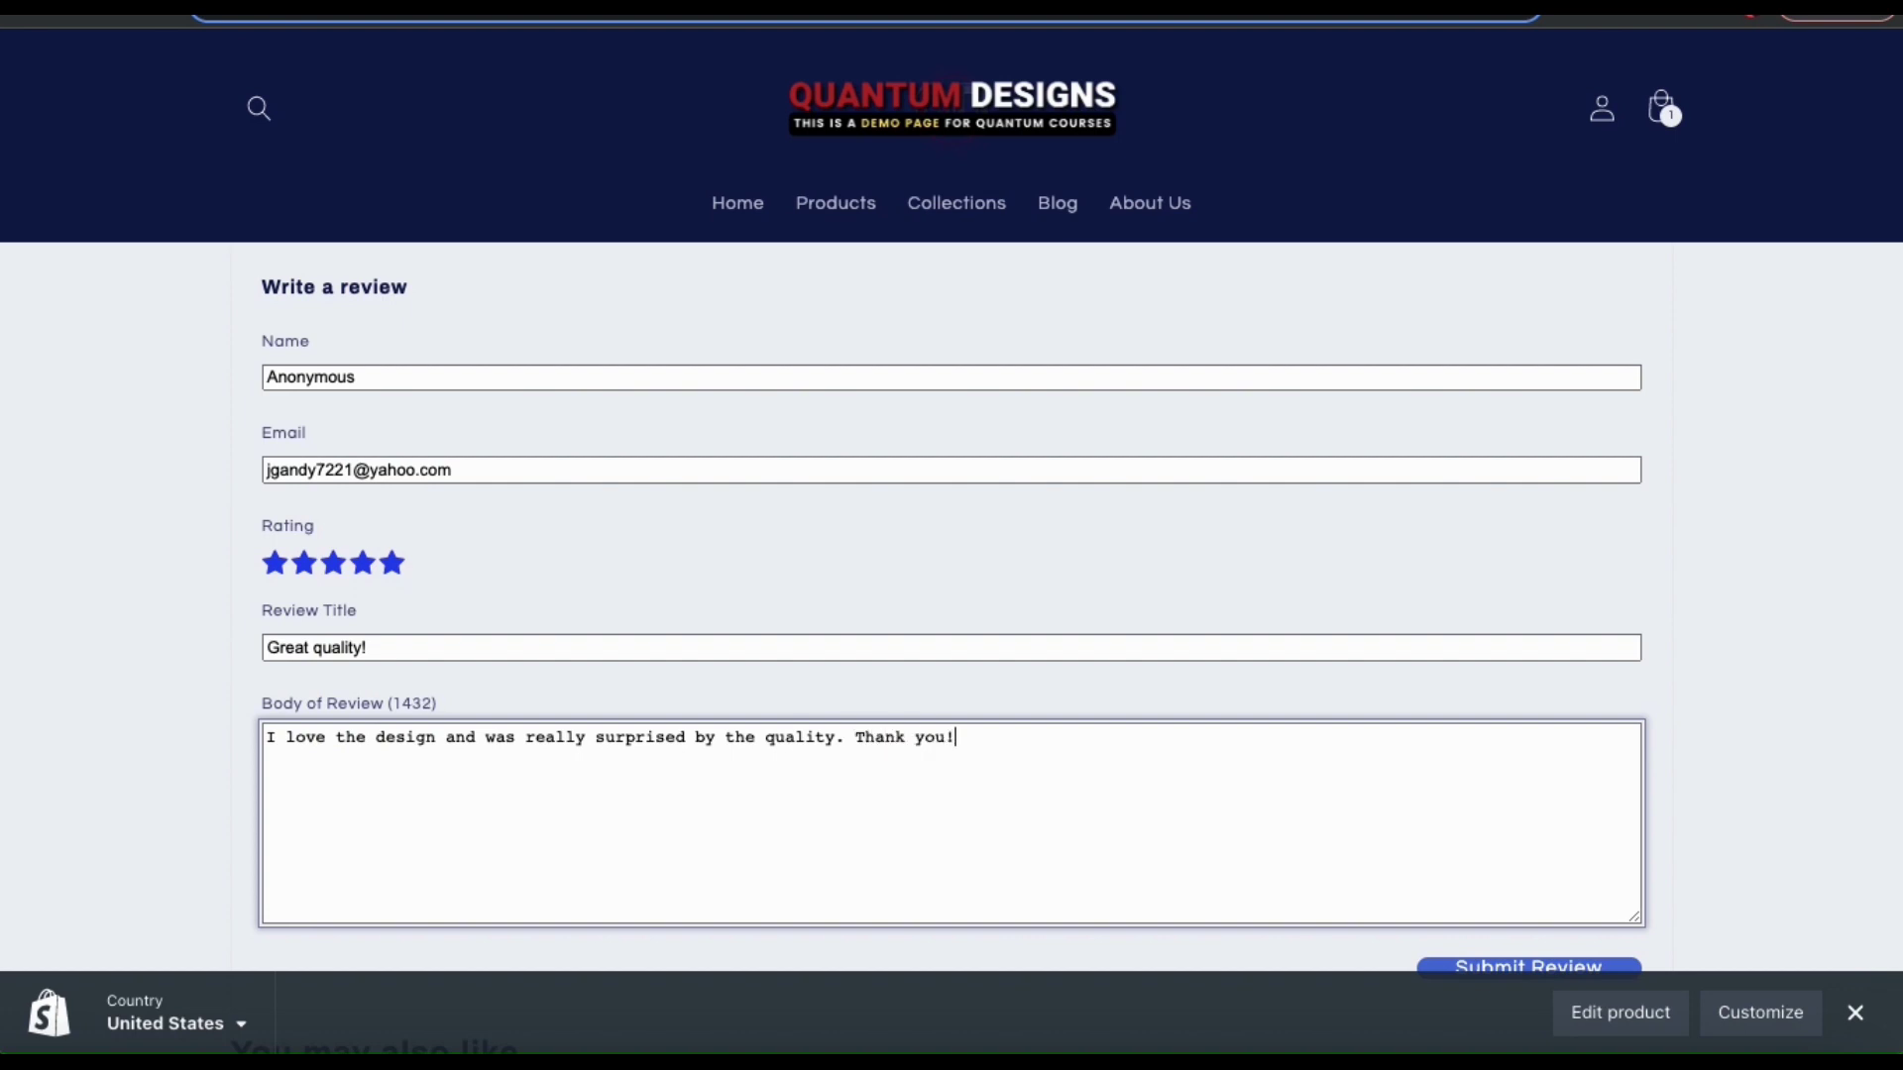
pyautogui.scroll(-2, 1687, 684)
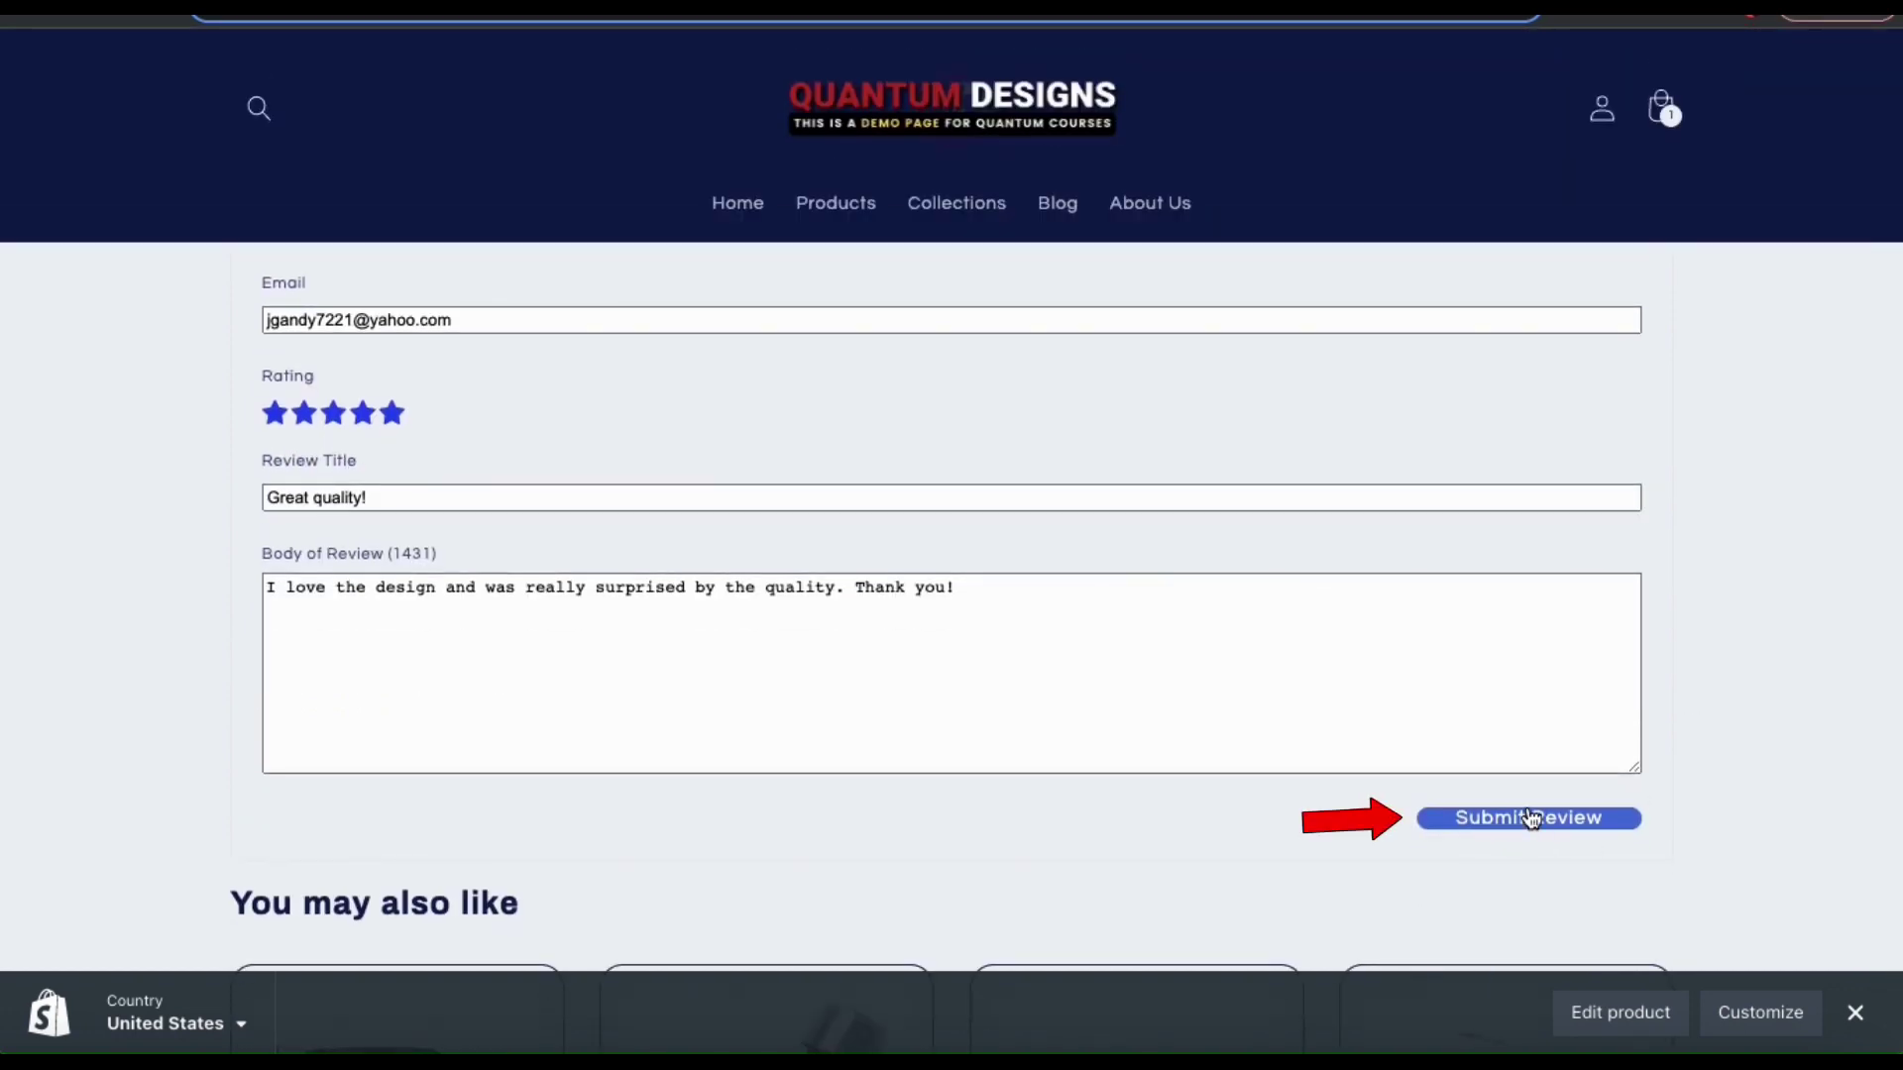
pyautogui.click(1544, 821)
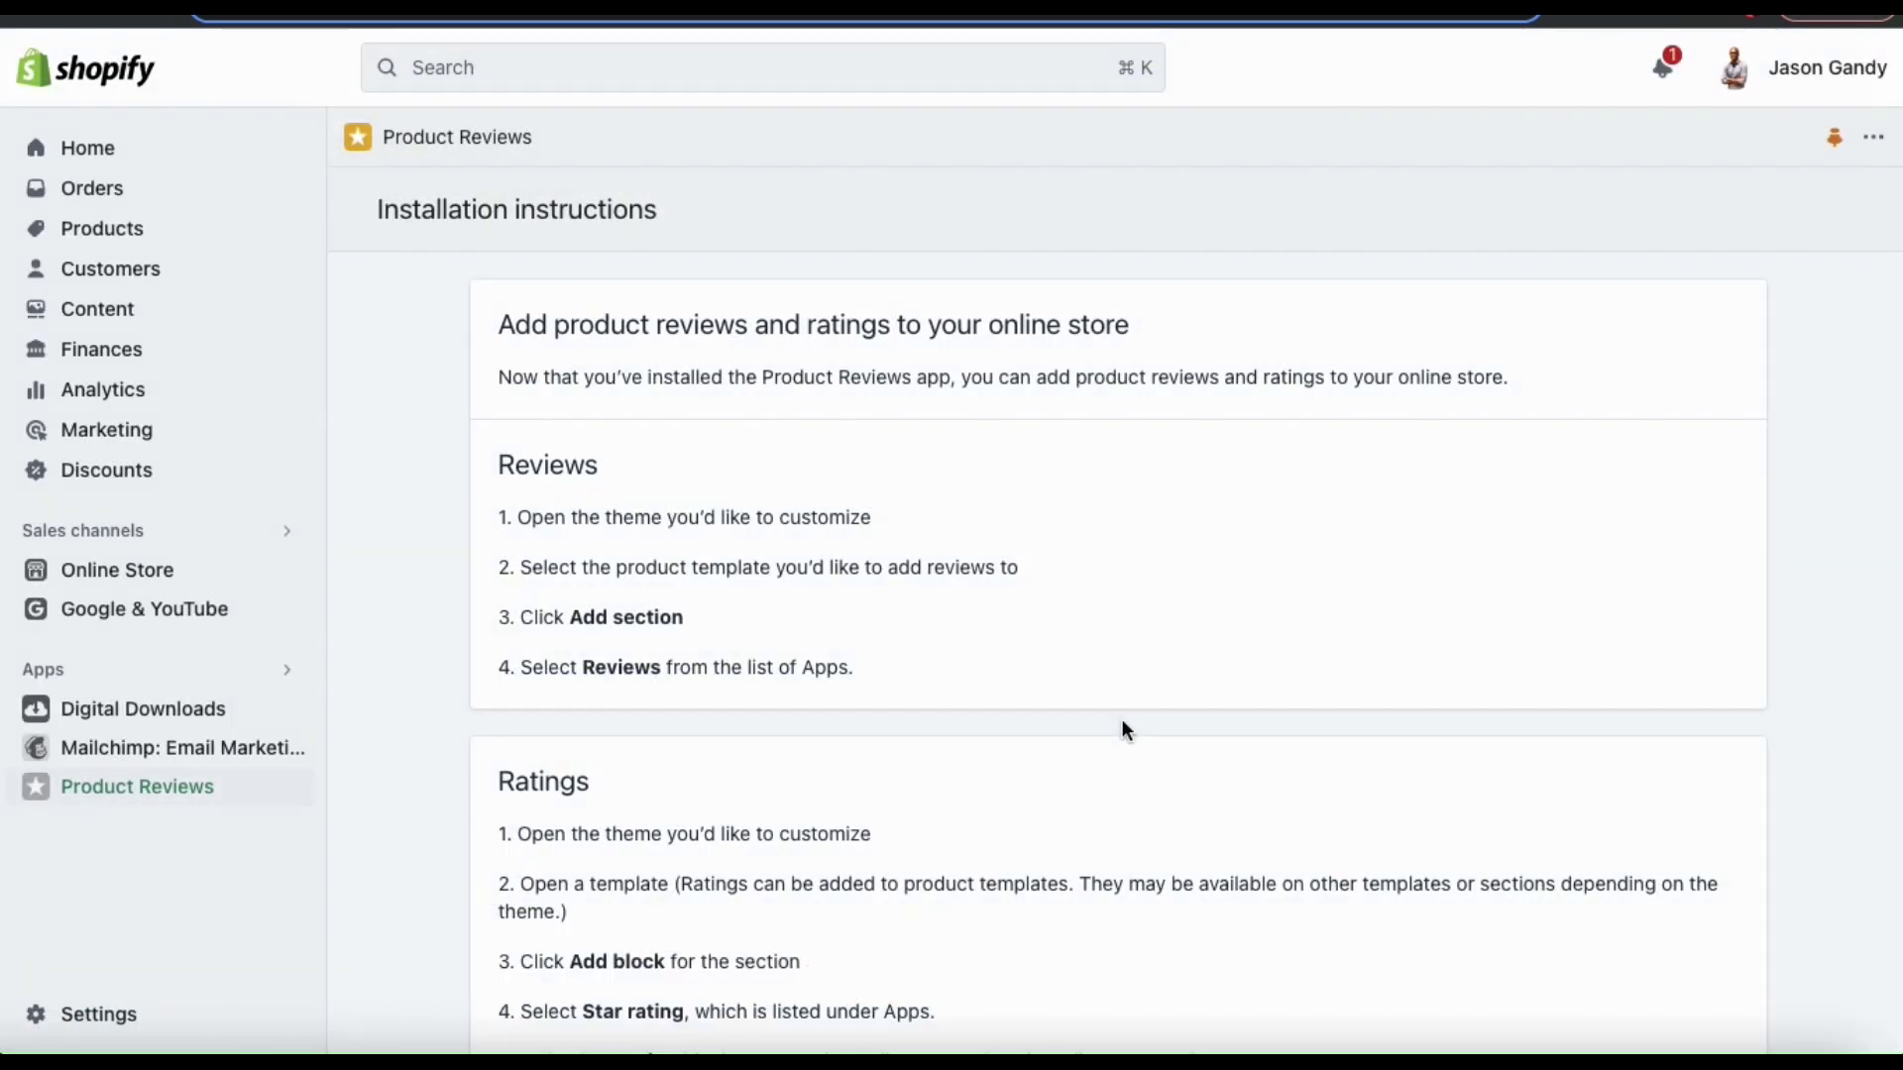
# Open the 'Great quality!' Classy Wine Tumbler review, start a reply, and return to the reviews list.
pyautogui.click(159, 802)
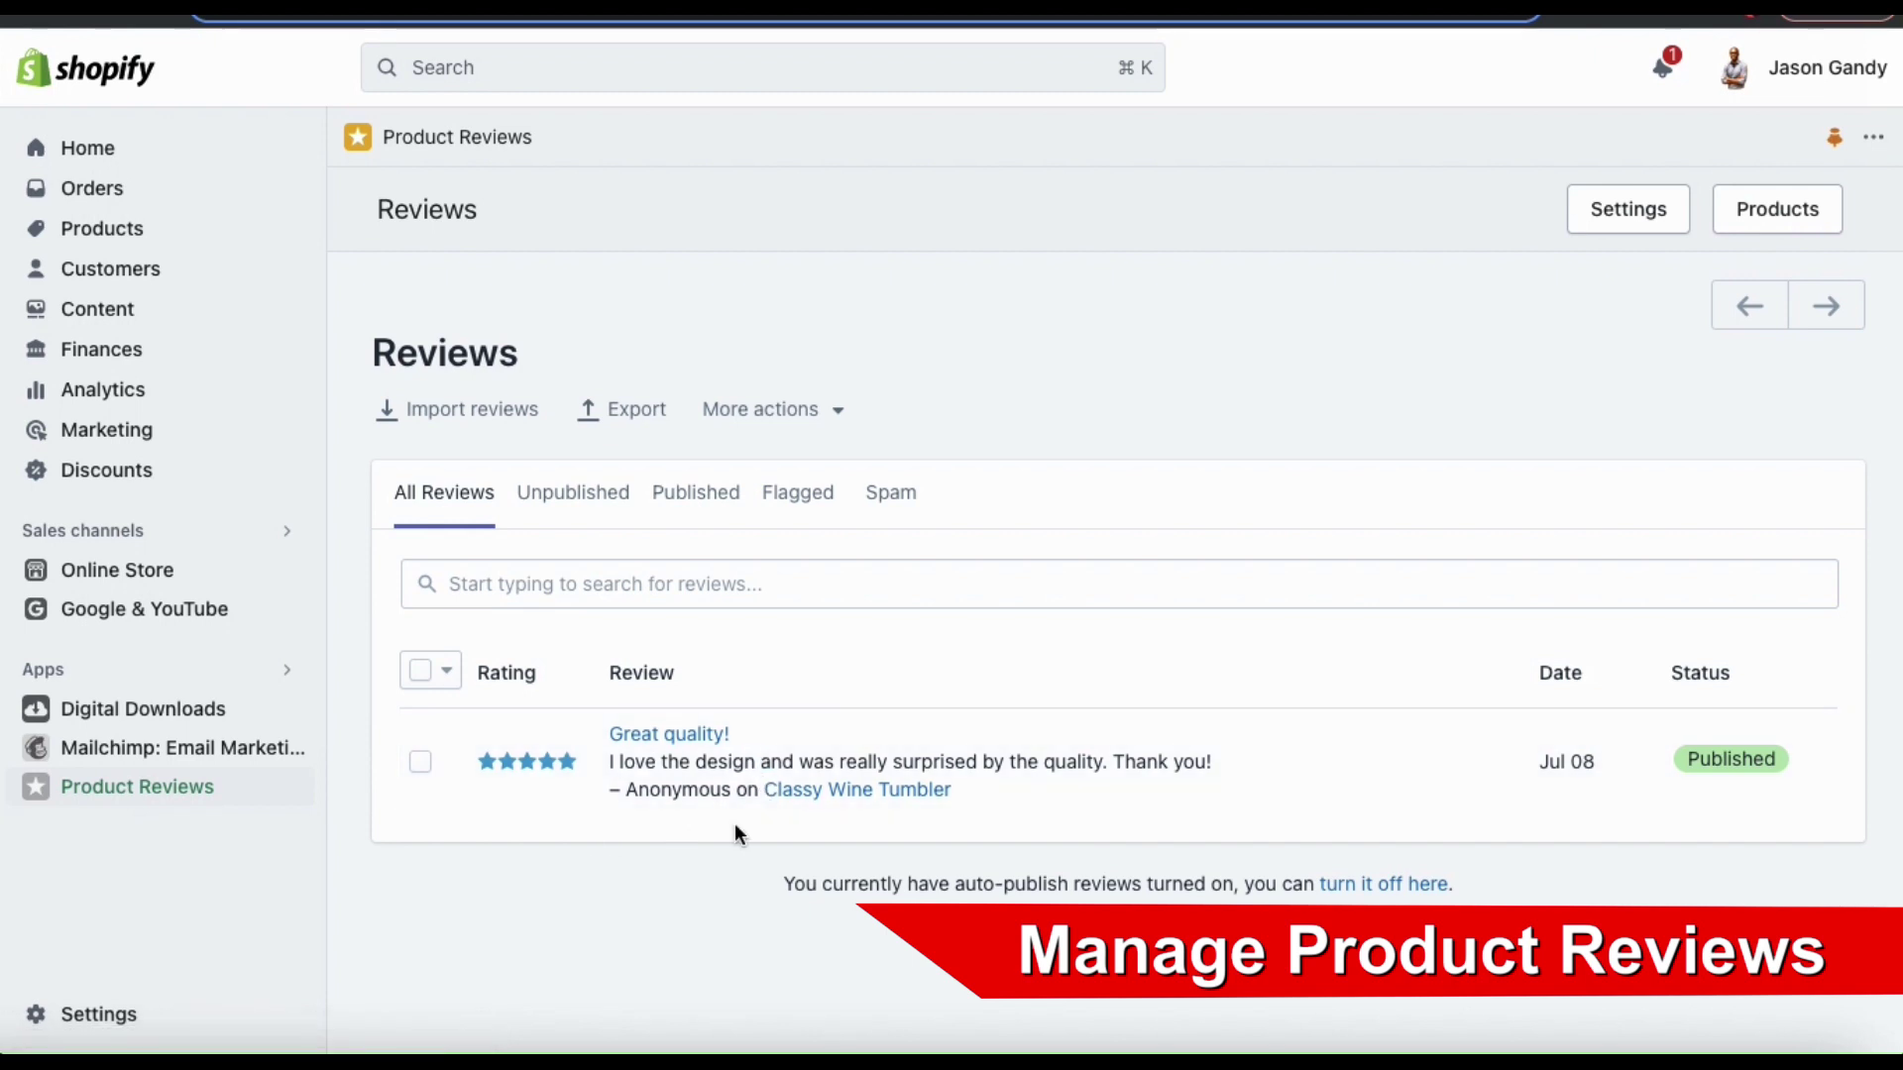
pyautogui.click(693, 764)
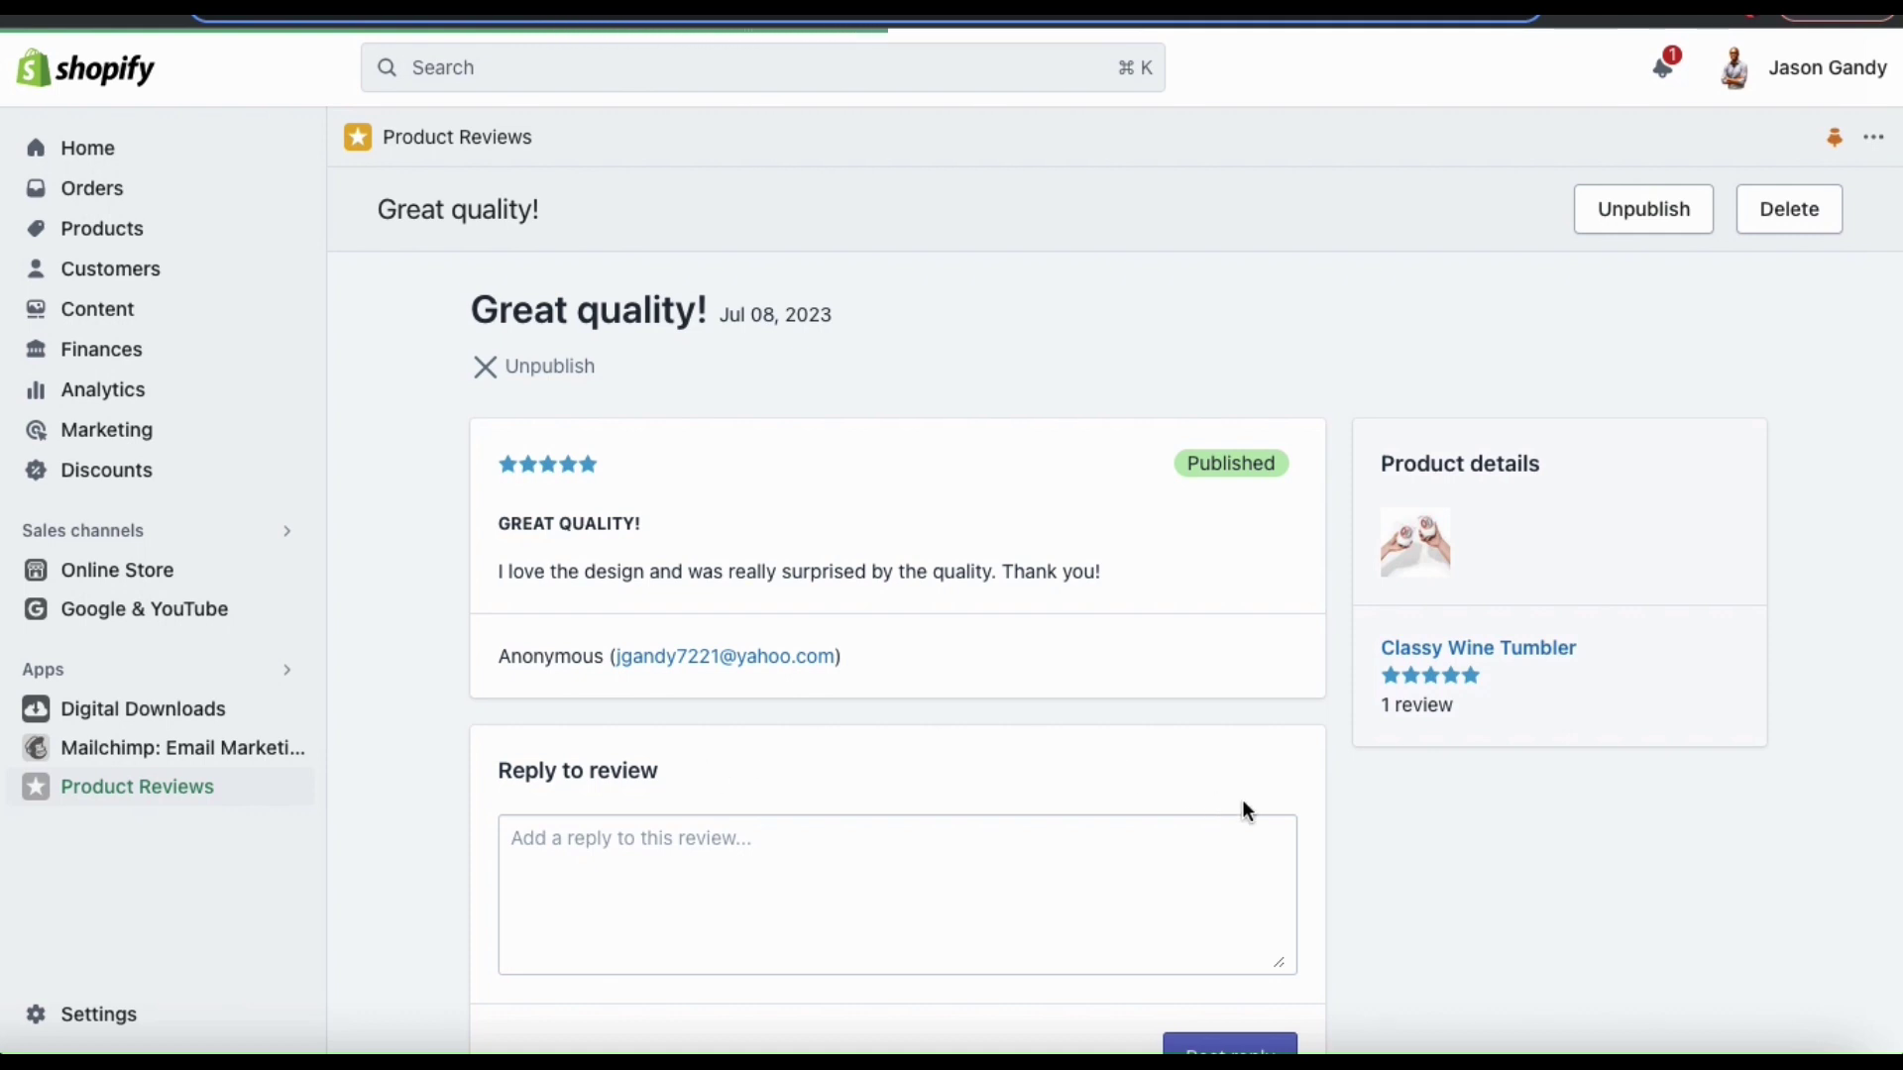
pyautogui.scroll(-2, 1353, 860)
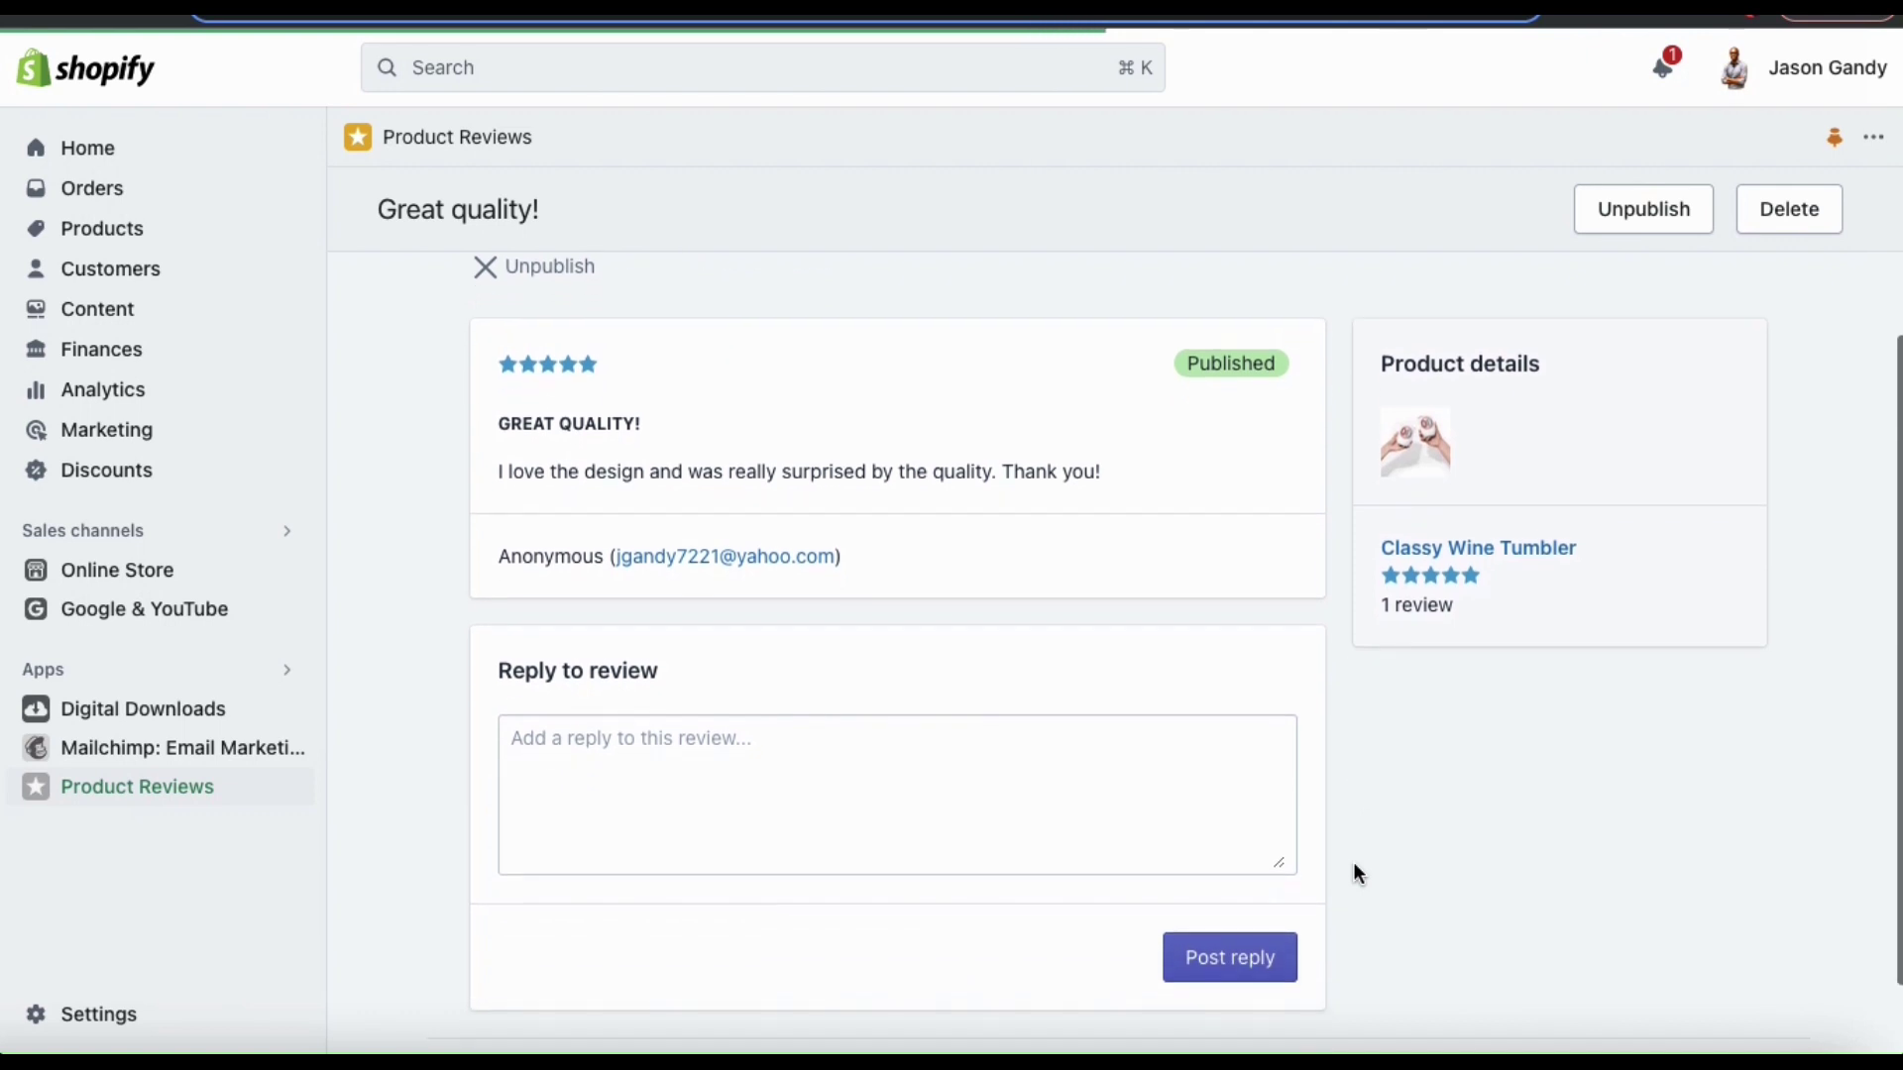
pyautogui.click(1173, 816)
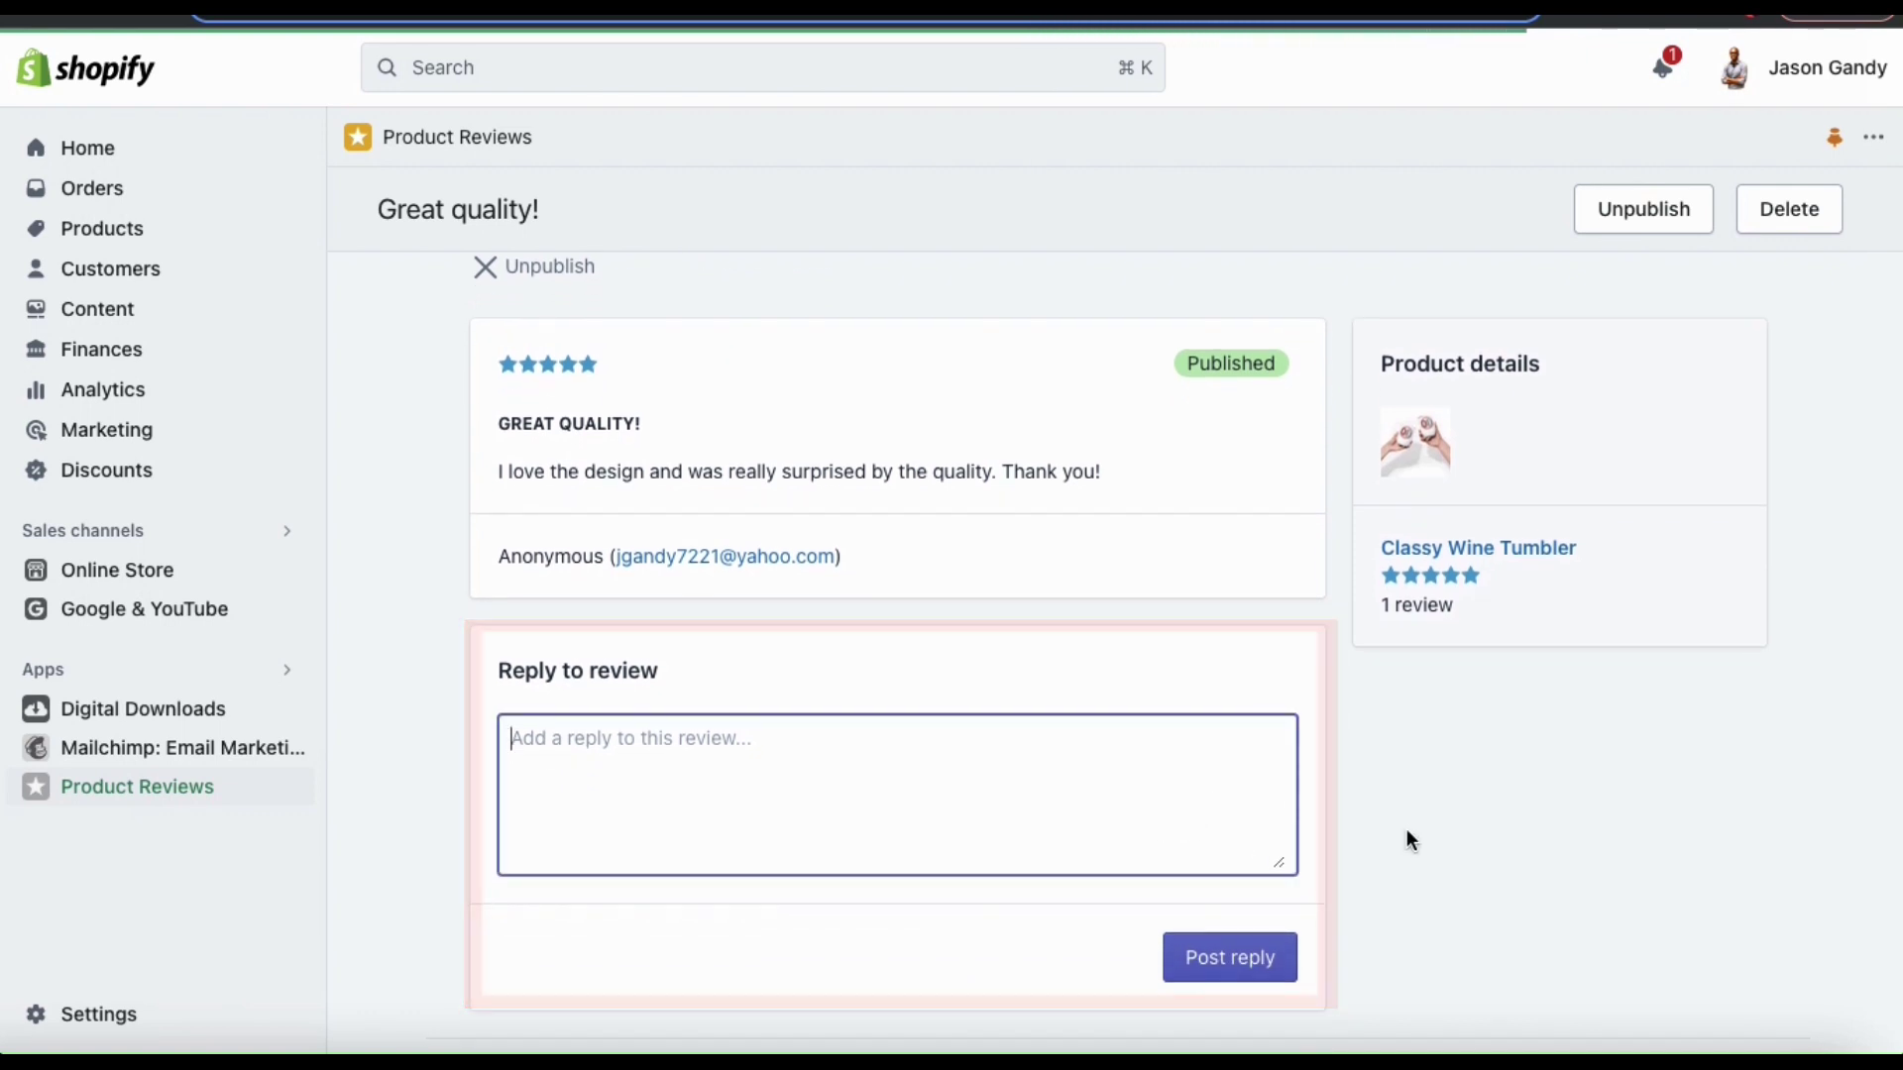
pyautogui.scroll(2, 1407, 828)
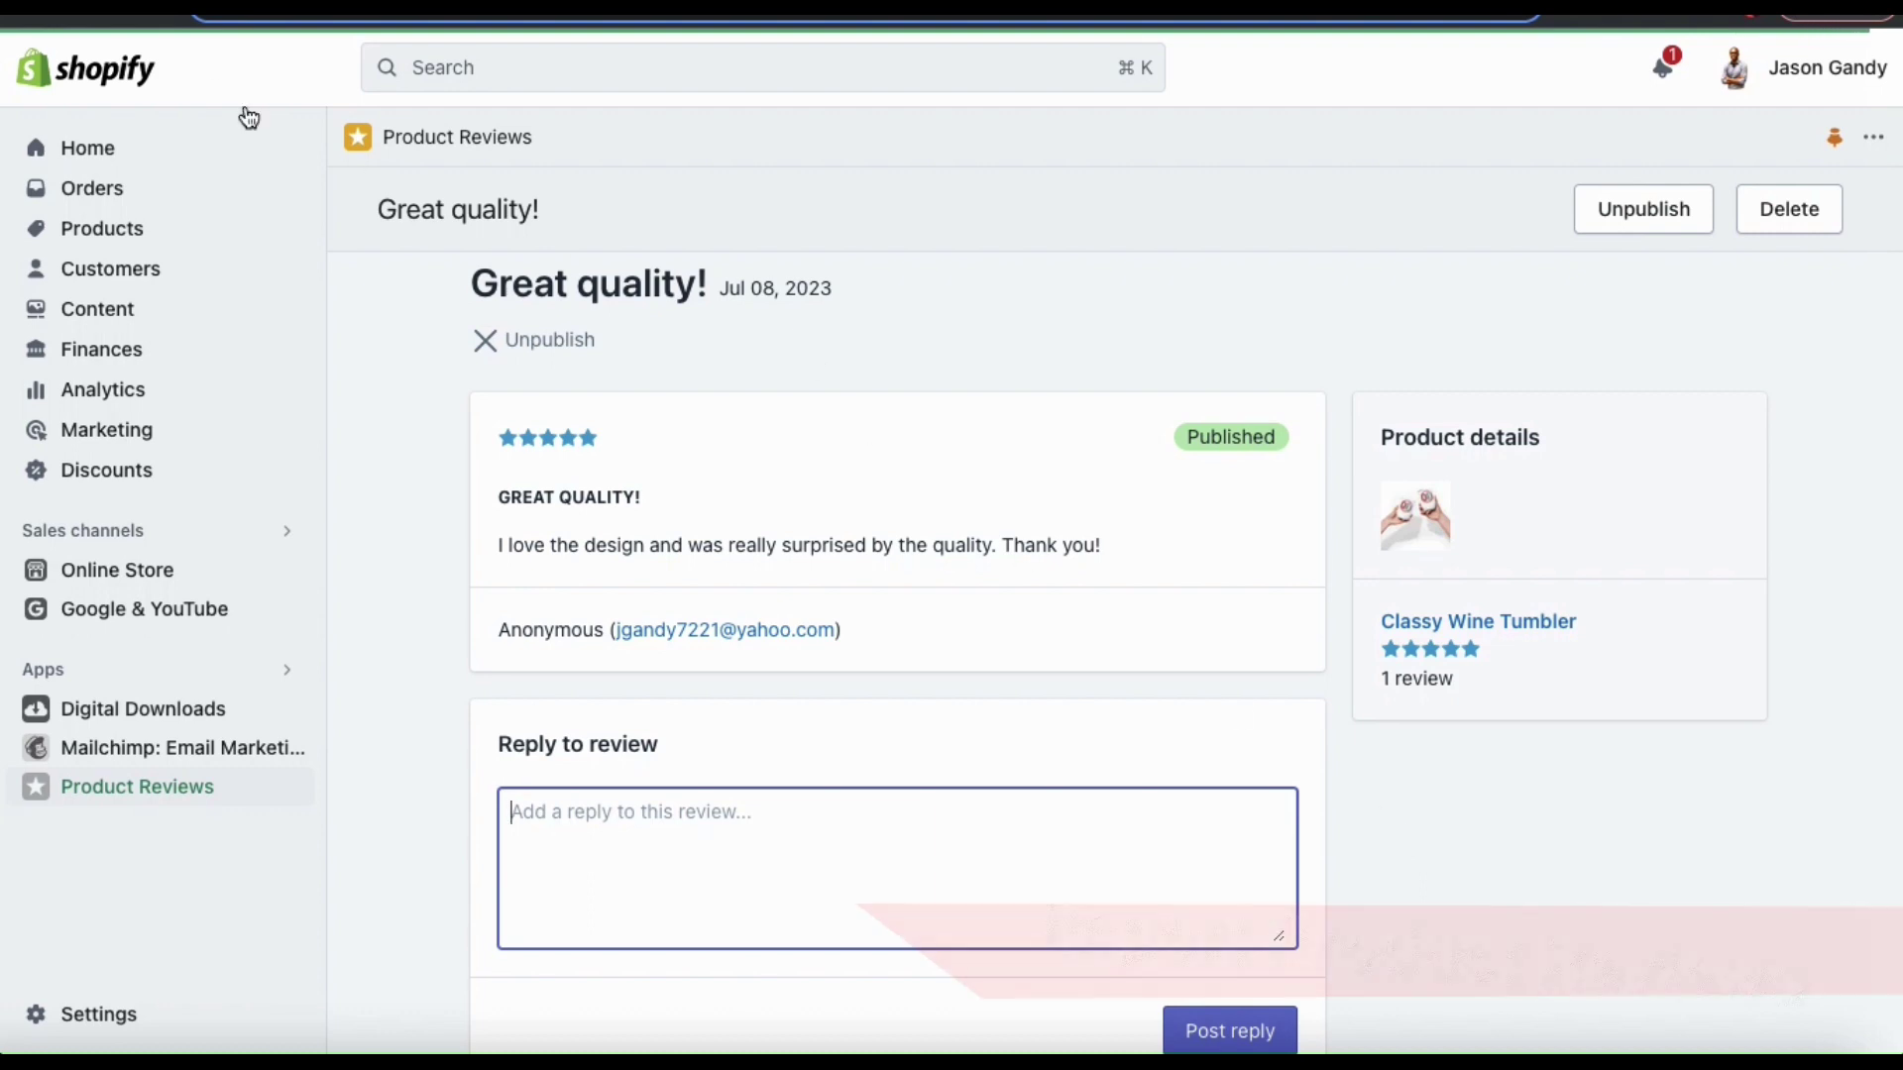
pyautogui.click(33, 18)
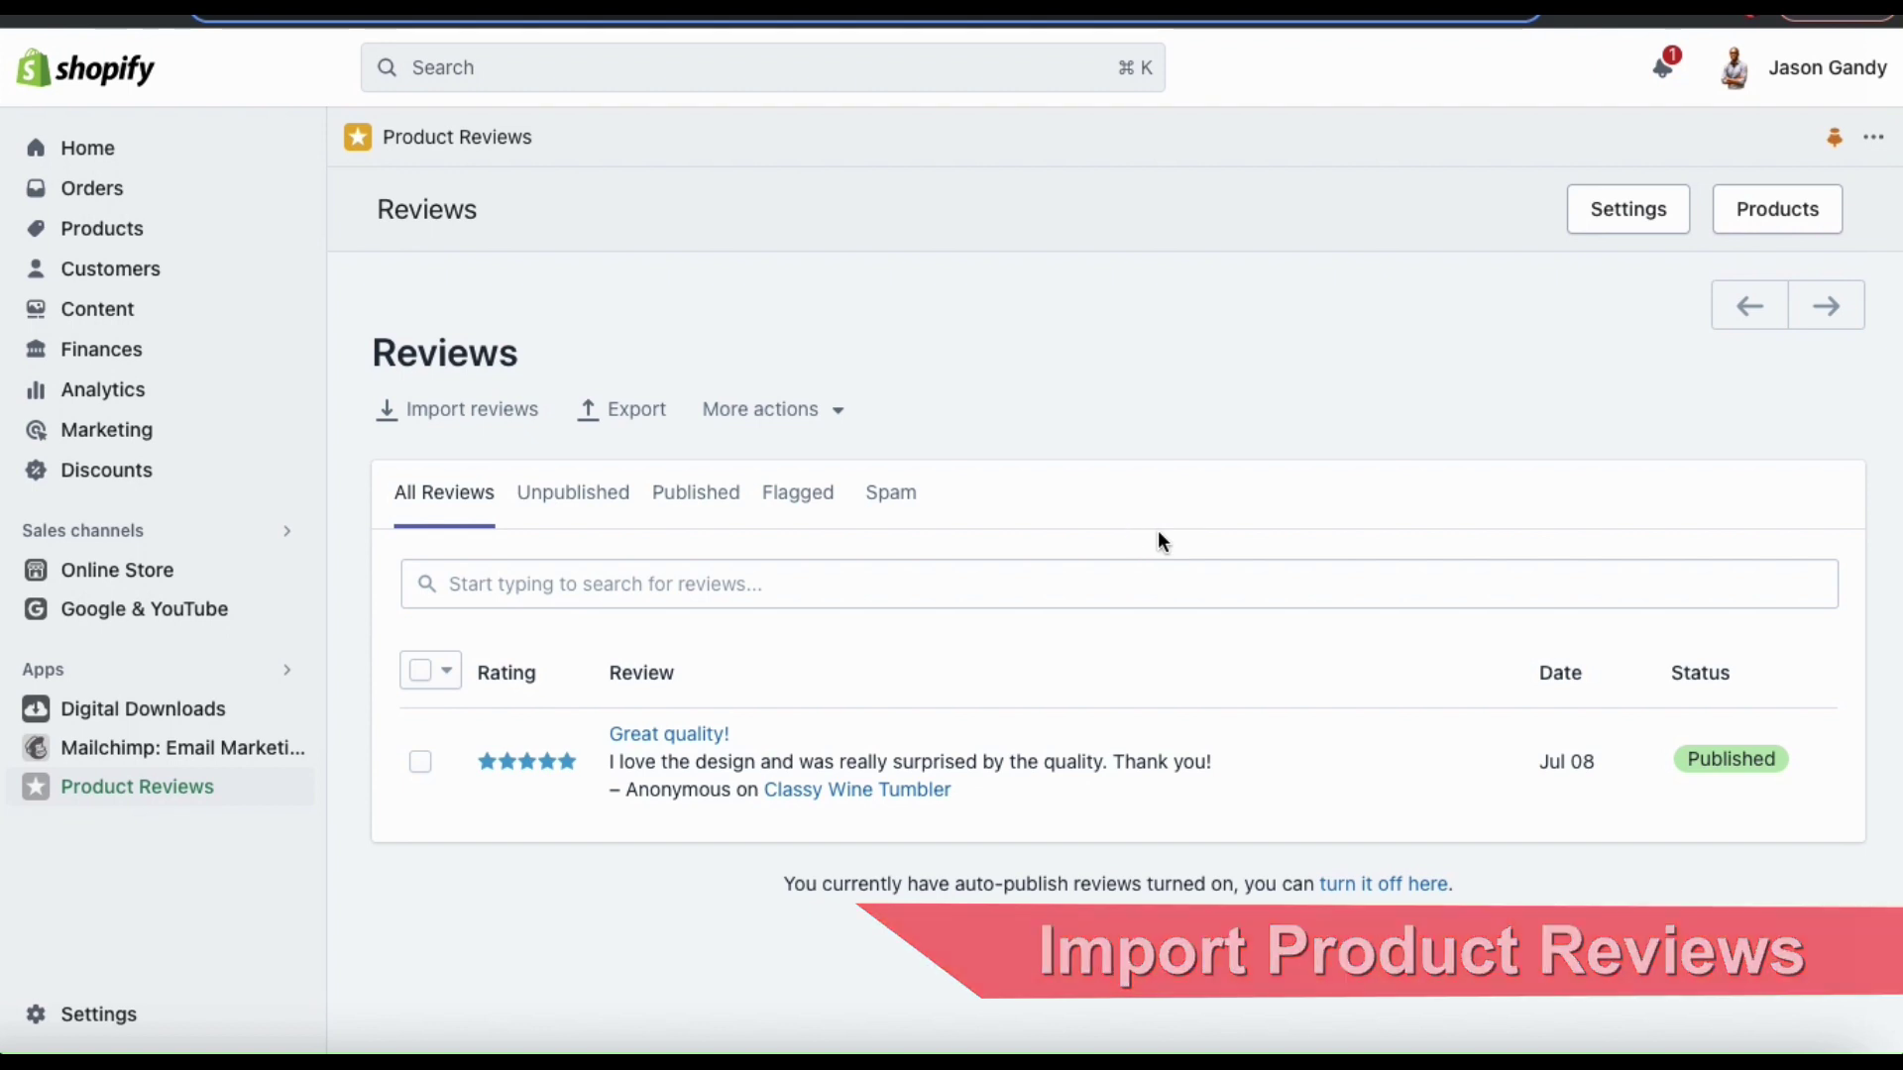
# Download the reviews_template.csv example file from the Import reviews by CSV dialog.
pyautogui.click(470, 437)
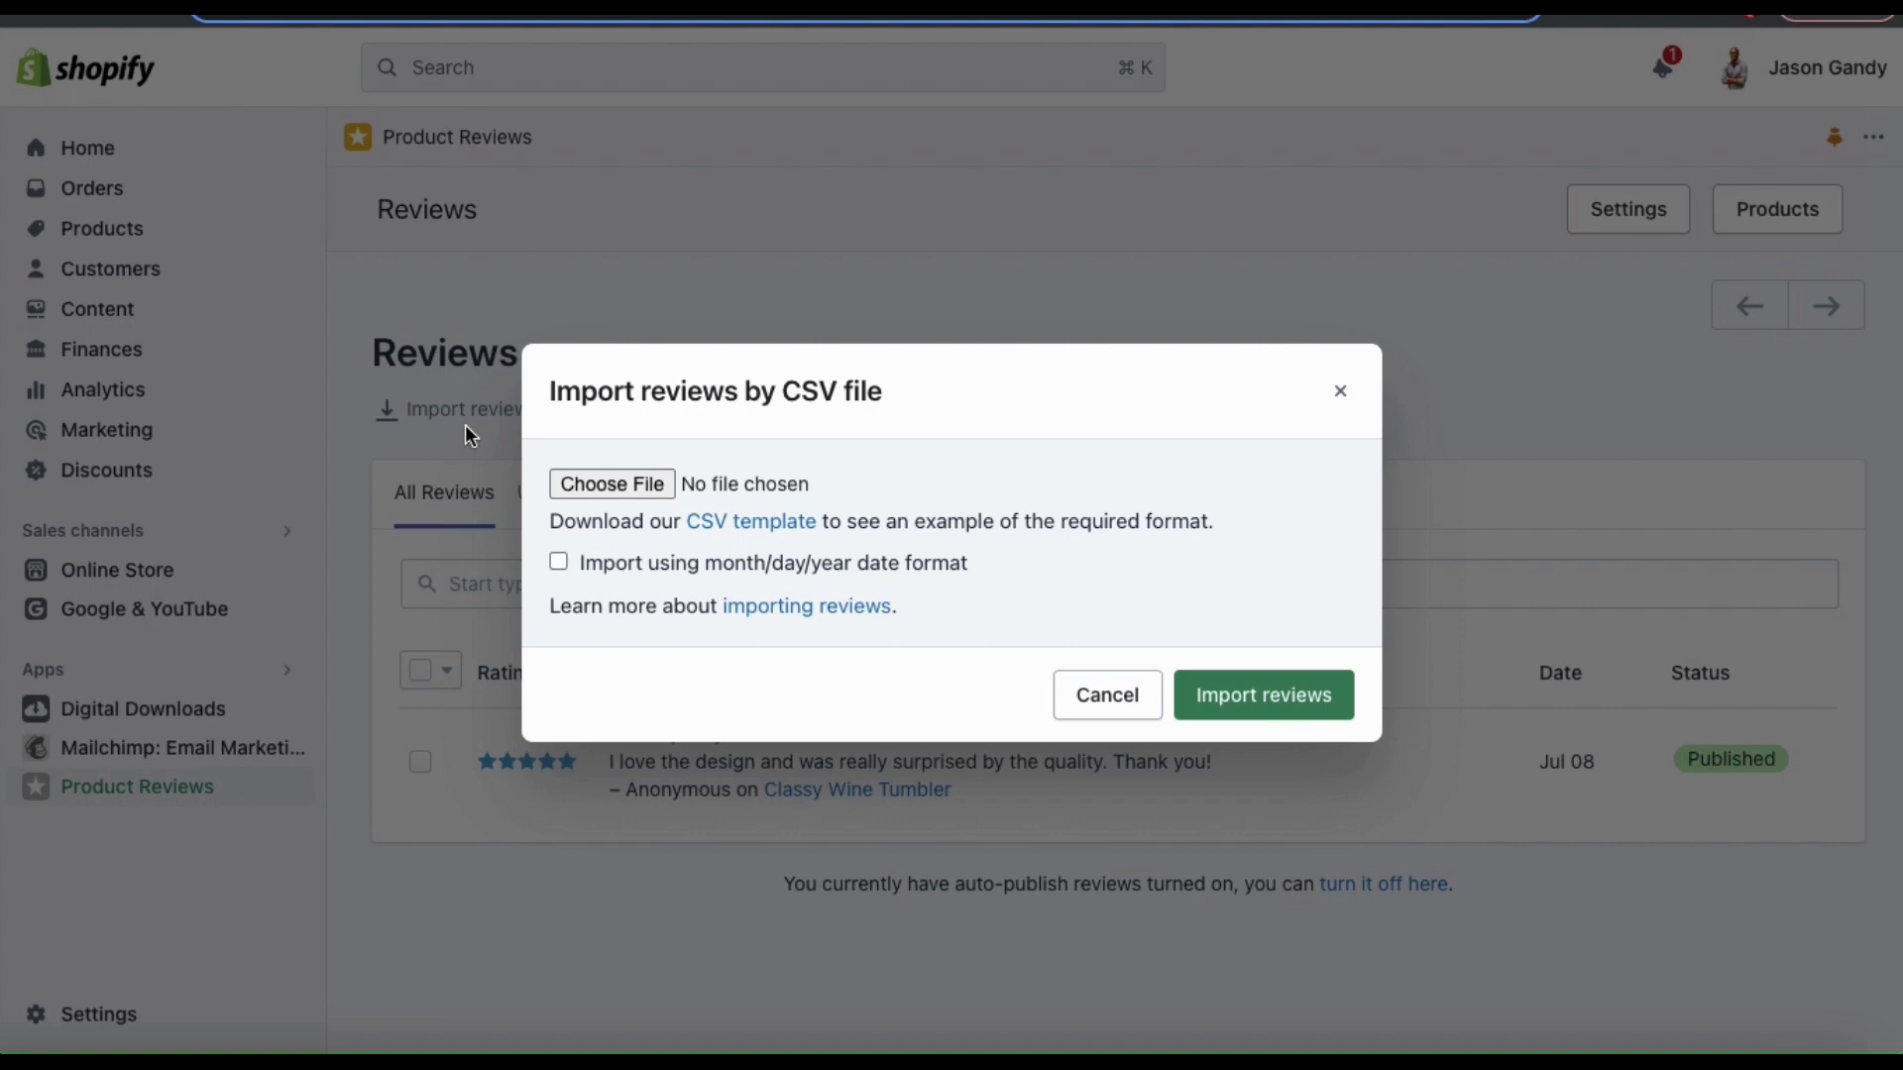
pyautogui.click(755, 522)
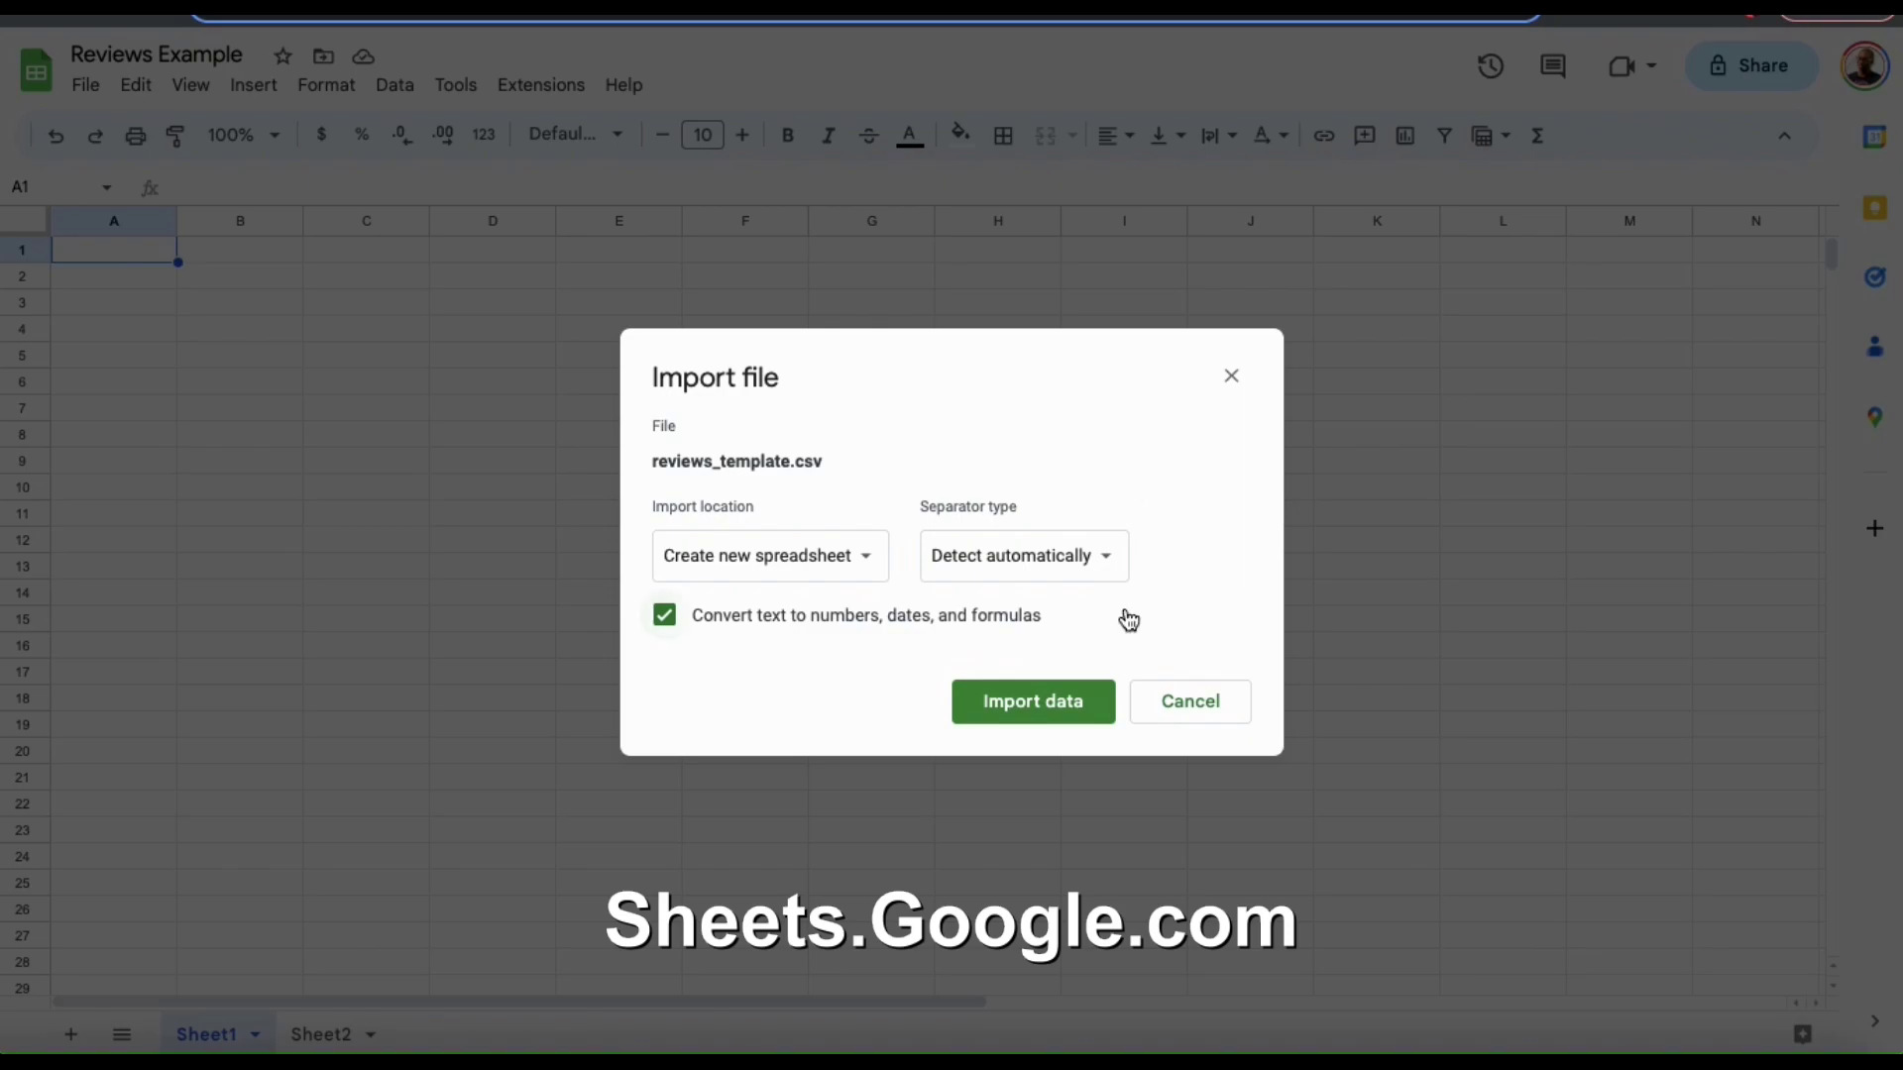
# Import reviews_template.csv into Google Sheets and open it as a new spreadsheet.
pyautogui.click(1032, 698)
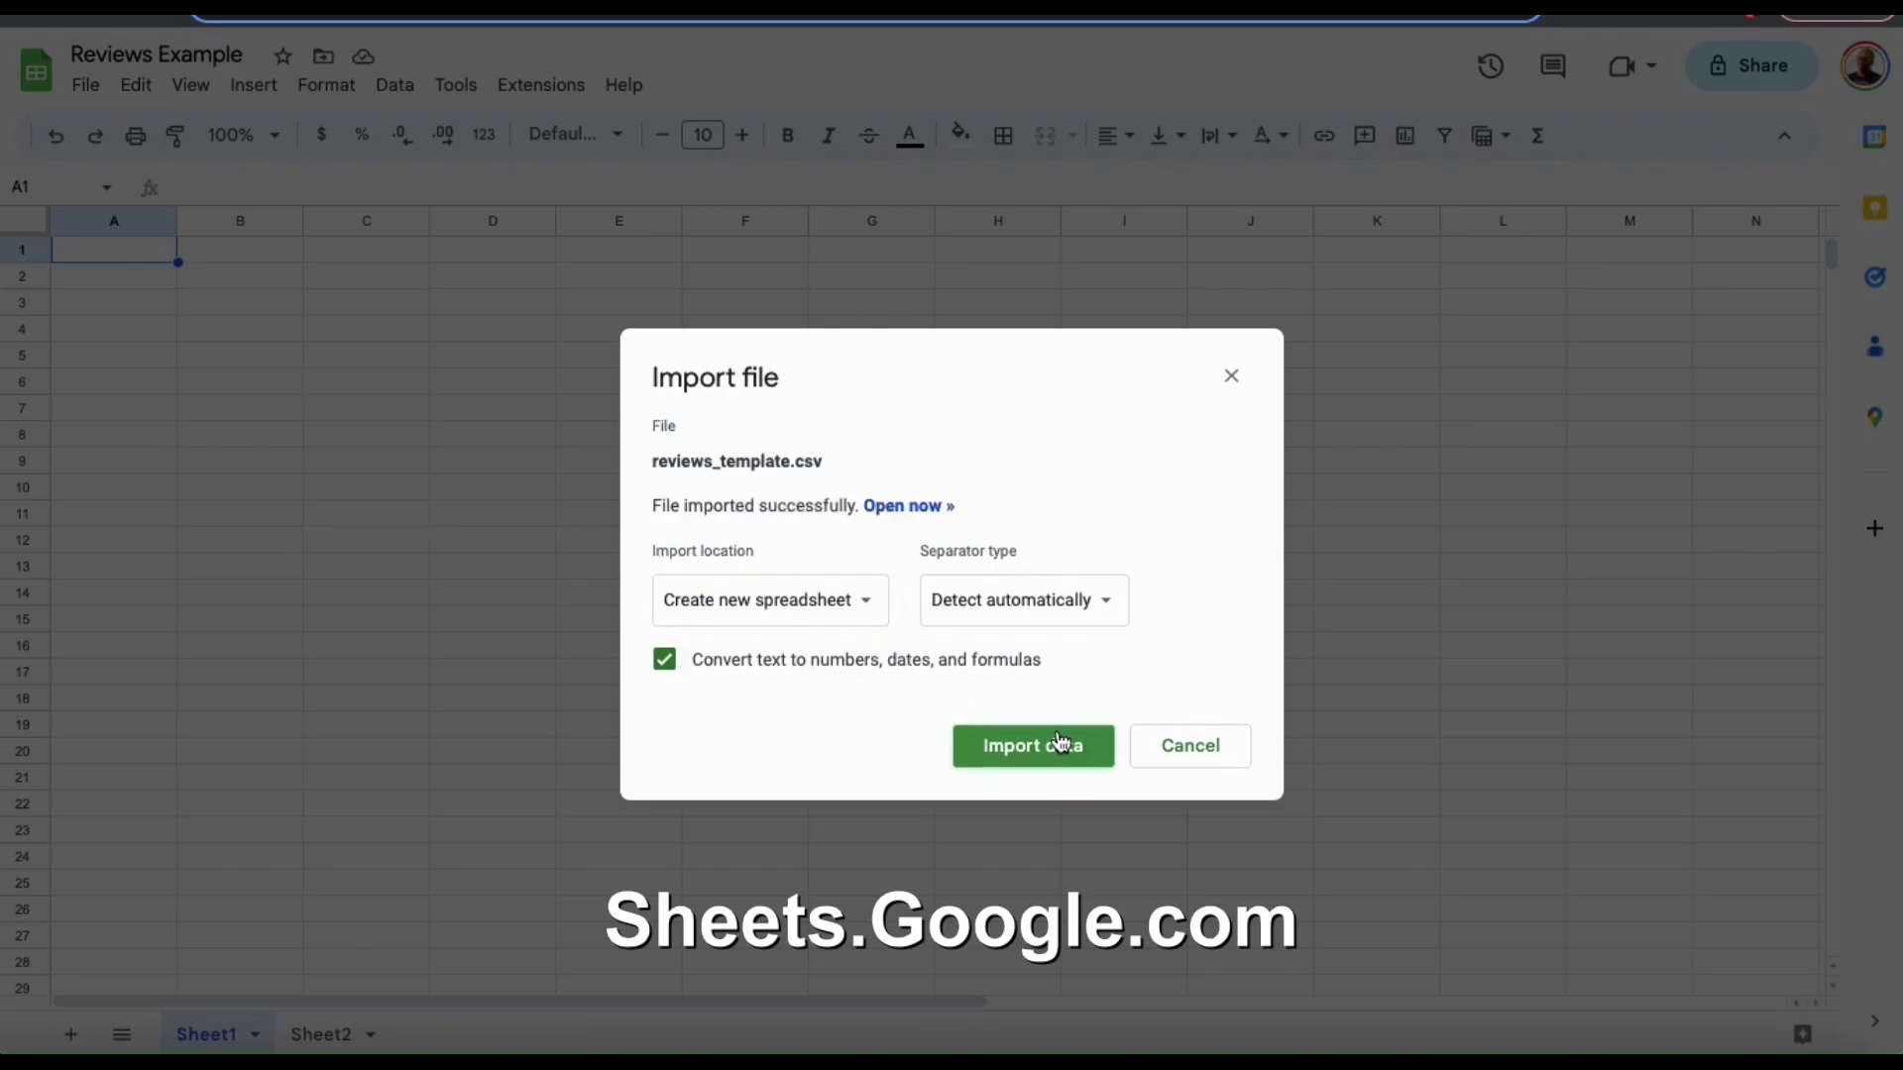
pyautogui.click(900, 508)
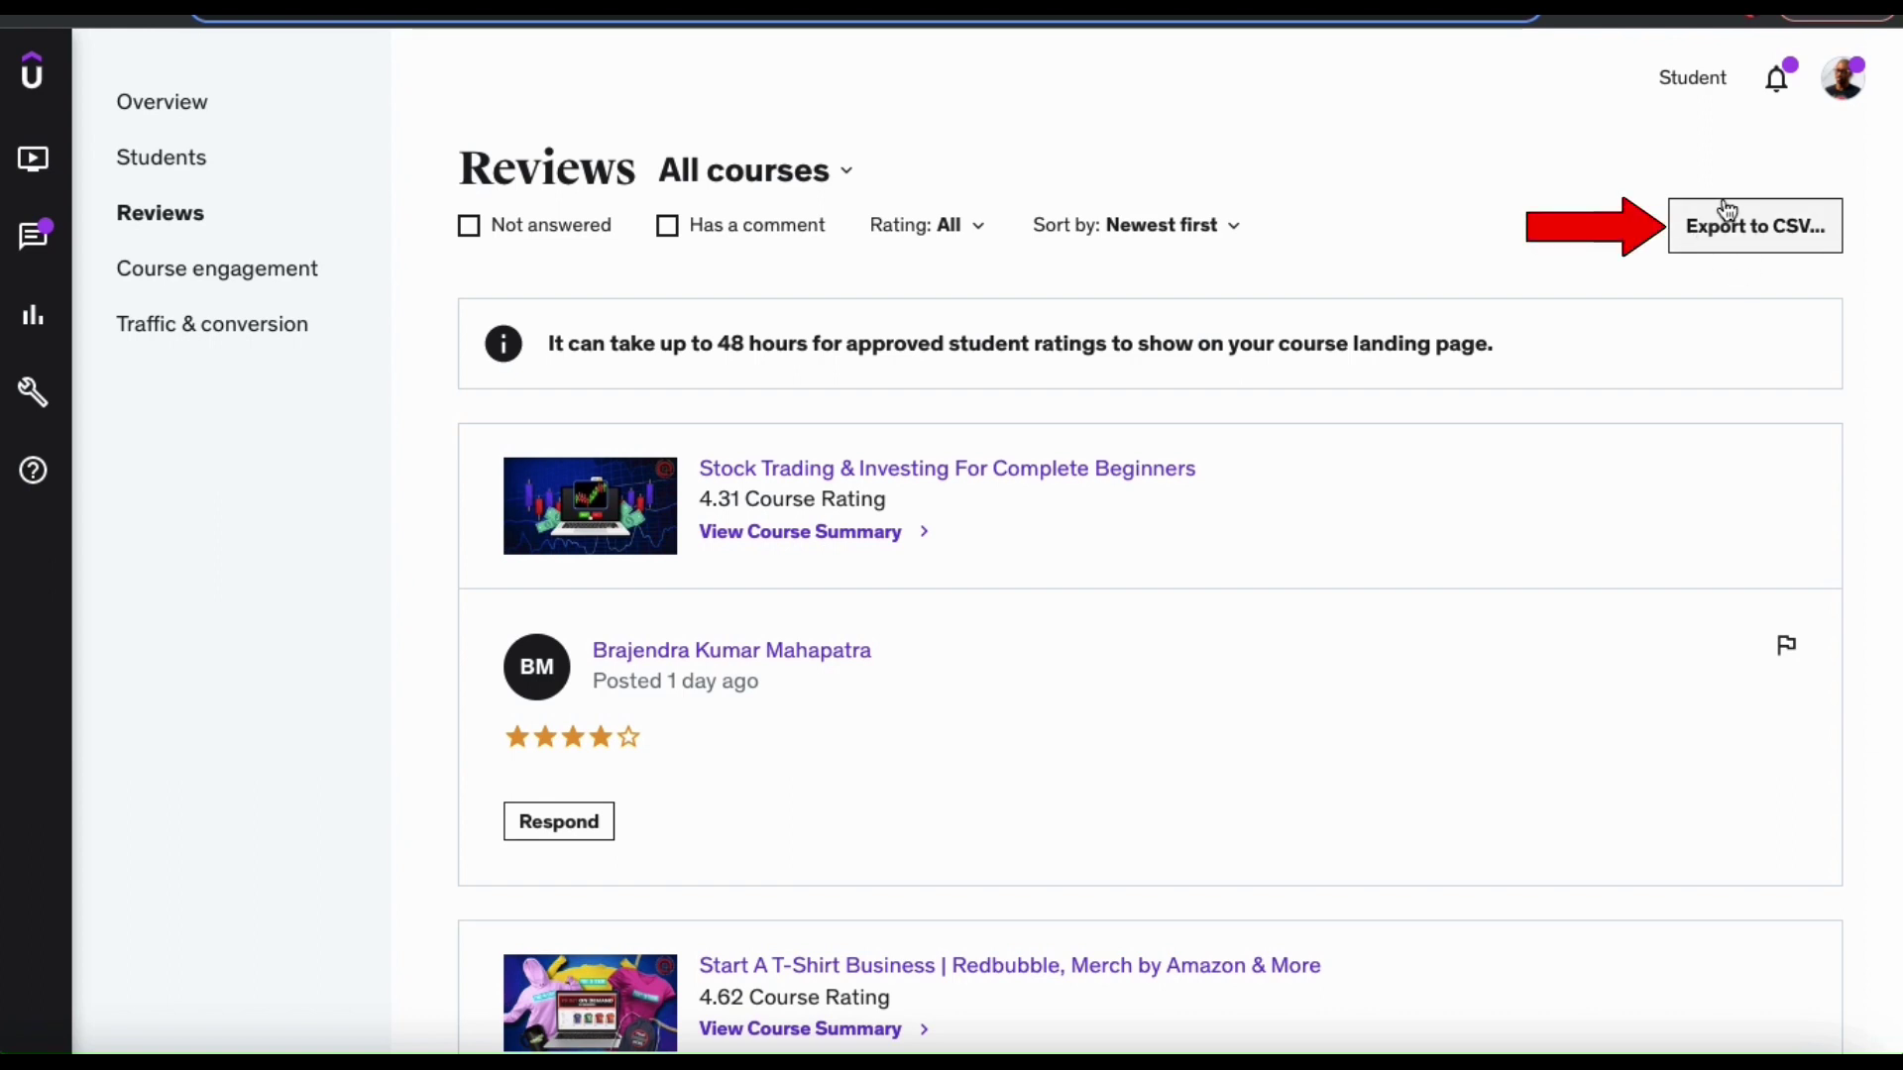
# Export all Udemy course reviews to CSV, then begin a file import in Google Sheets.
pyautogui.click(1734, 250)
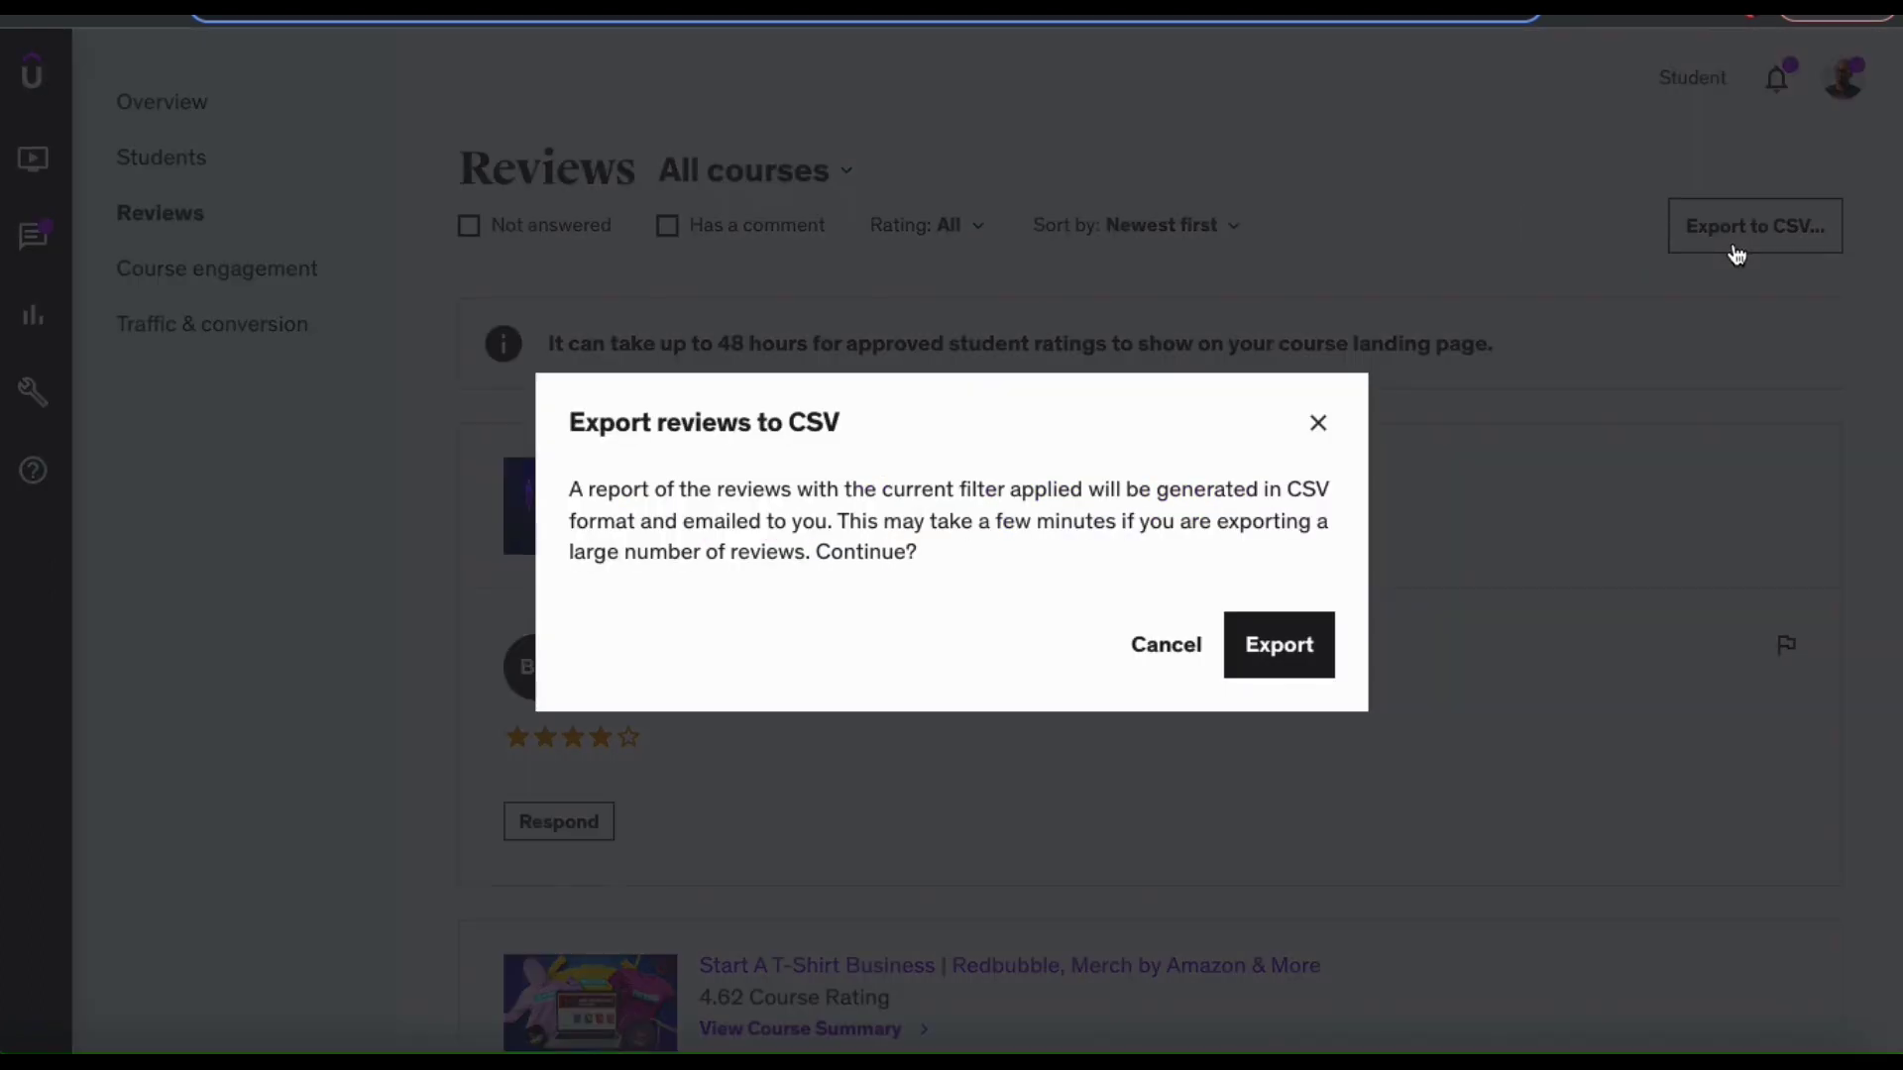
pyautogui.click(1291, 640)
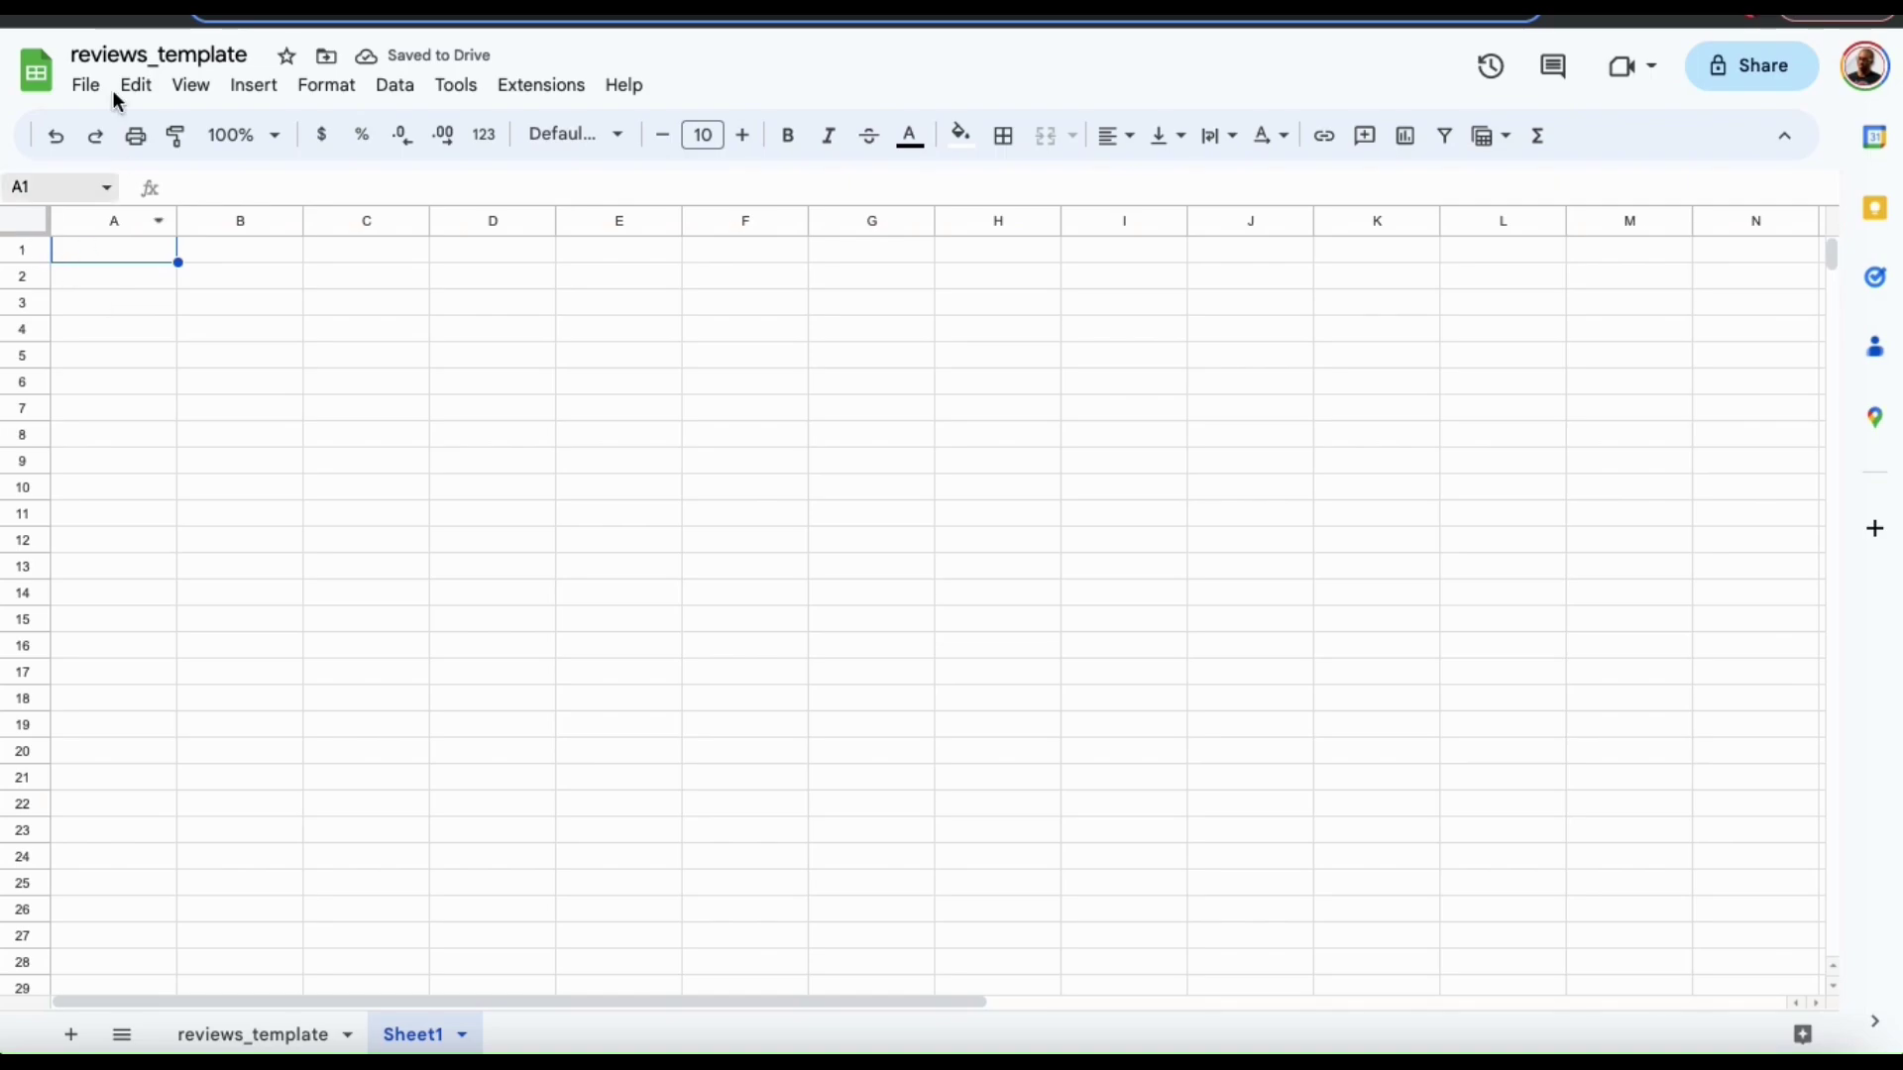
pyautogui.click(99, 87)
pyautogui.click(152, 210)
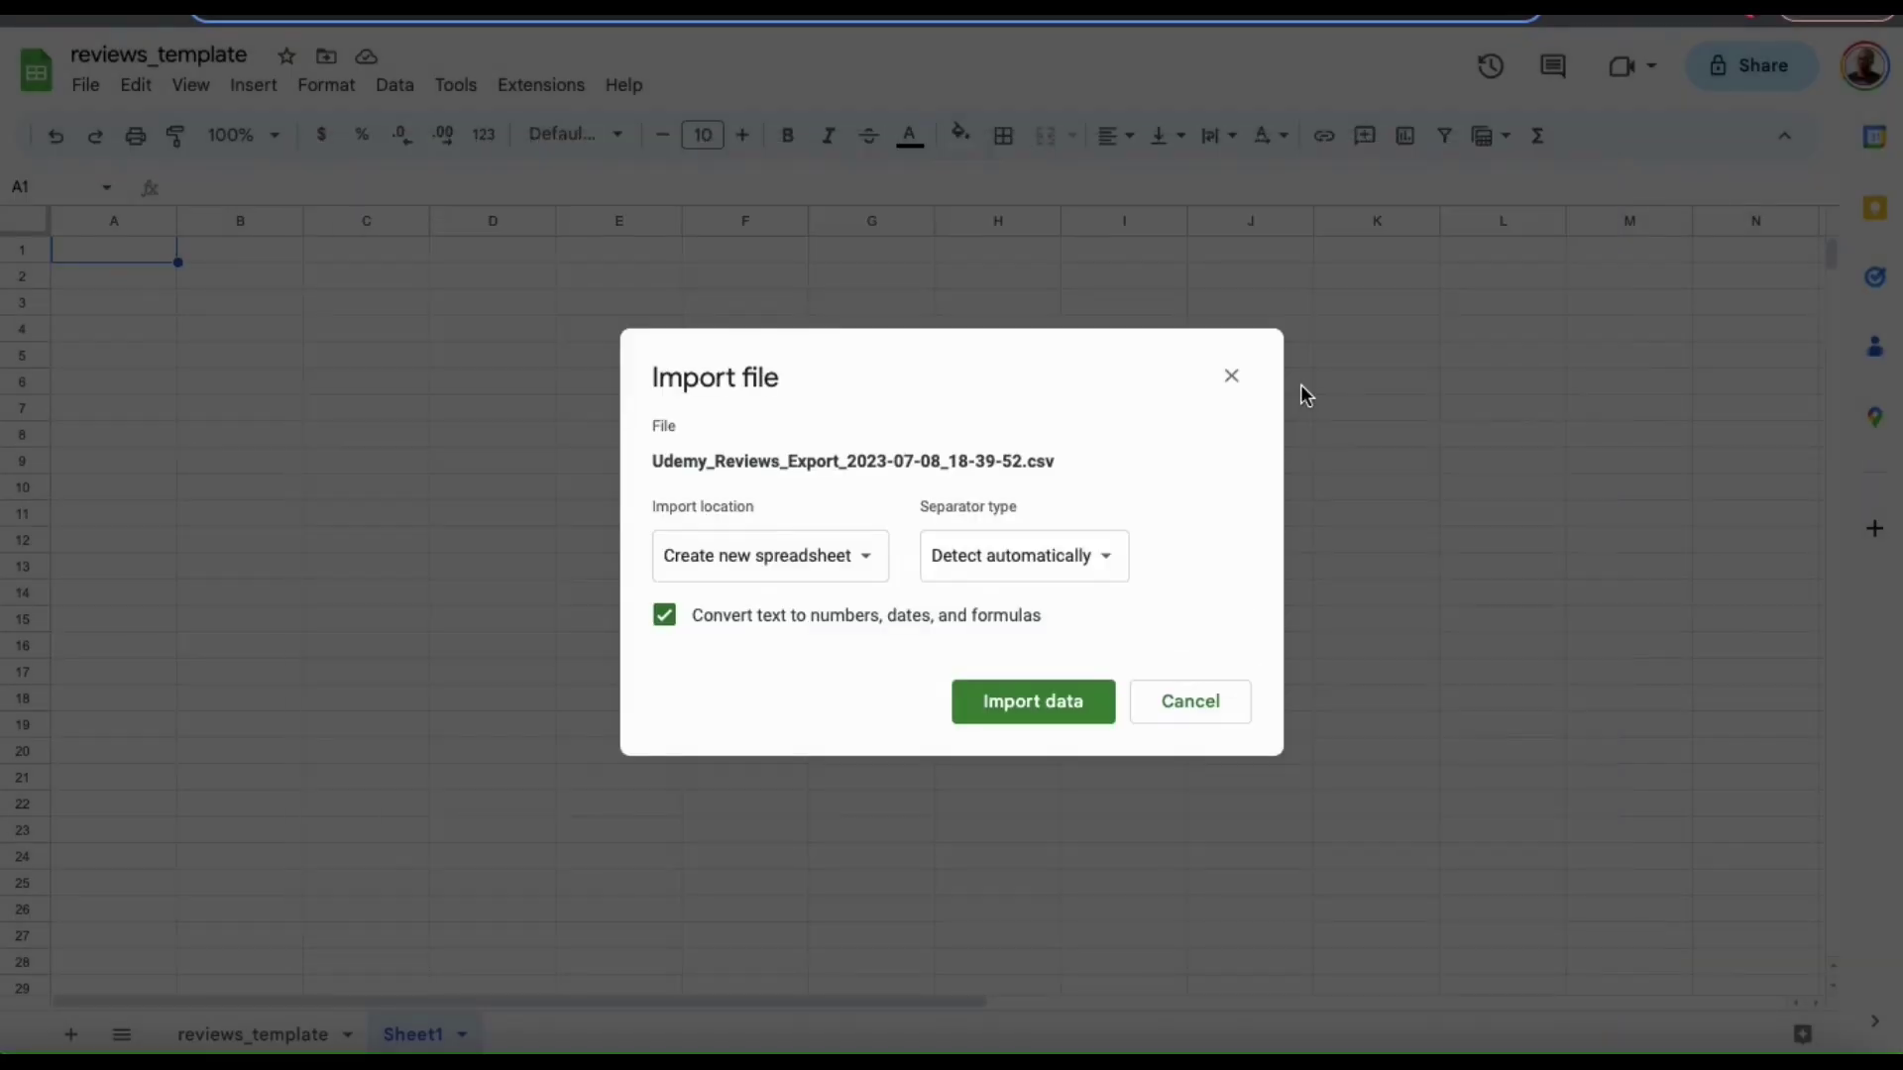
# Import the Udemy reviews export and widen columns A through D to fit the contents.
pyautogui.click(1033, 698)
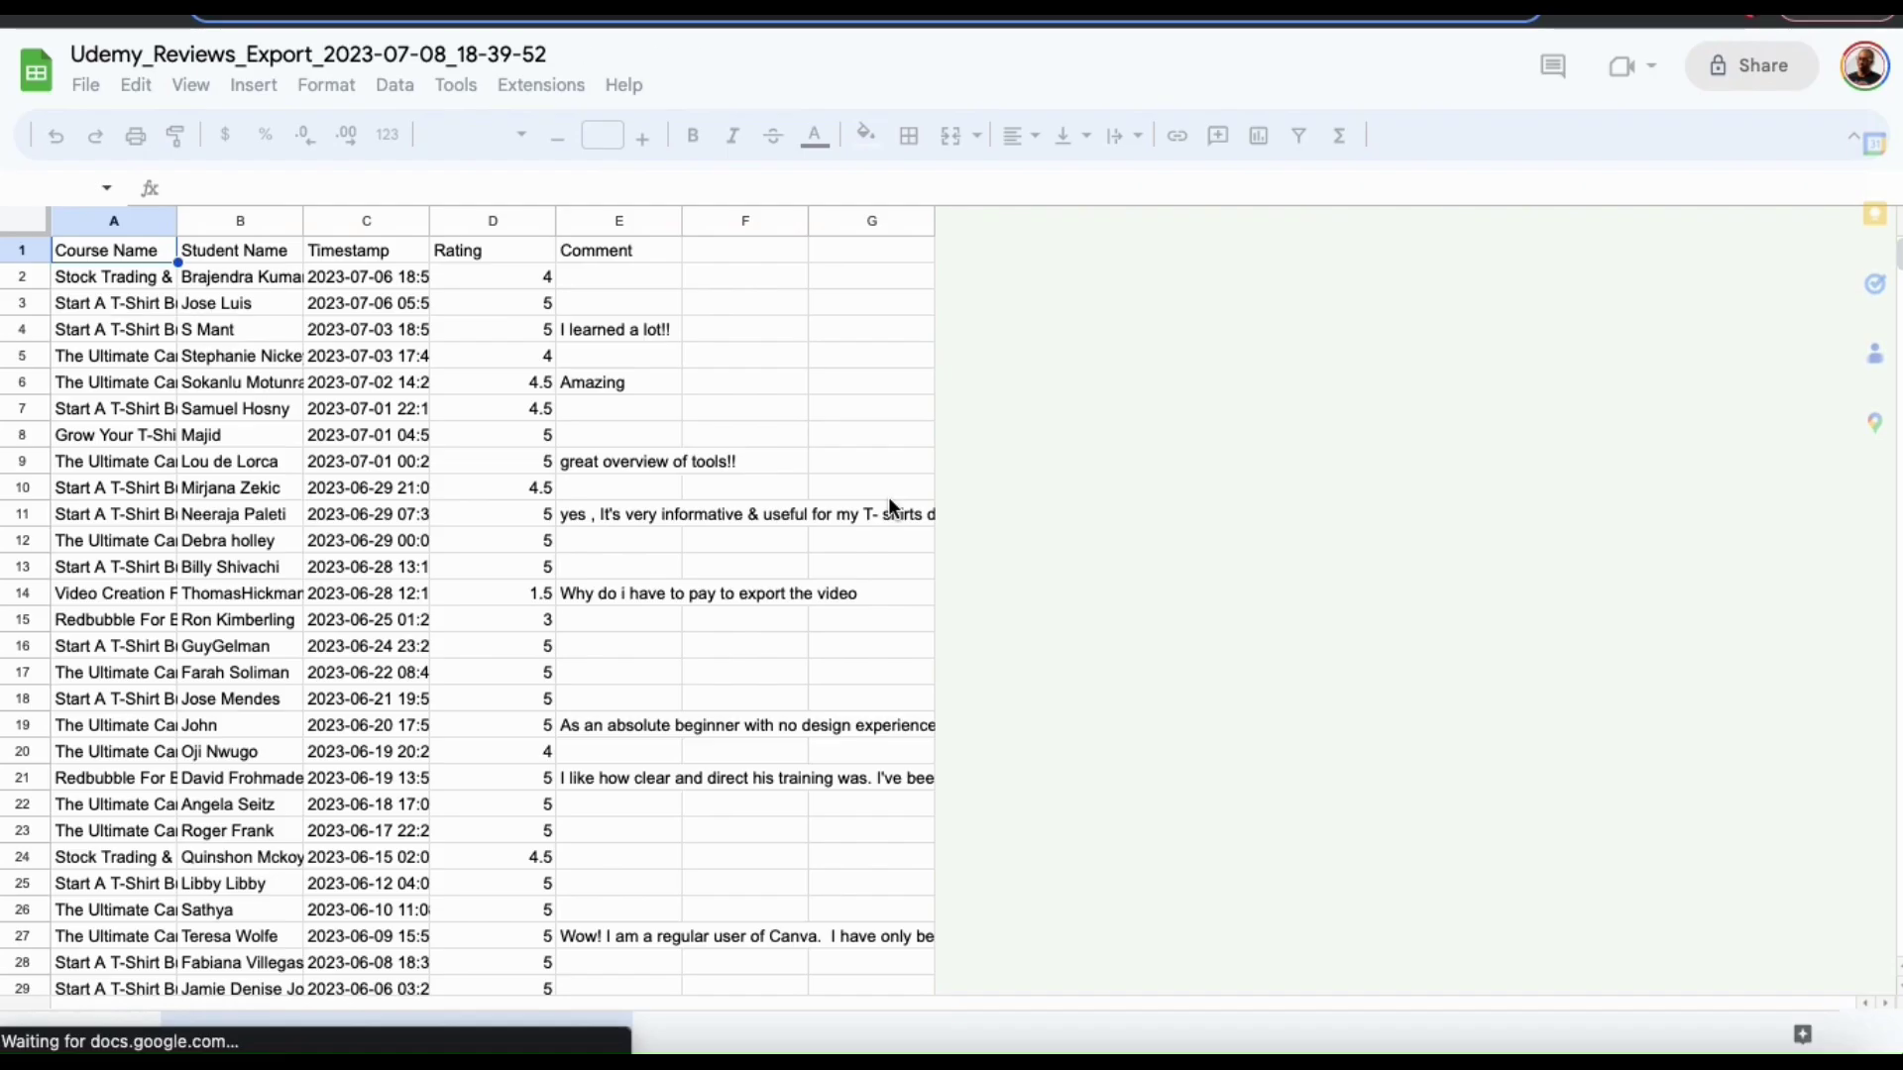
pyautogui.moveTo(176, 220); pyautogui.dragTo(294, 220)
pyautogui.click(401, 220)
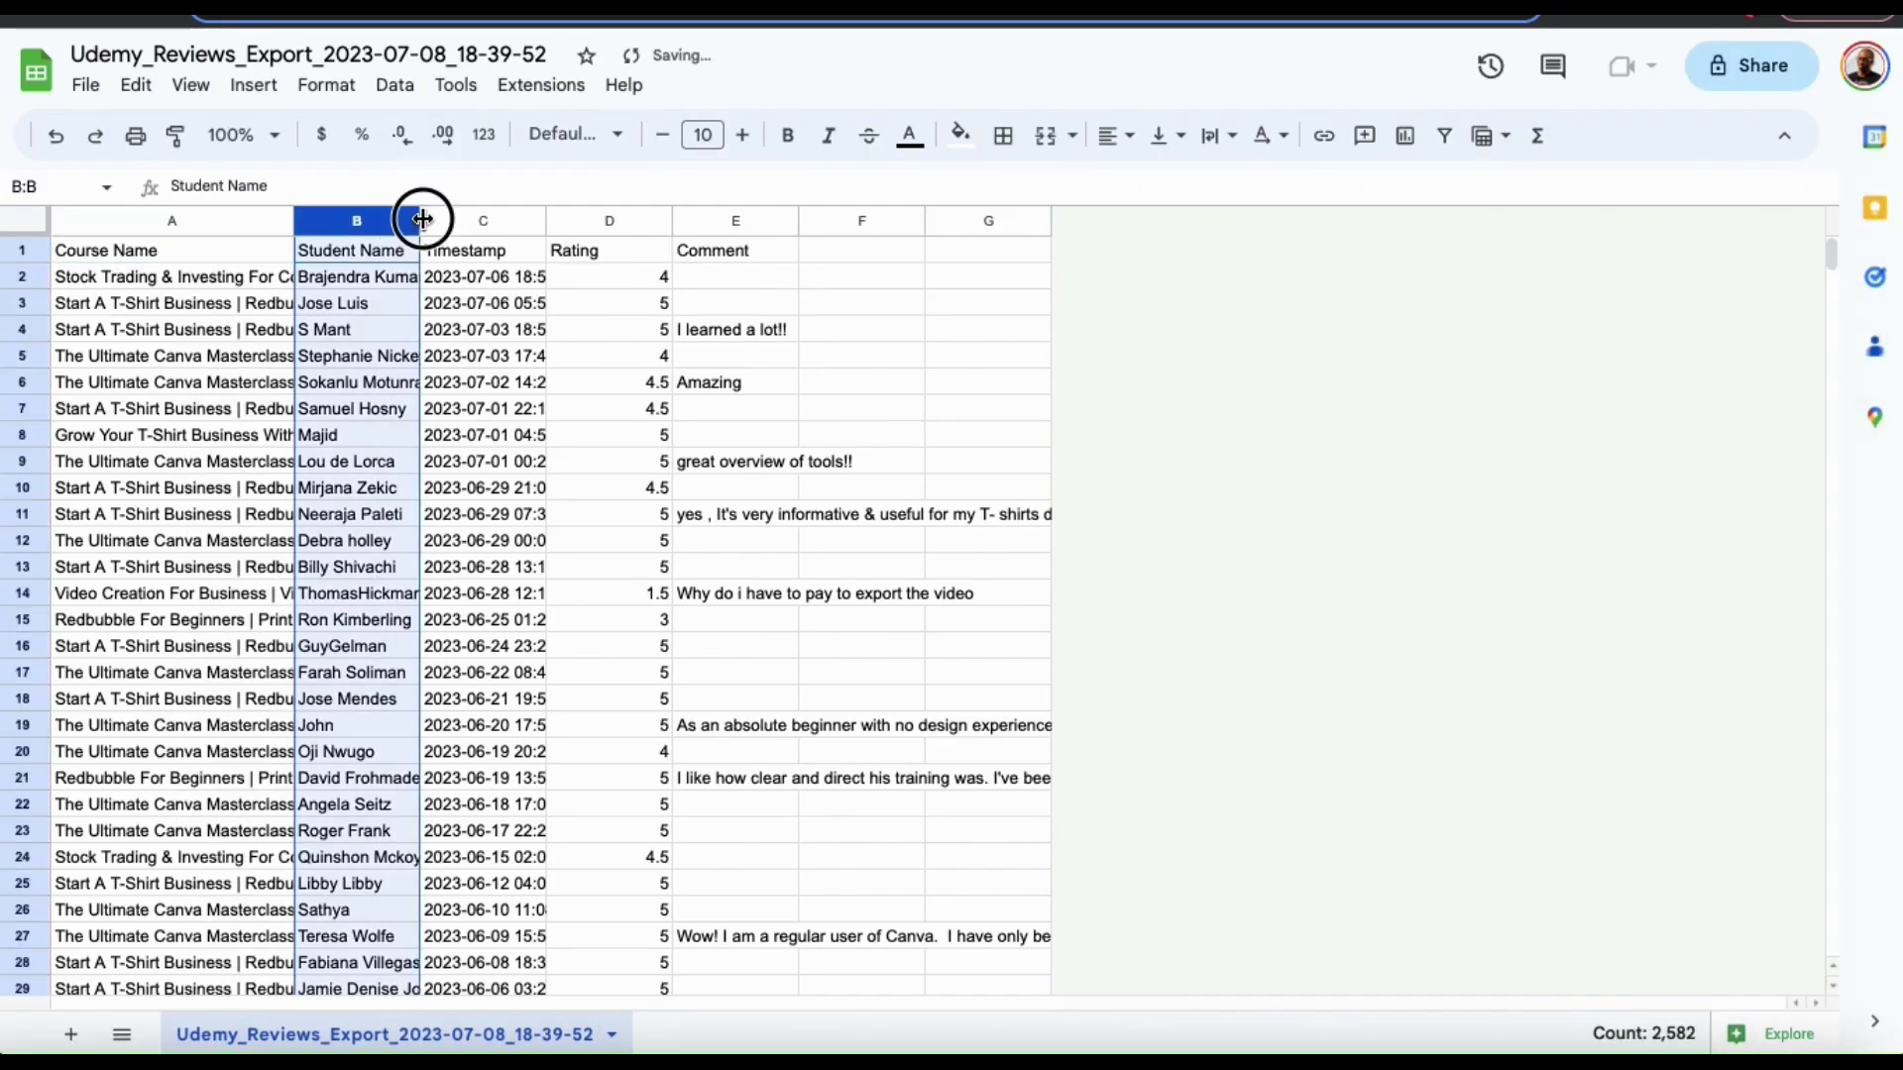
pyautogui.moveTo(419, 221); pyautogui.dragTo(551, 224)
pyautogui.moveTo(676, 220); pyautogui.dragTo(809, 222)
pyautogui.moveTo(926, 222); pyautogui.dragTo(947, 212)
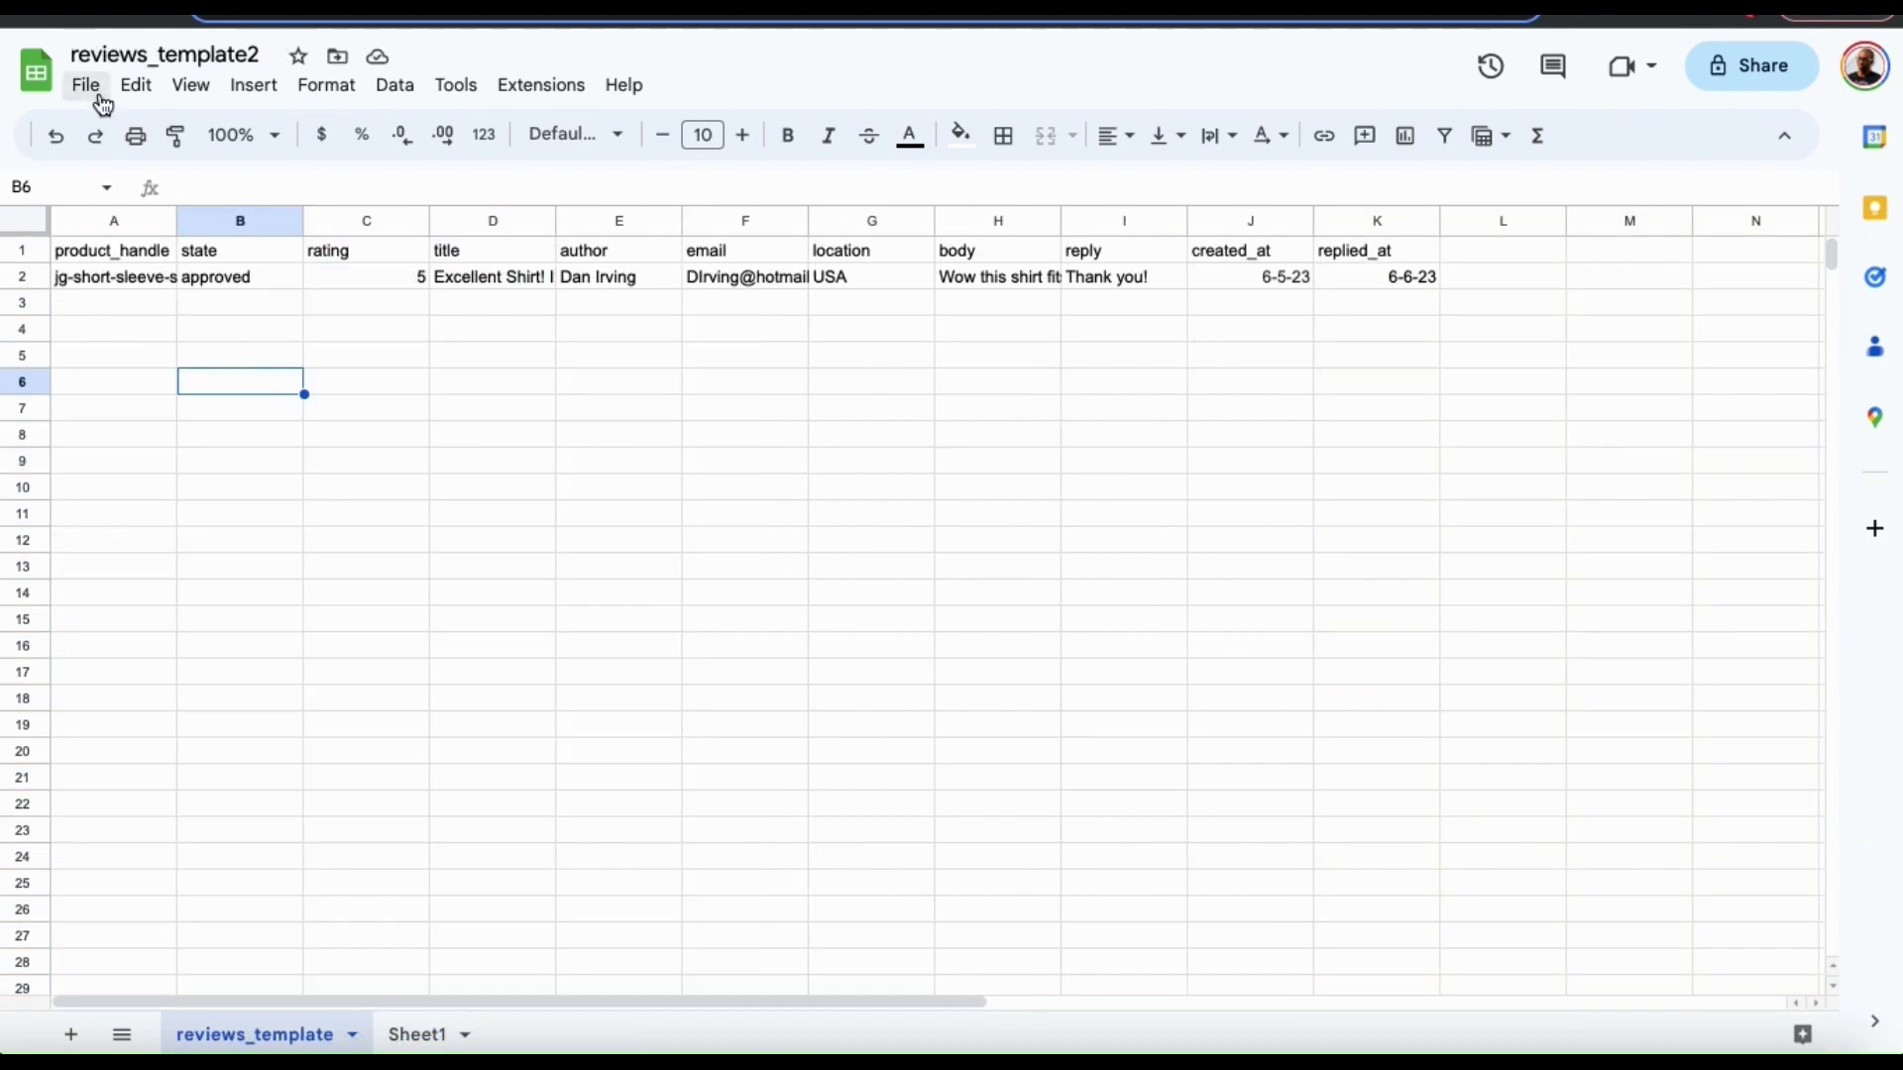
# Download the reviews_template2 sheet as a Comma Separated Values (.csv) file.
pyautogui.click(95, 99)
pyautogui.moveTo(341, 390)
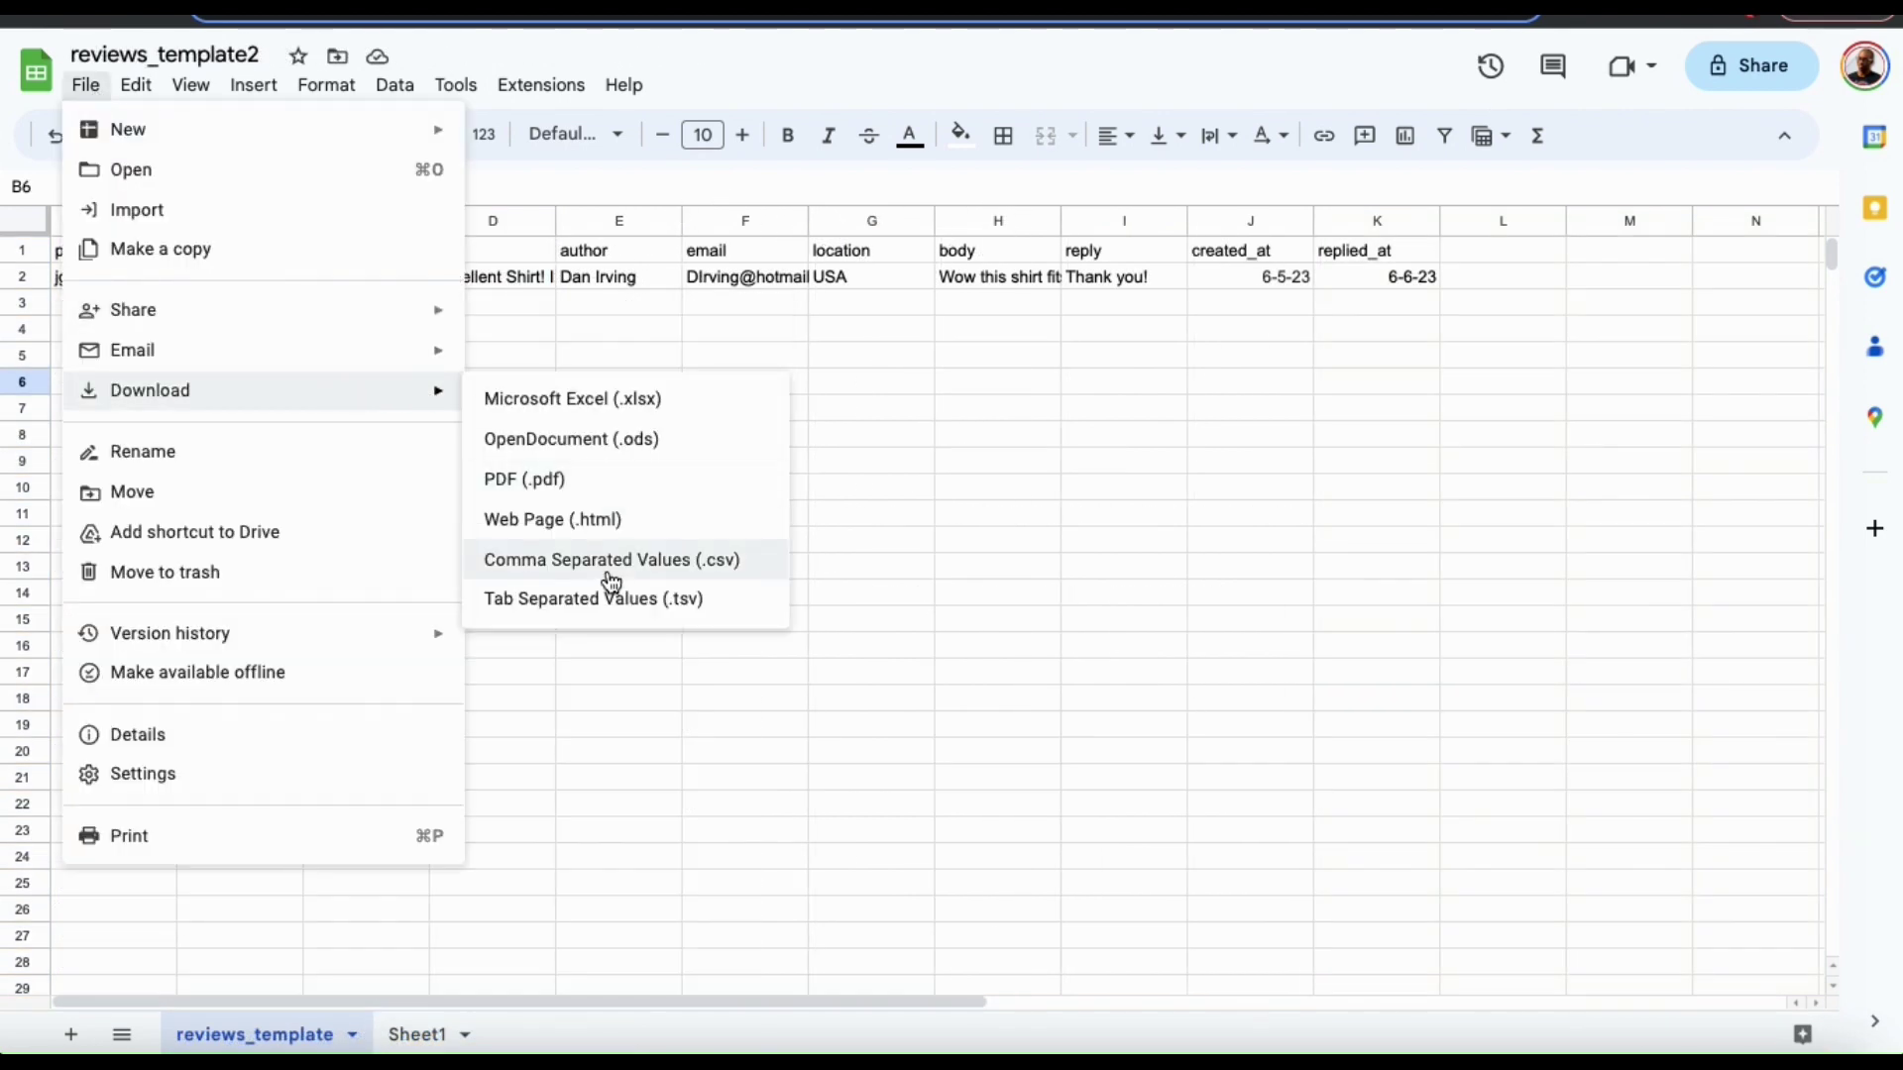
pyautogui.click(572, 577)
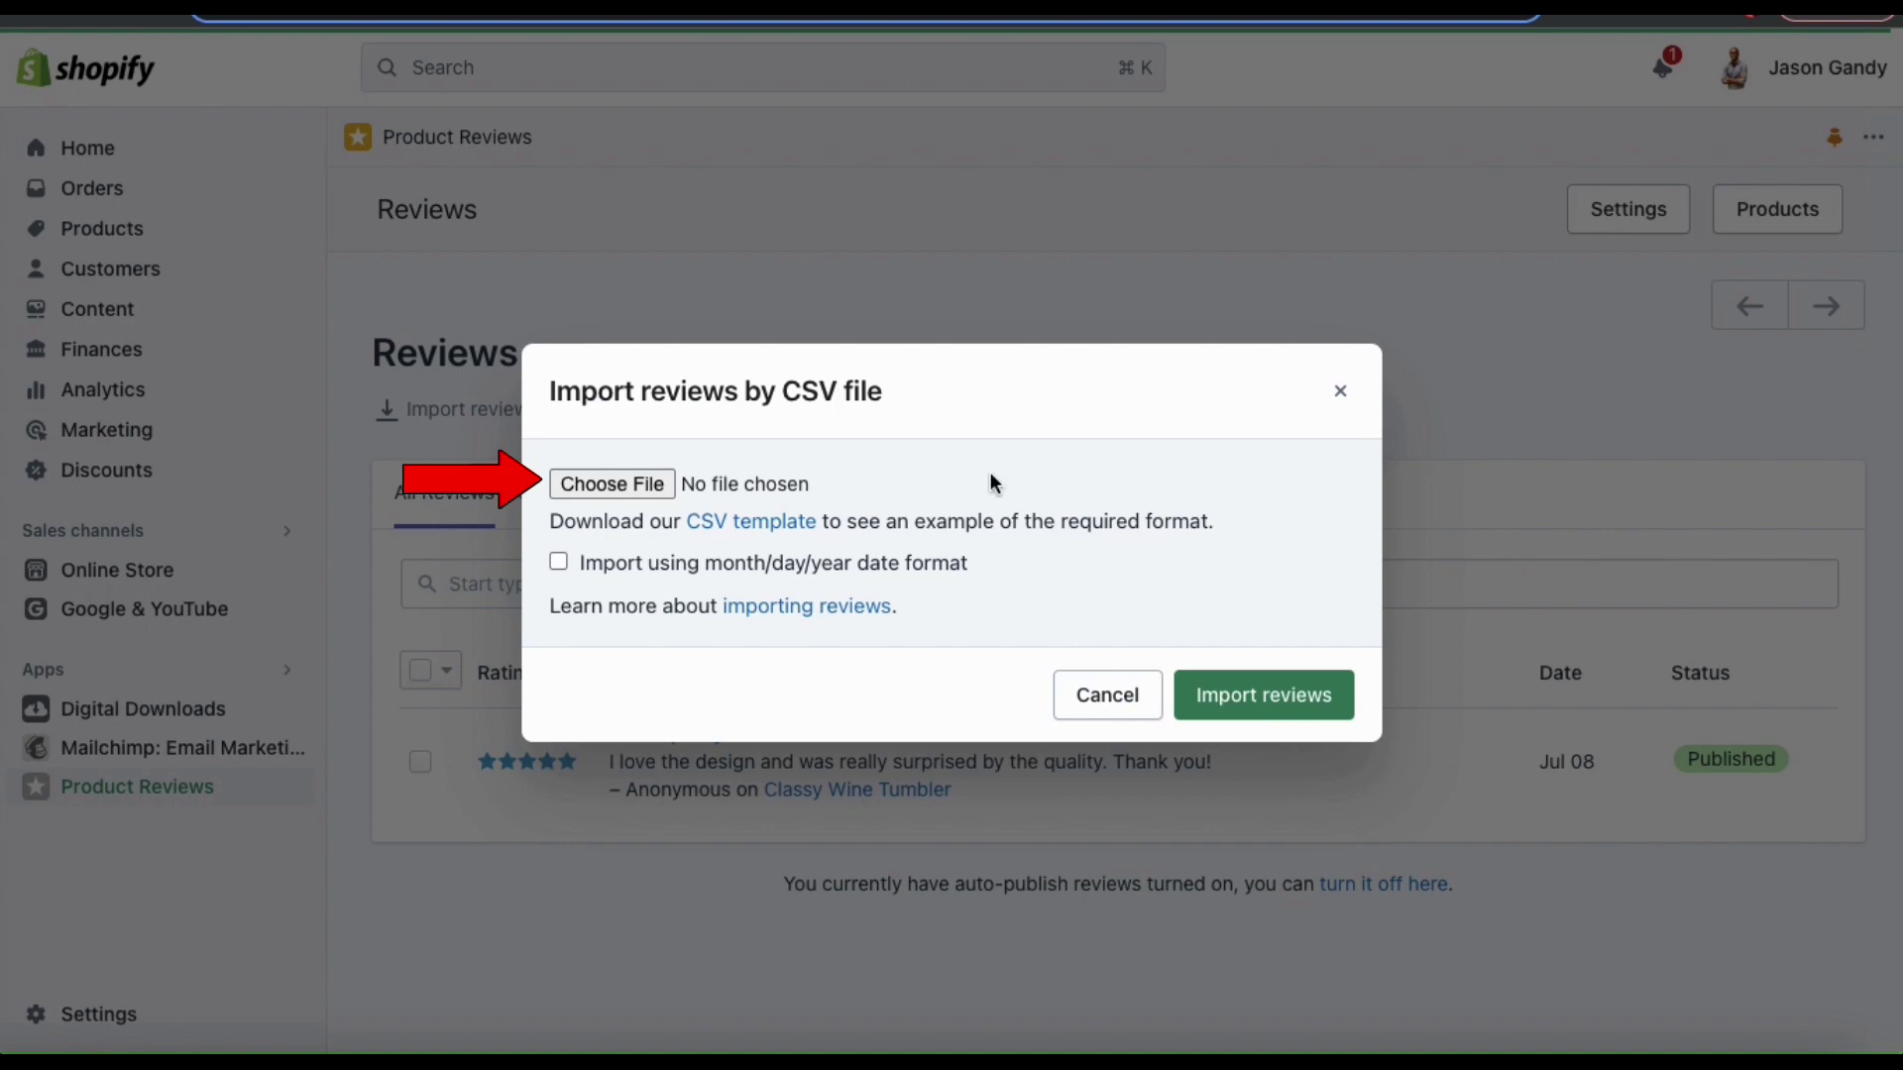
# Import reviews into Shopify from the edited second reviews template CSV.
pyautogui.click(623, 488)
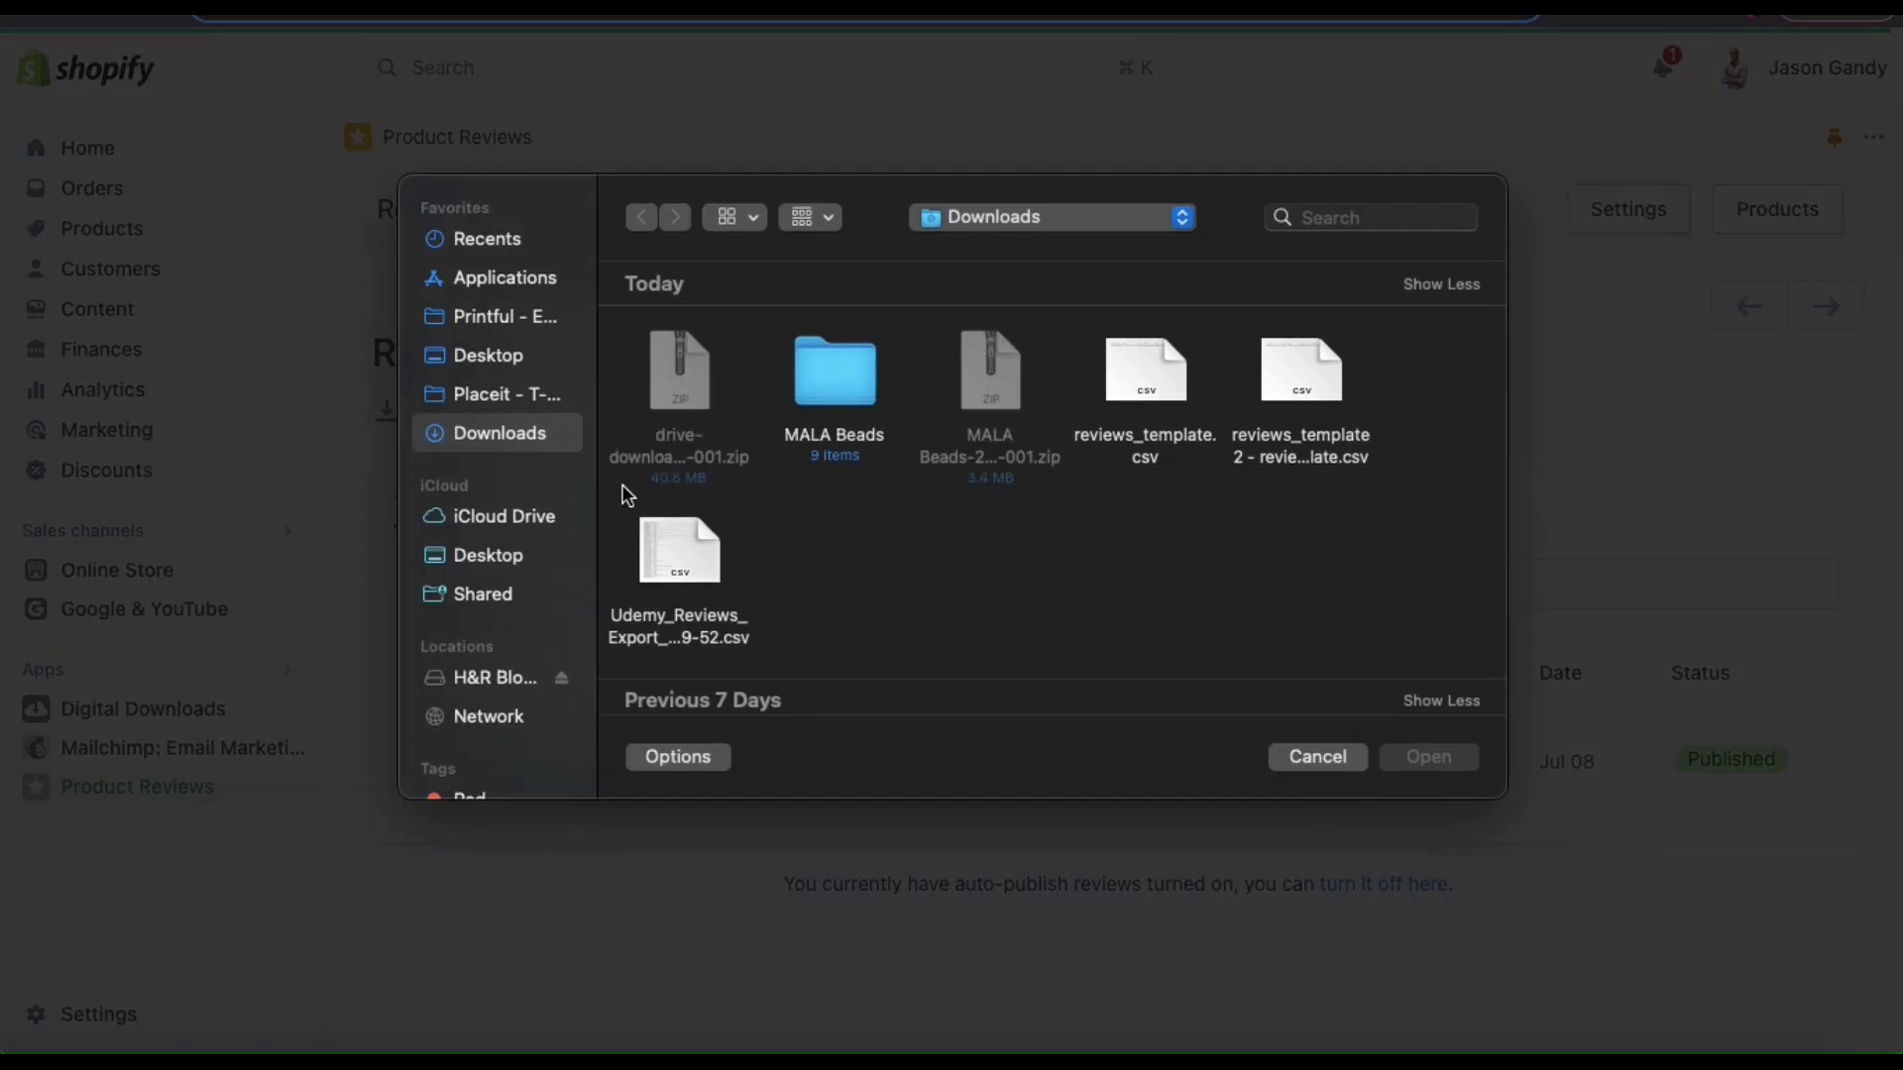
pyautogui.doubleClick(1351, 405)
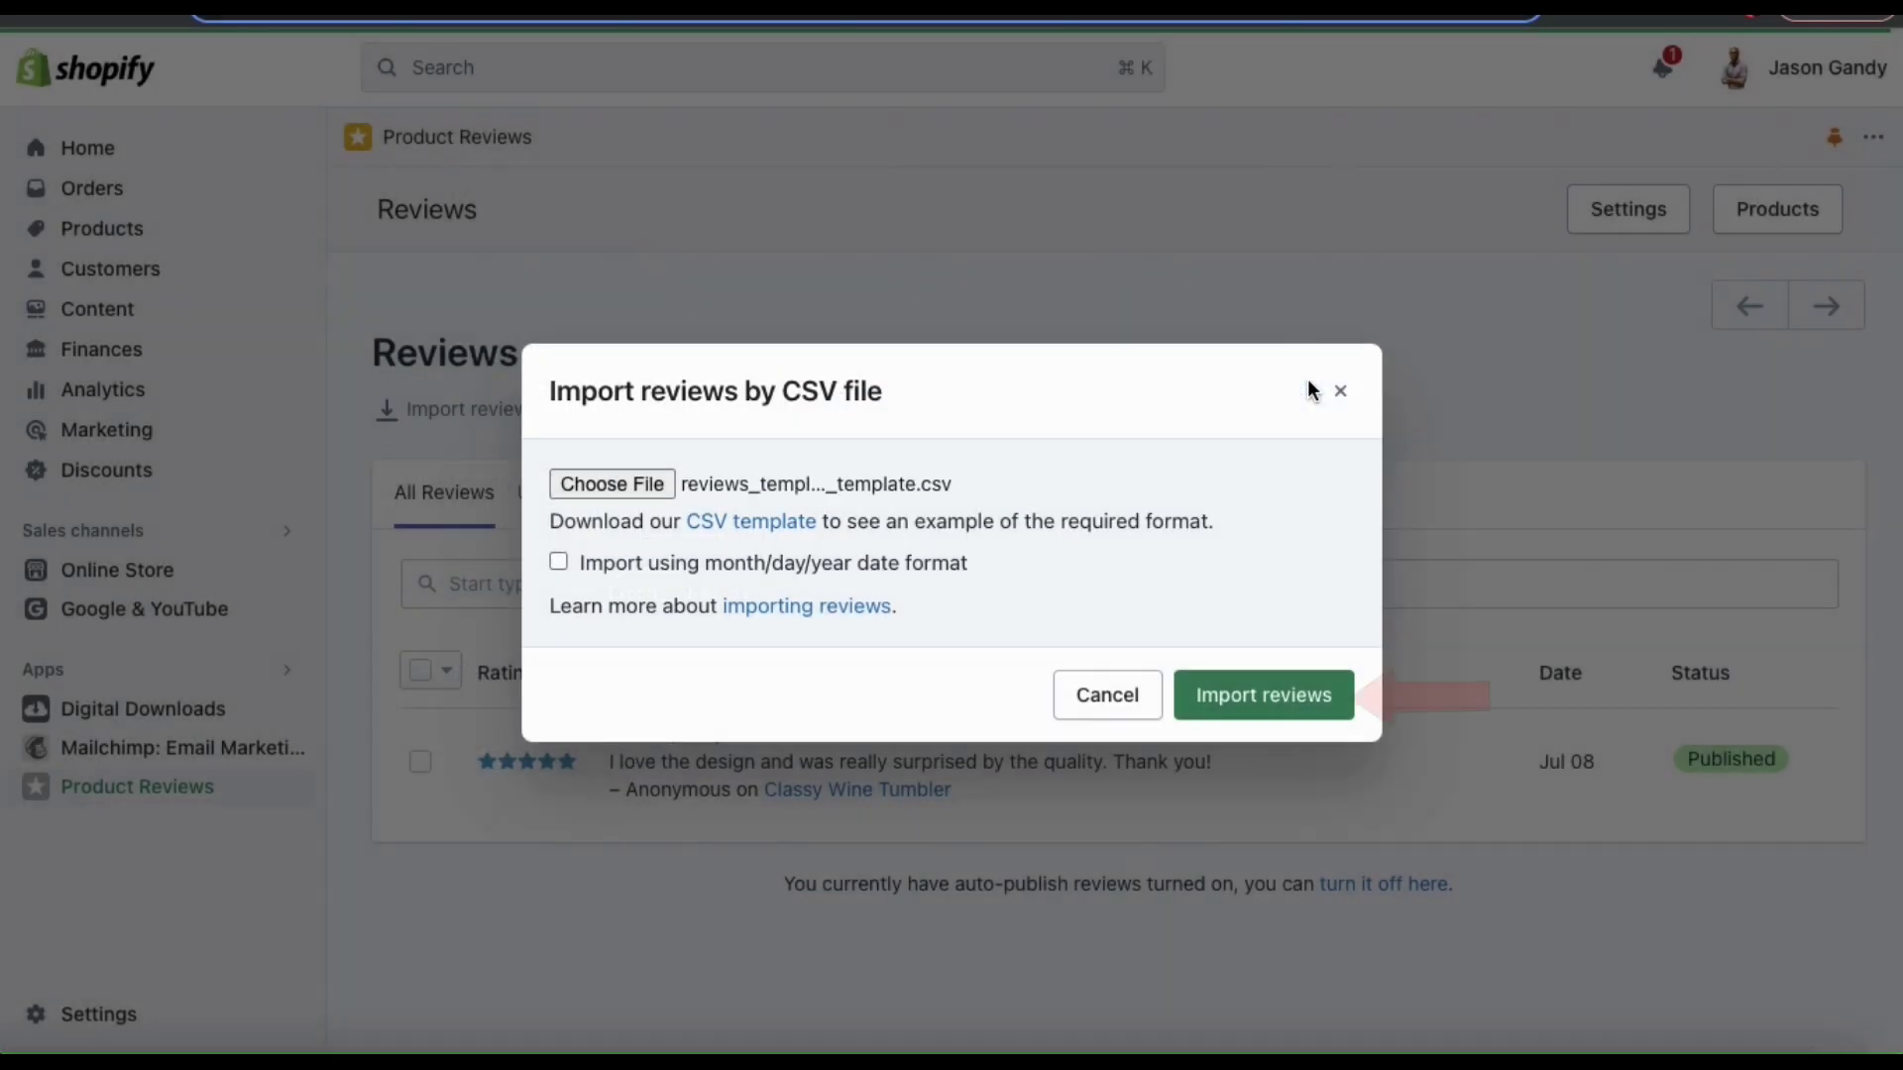
pyautogui.click(1289, 694)
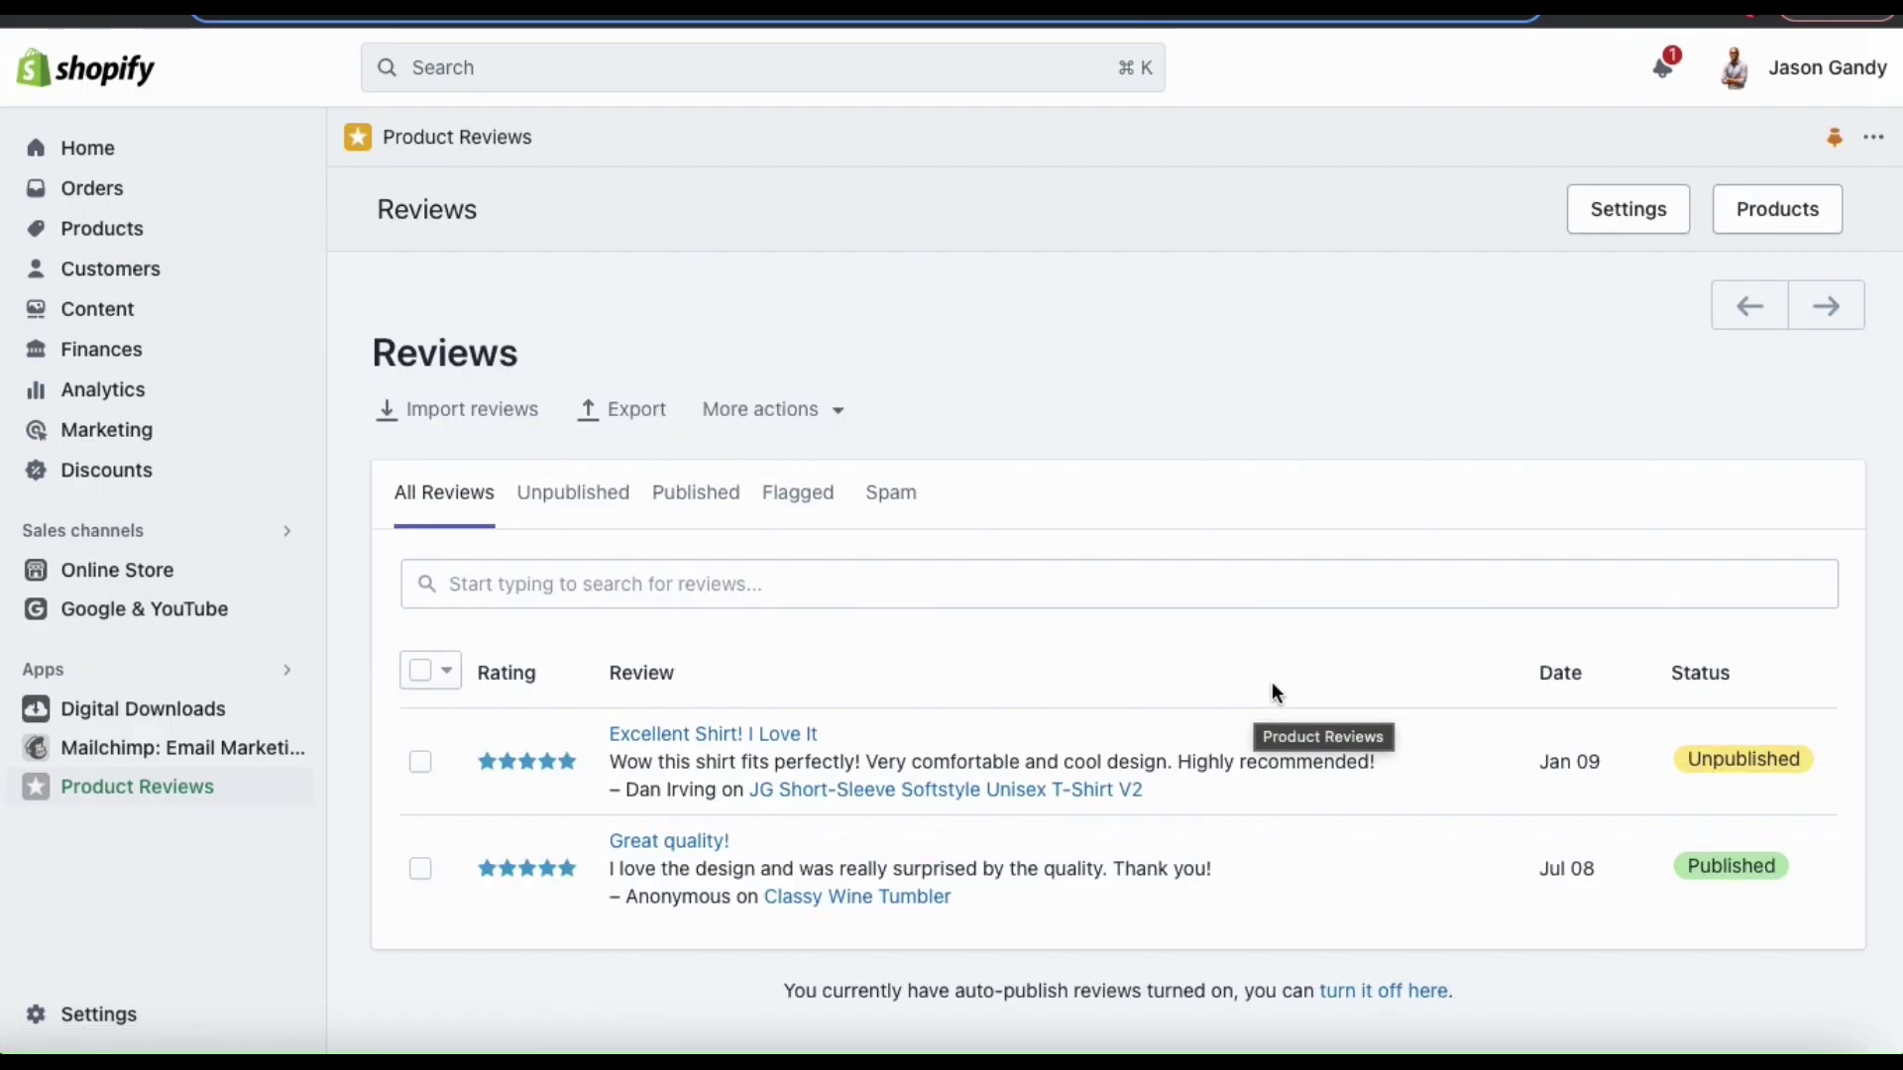
# Publish the imported 'Excellent Shirt! I Love It' review and view it on the shirt's product page.
pyautogui.scroll(-1, 1451, 693)
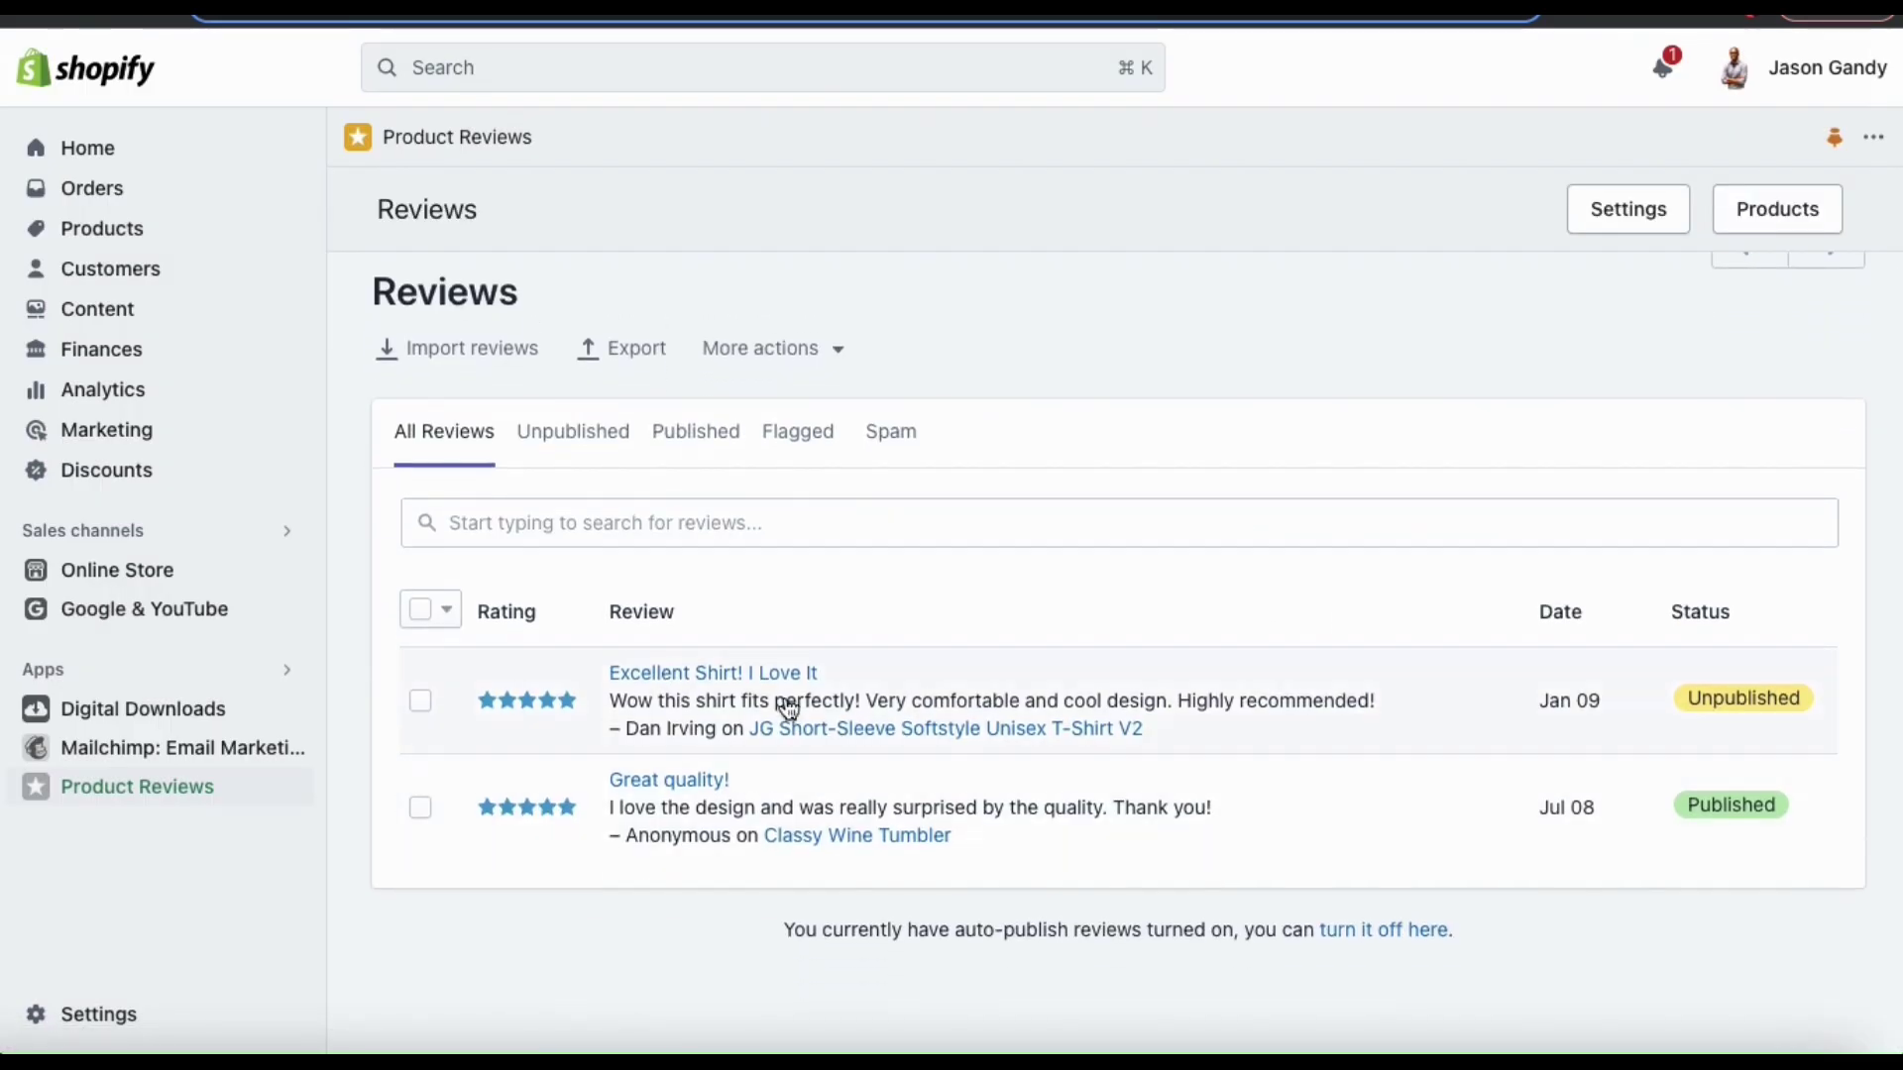
pyautogui.click(955, 713)
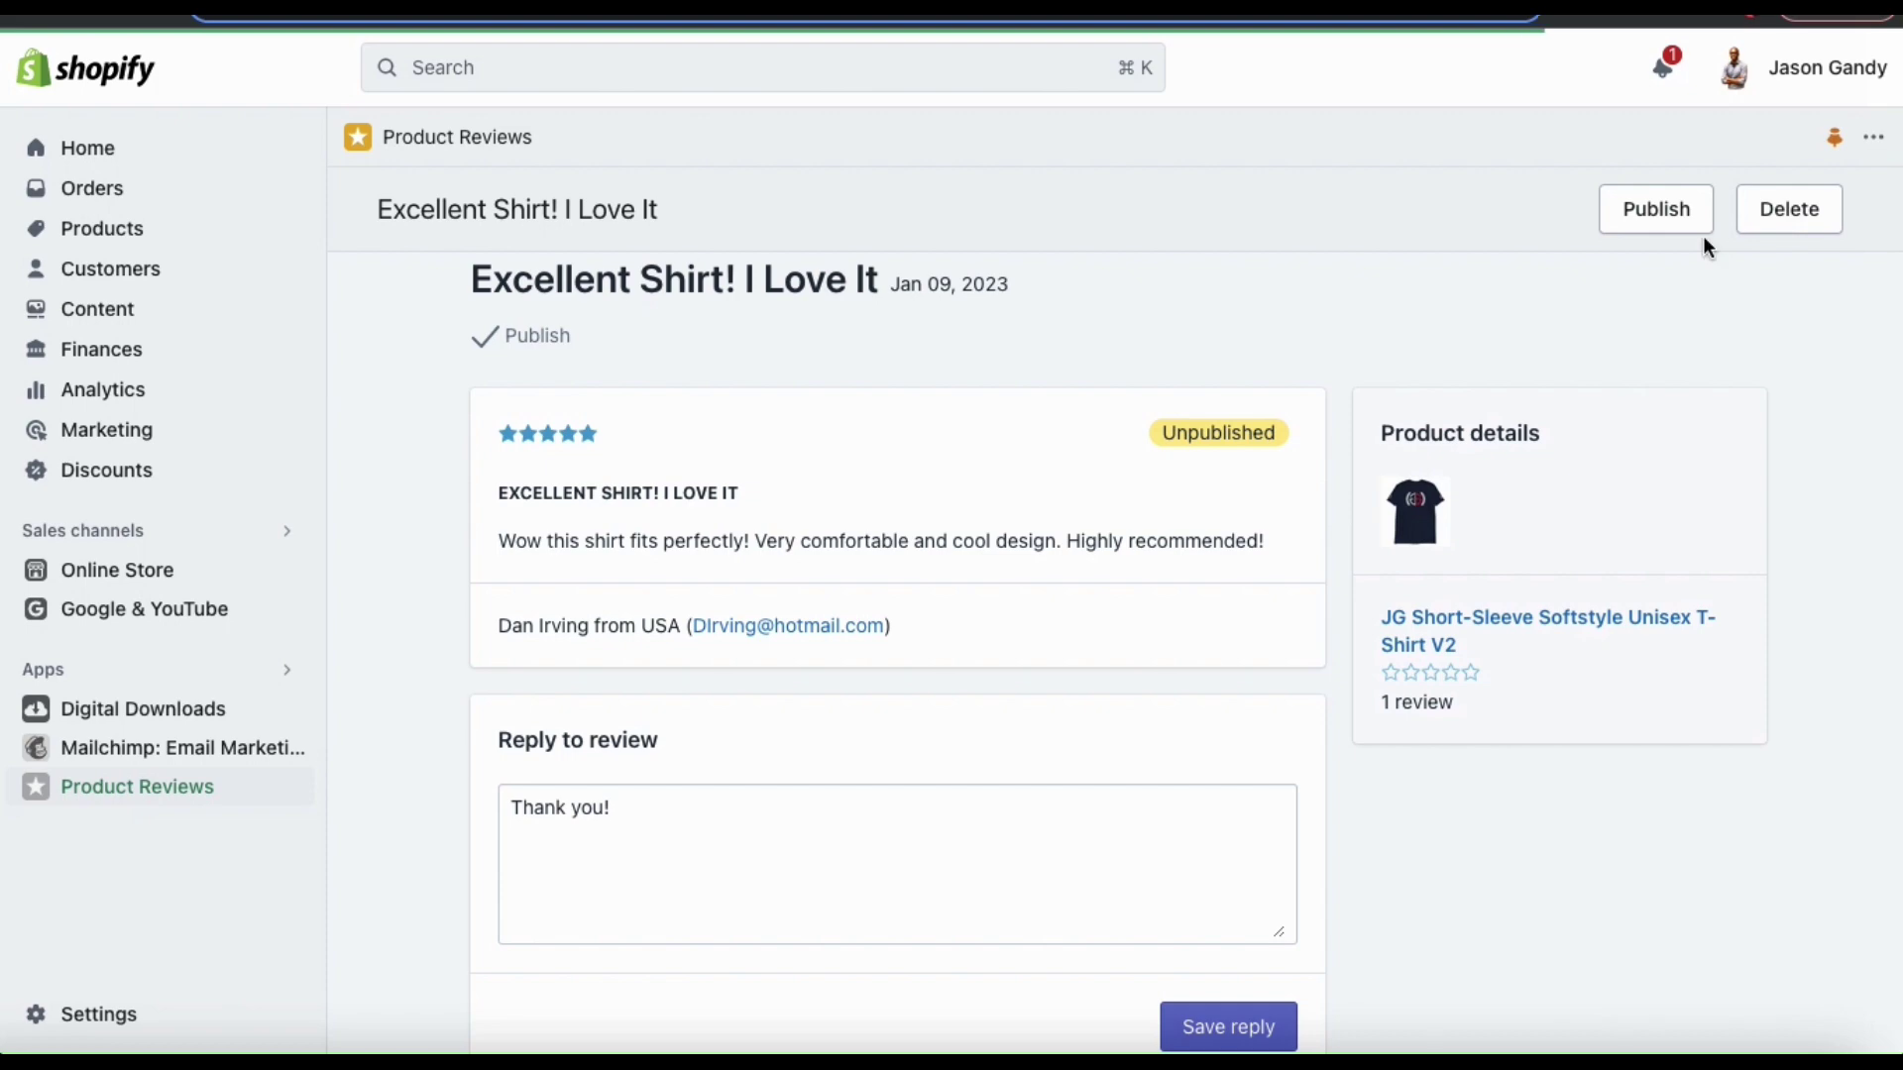
pyautogui.click(1671, 226)
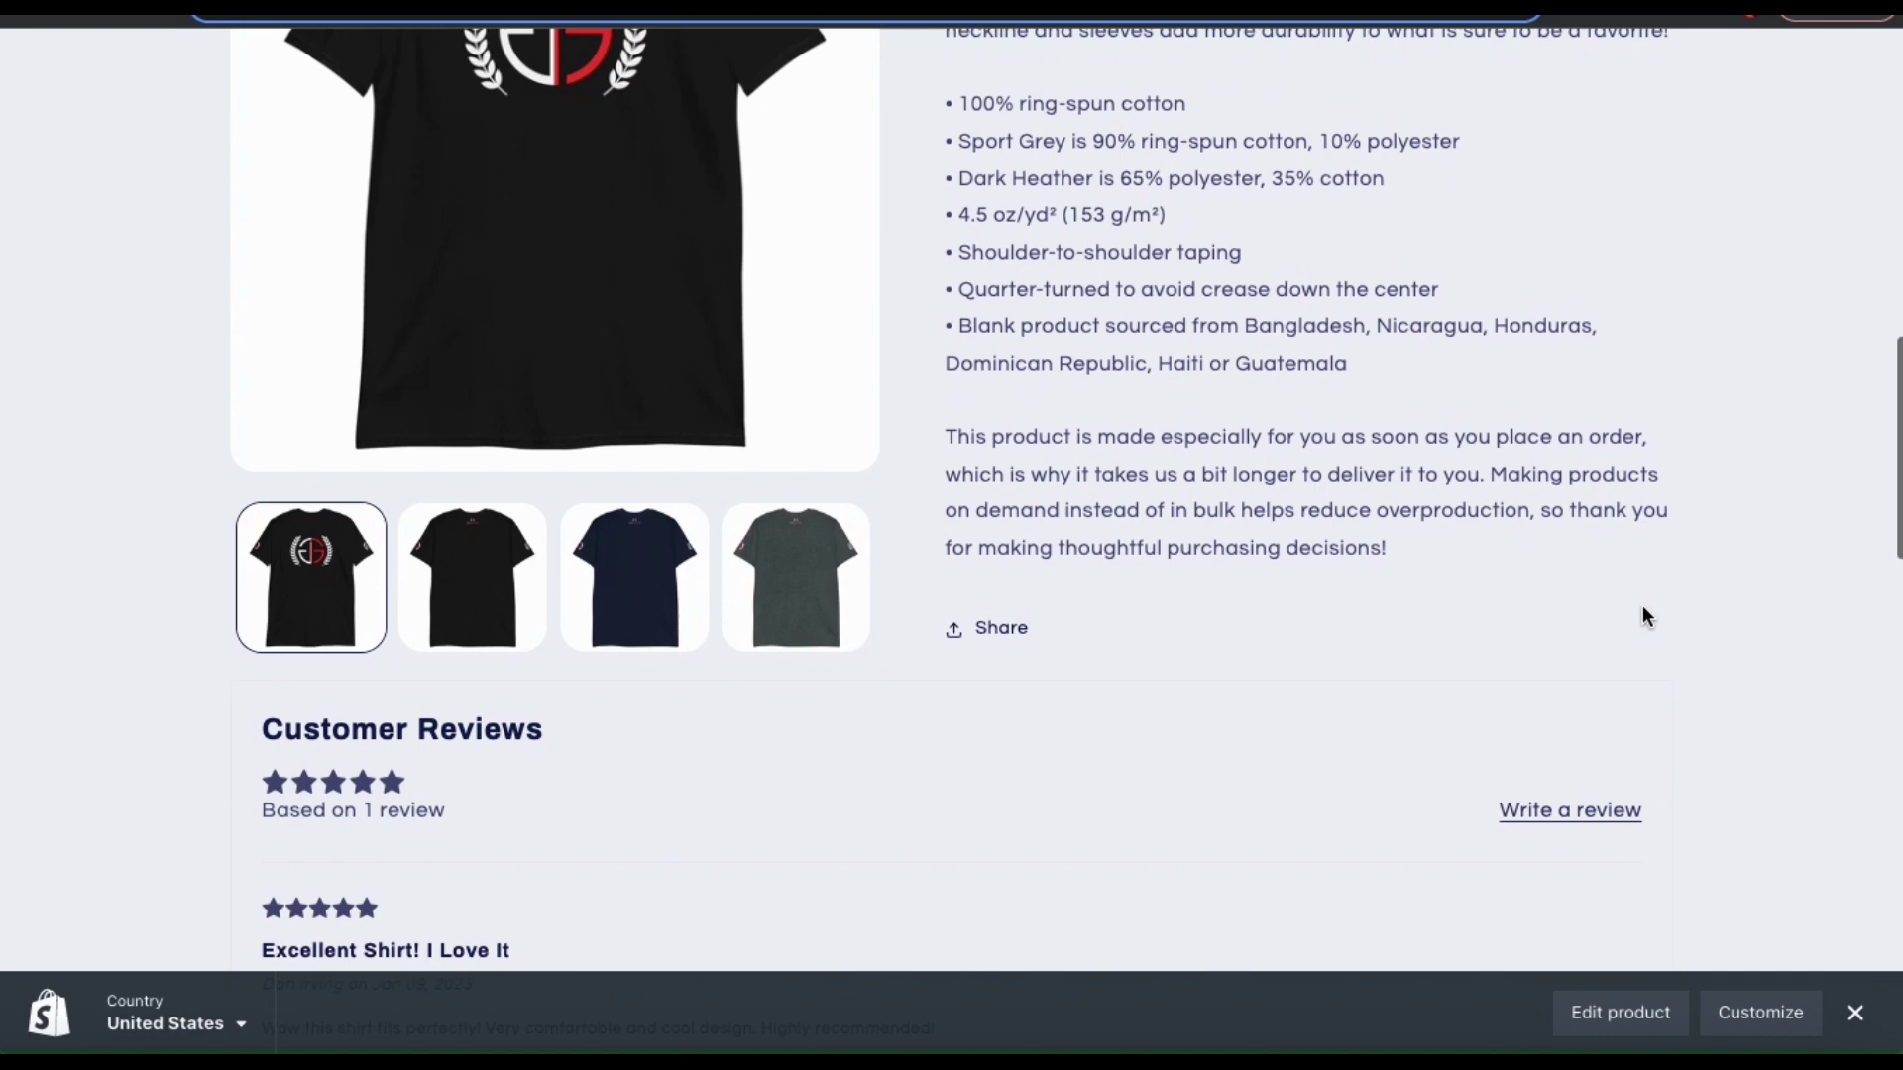
pyautogui.scroll(-3, 1644, 604)
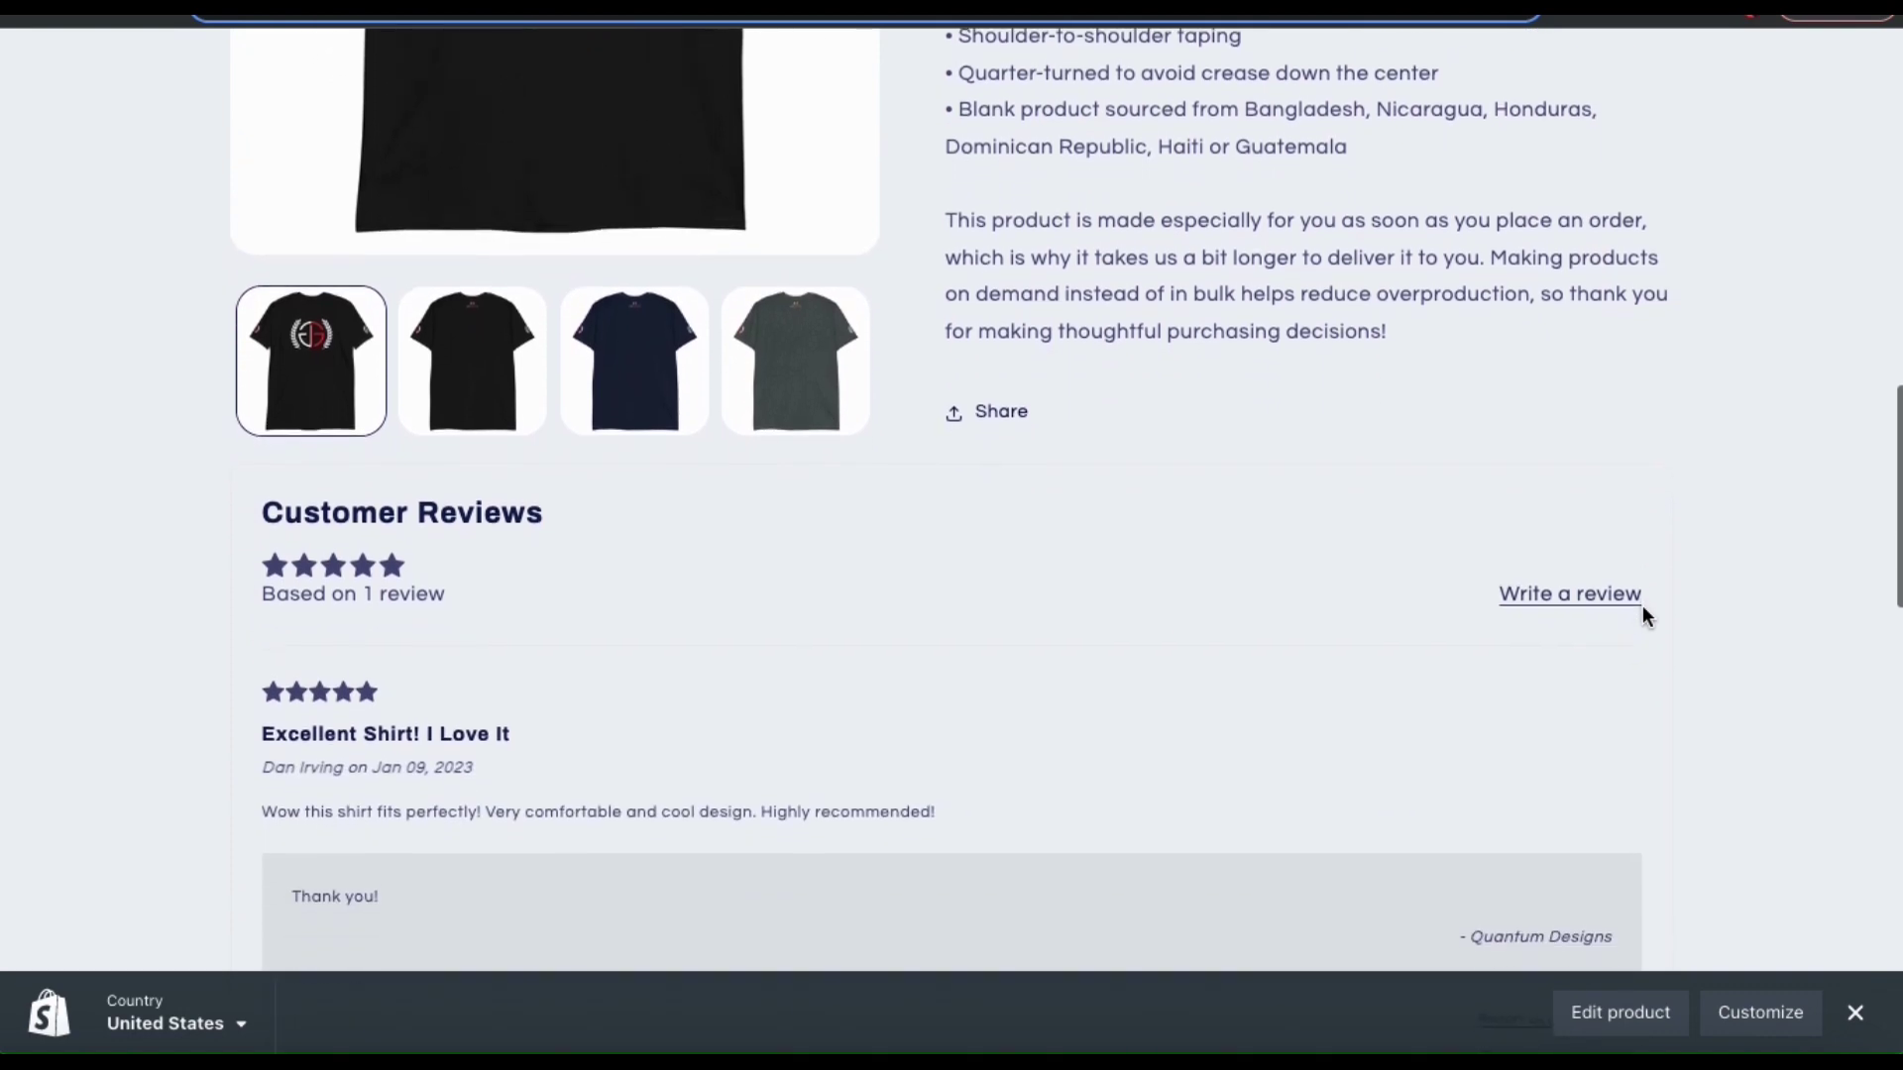
pyautogui.scroll(-1, 1643, 604)
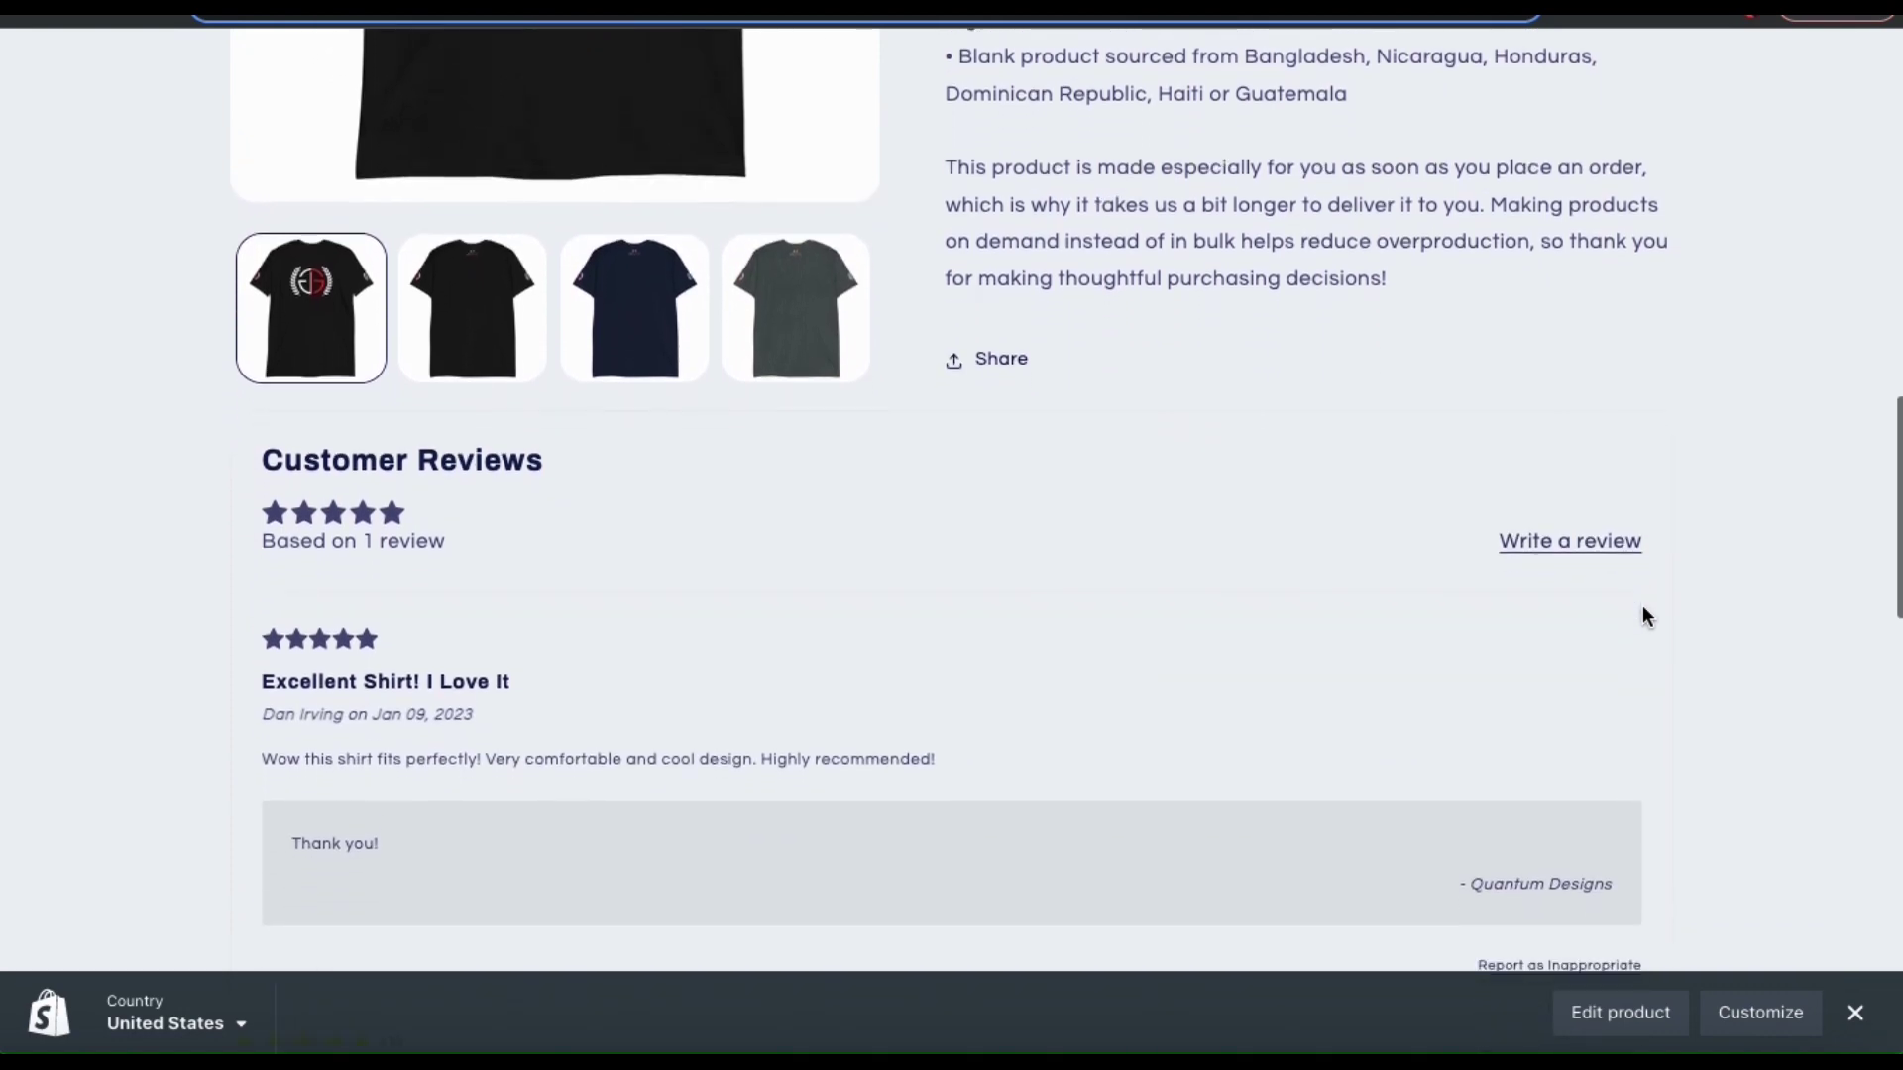
pyautogui.scroll(-4, 1039, 726)
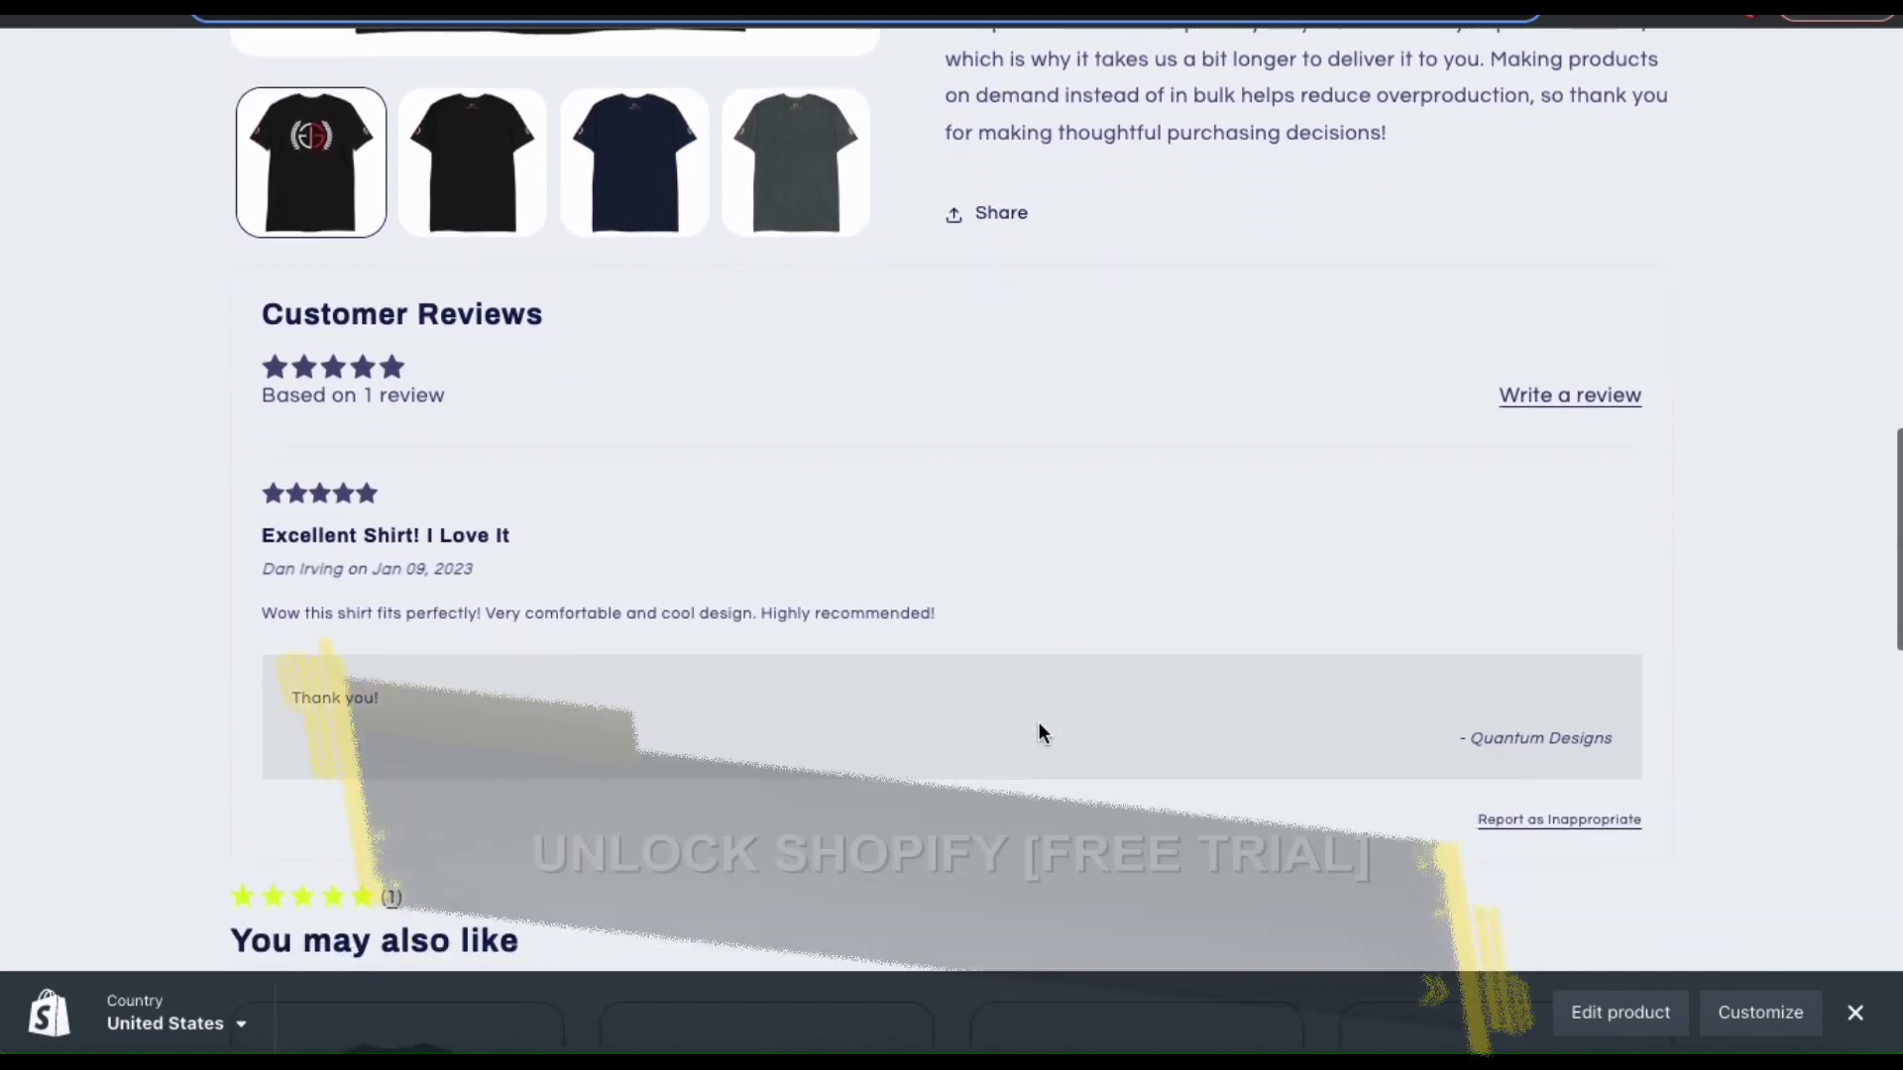